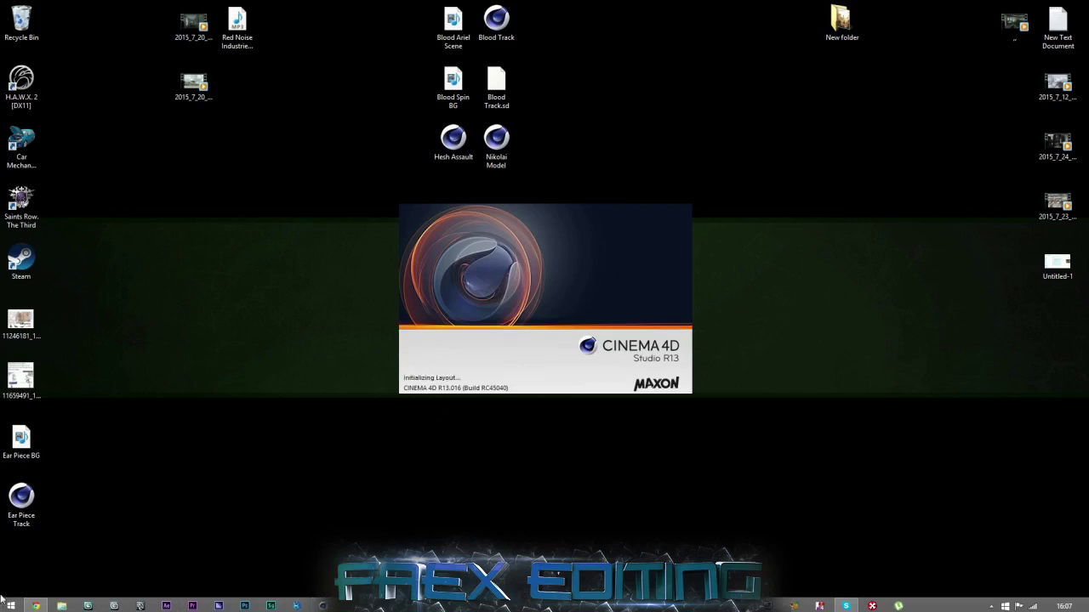
# Look through the channel's uploaded videos in the YouTube Video Manager, then return to Cinema 4D.
pyautogui.click(36, 607)
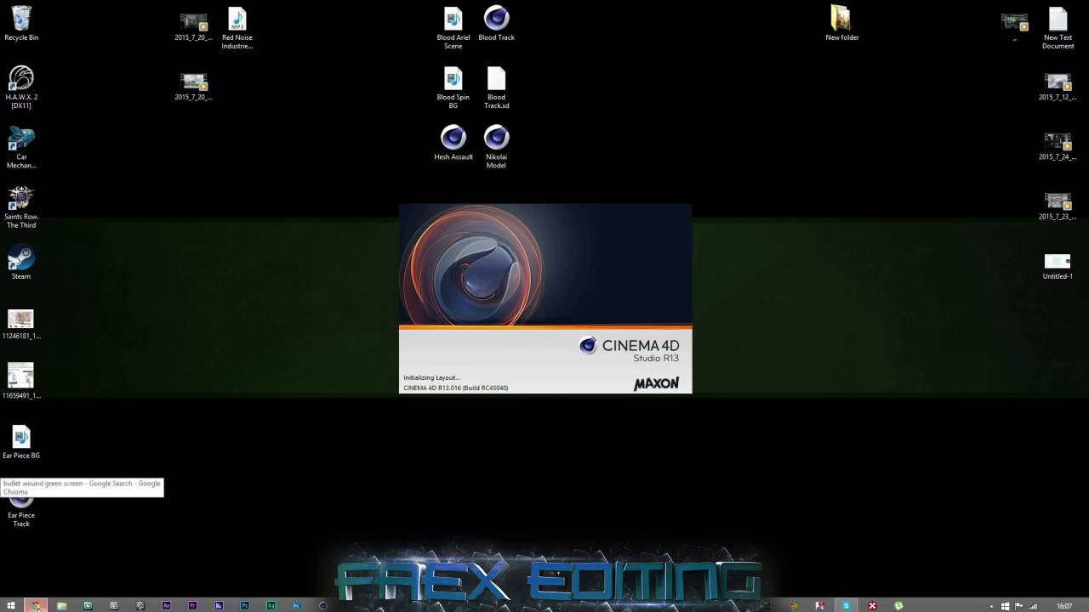
pyautogui.click(191, 6)
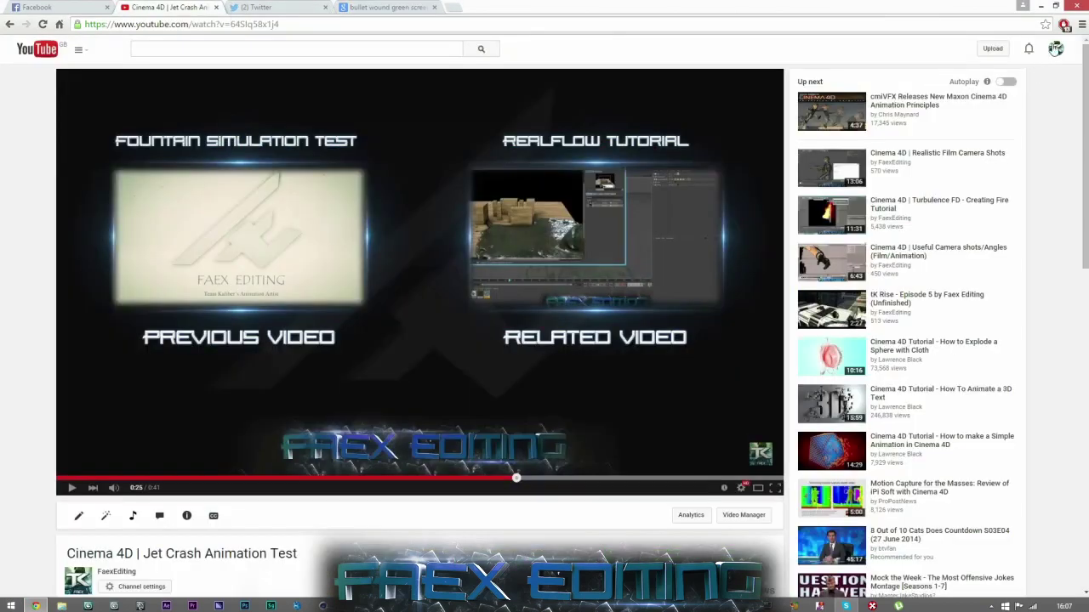
pyautogui.click(1054, 48)
pyautogui.click(912, 159)
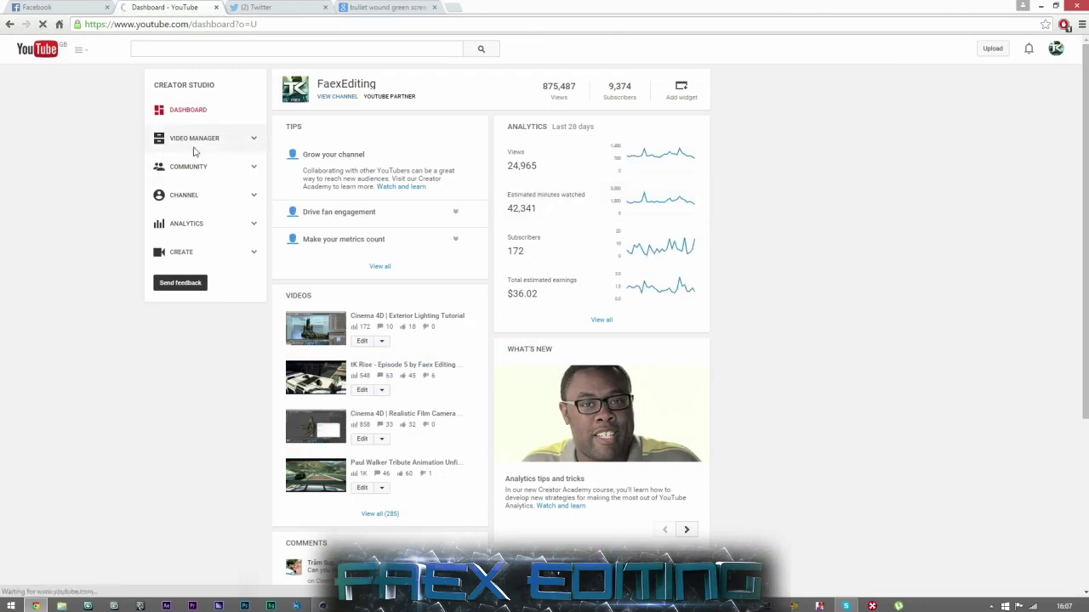
pyautogui.click(194, 143)
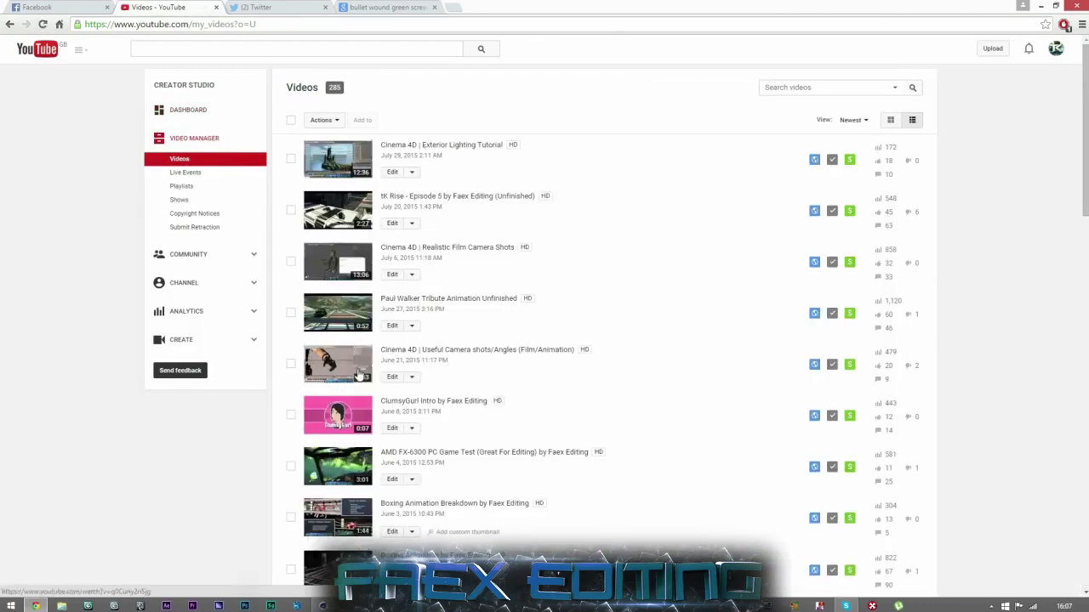
pyautogui.scroll(-2, 467, 515)
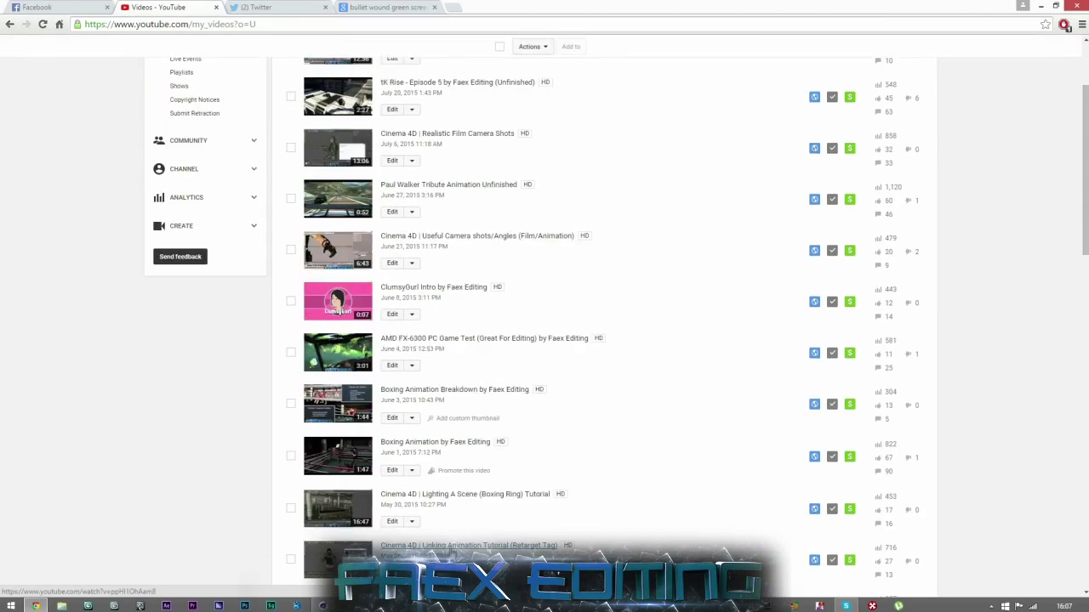
pyautogui.scroll(1, 452, 545)
pyautogui.scroll(2, 460, 357)
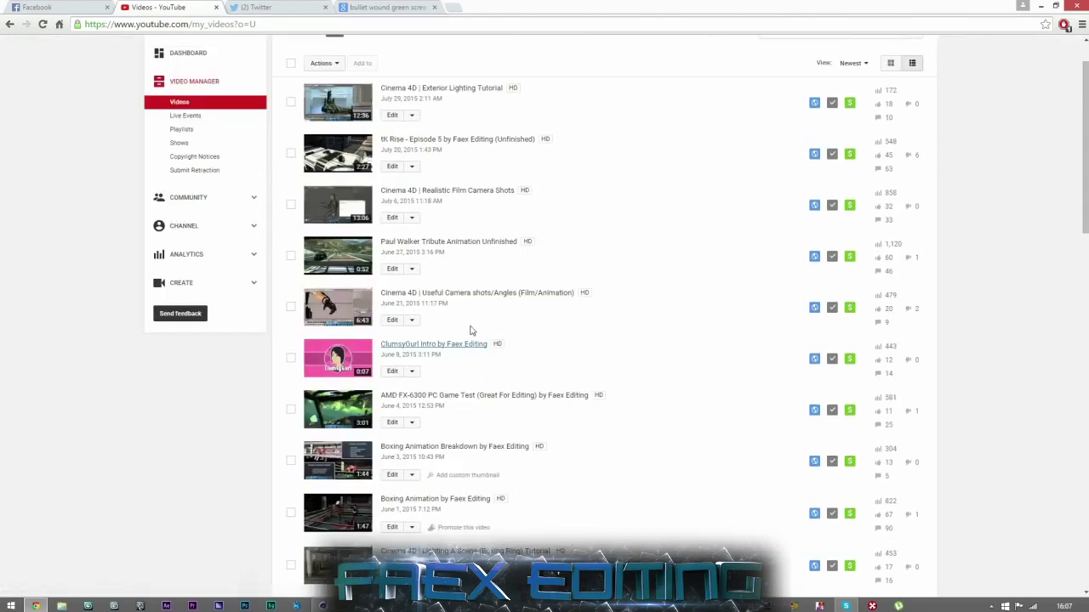
pyautogui.click(1041, 6)
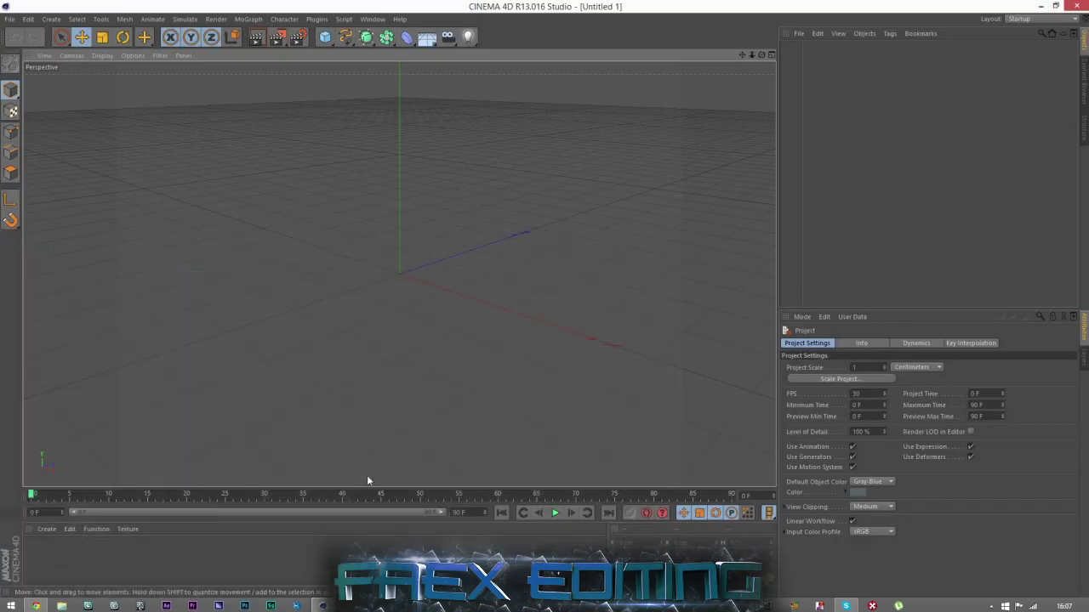
# Open the recent Nikolai Model.c4d project from the Nikolai 2 character's C4D folder.
pyautogui.click(10, 20)
pyautogui.moveTo(47, 190)
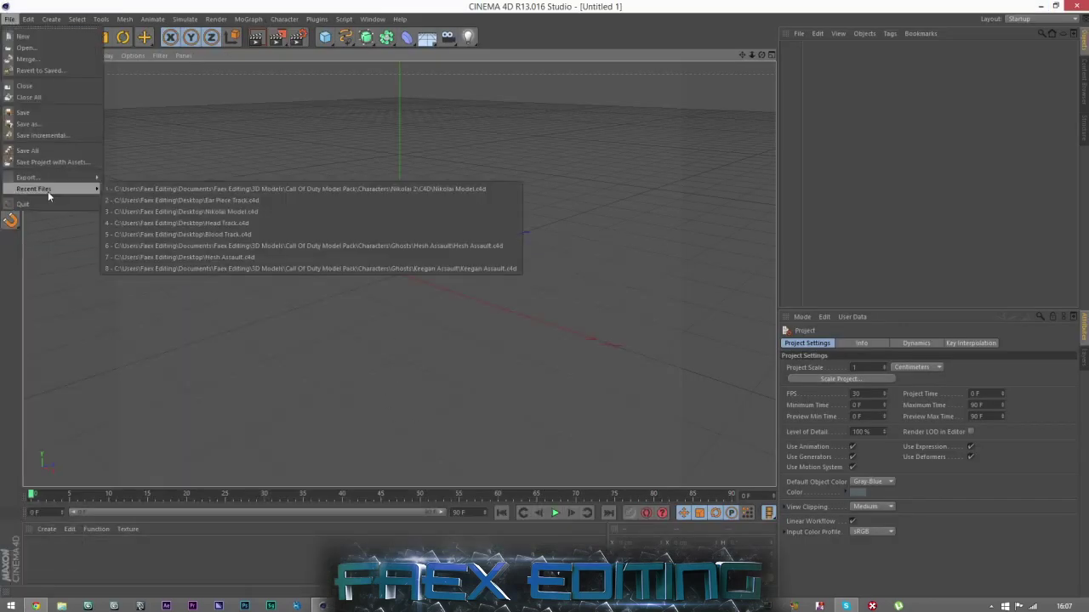
pyautogui.click(209, 189)
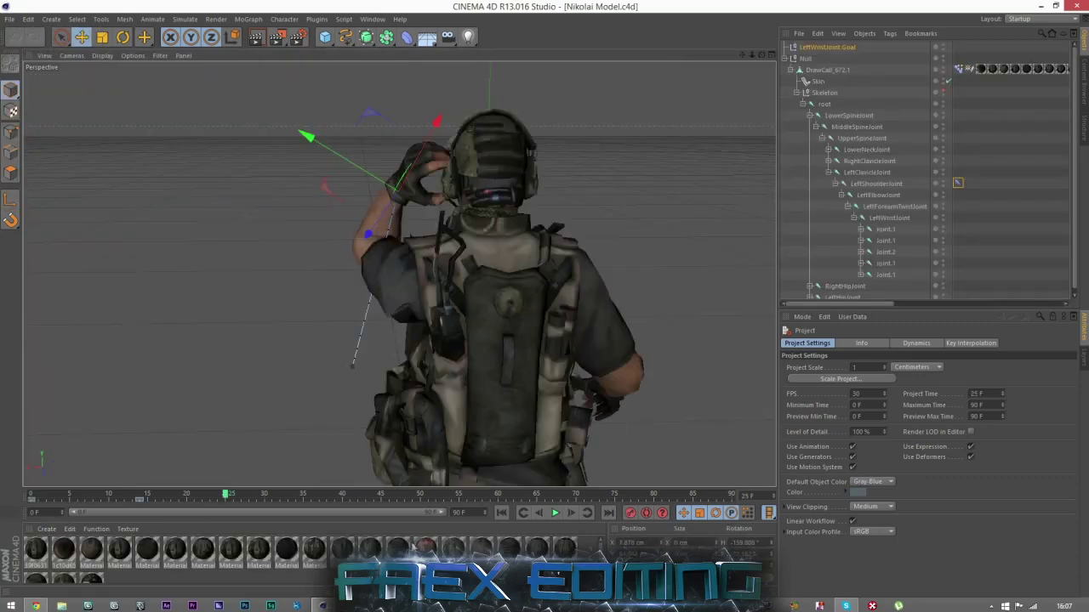
# Delete all keyframes of the left wrist goal from the timeline at frame 0 and deselect the object.
pyautogui.moveTo(214, 499); pyautogui.dragTo(2, 508)
pyautogui.moveTo(154, 504); pyautogui.dragTo(2, 492)
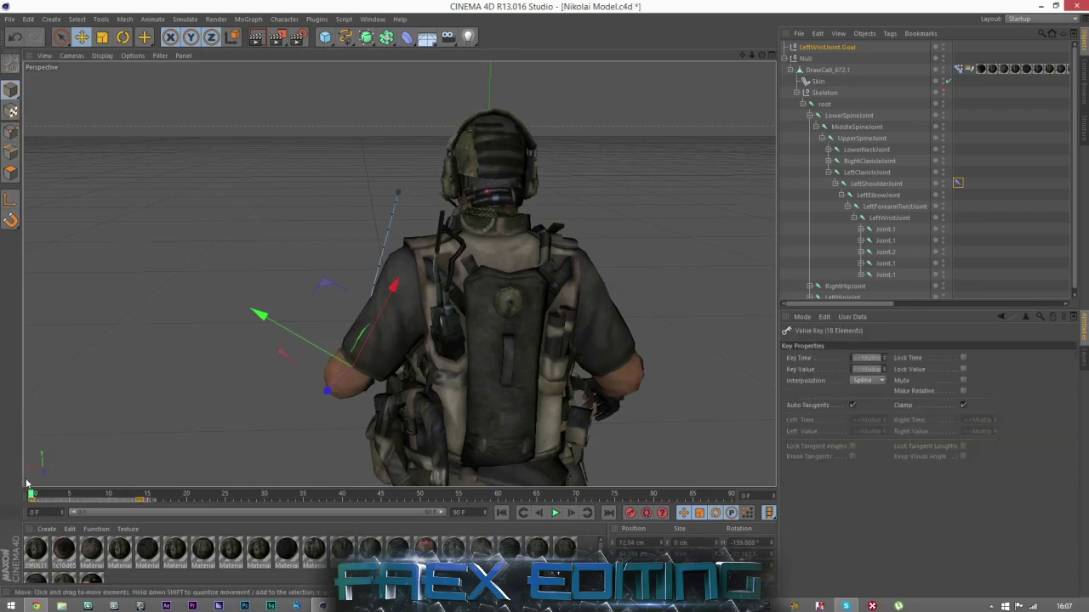
pyautogui.press('Delete')
pyautogui.click(170, 503)
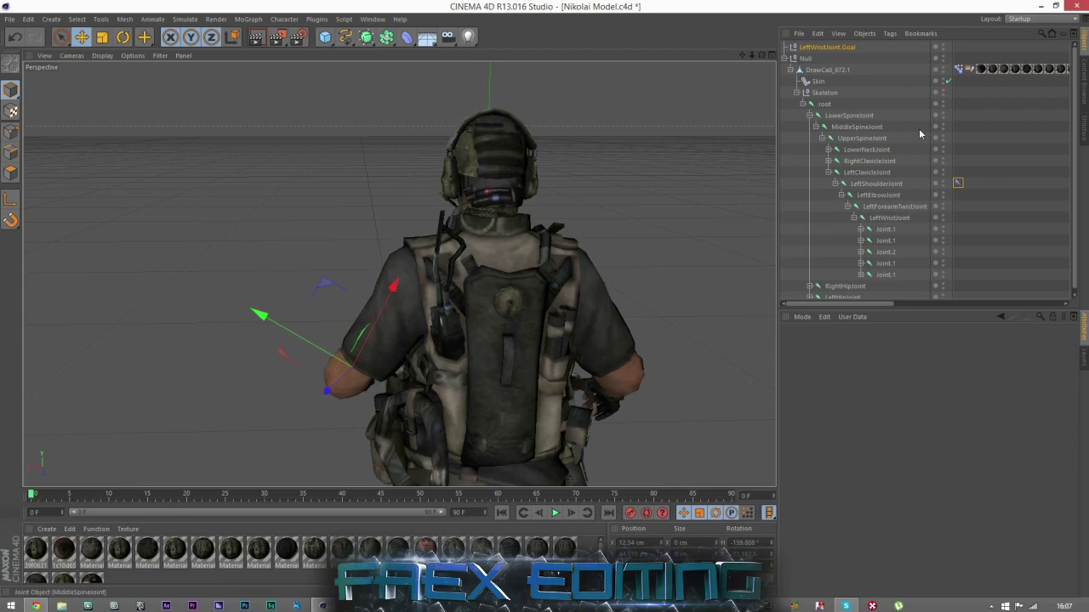
pyautogui.click(919, 128)
# Load nikolai_africa_head_a_col as the face material's color texture without copying it to the project location.
pyautogui.keyDown('alt'); pyautogui.moveTo(398, 274); pyautogui.dragTo(404, 276); pyautogui.keyUp('alt')
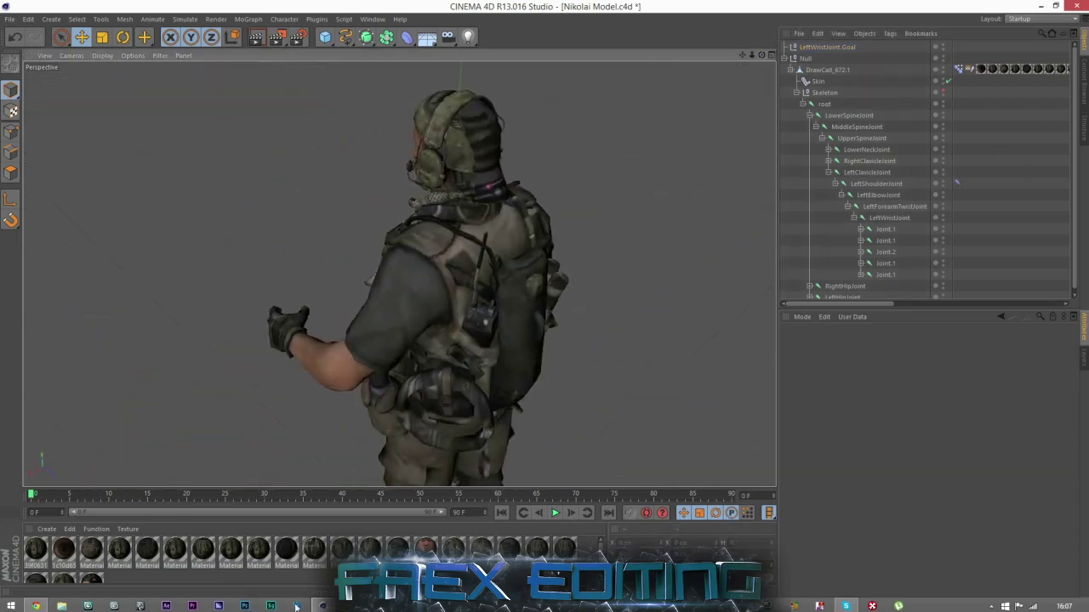
pyautogui.doubleClick(423, 547)
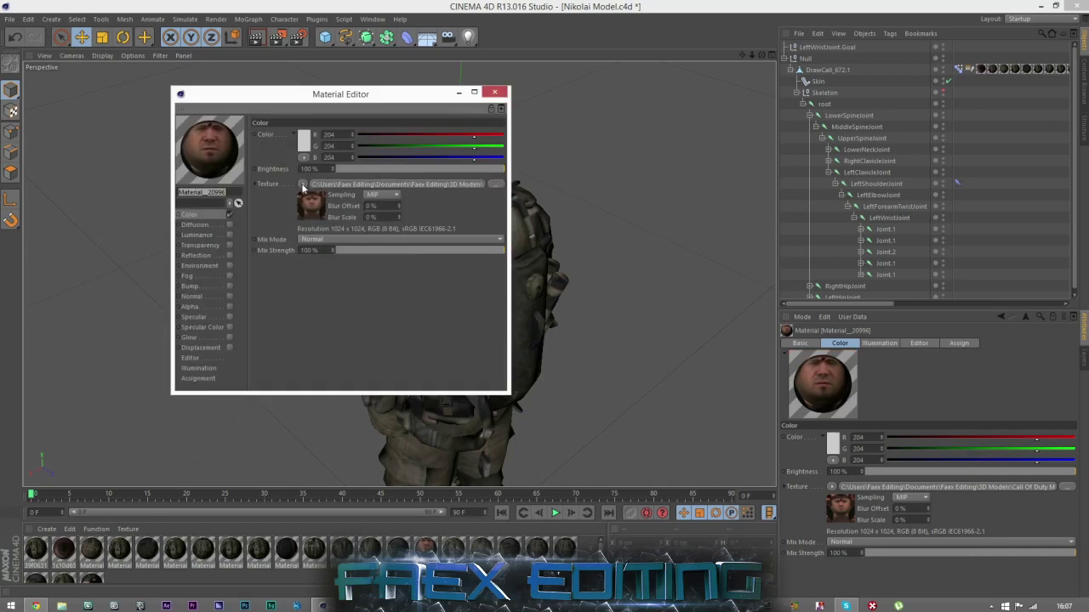
pyautogui.click(499, 188)
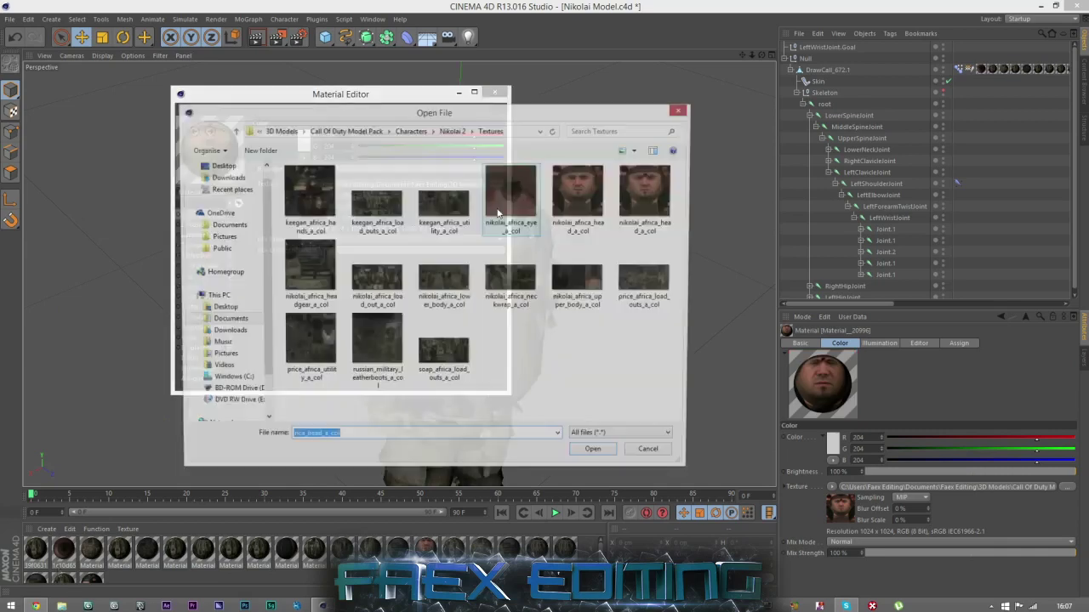
pyautogui.click(585, 206)
pyautogui.doubleClick(585, 207)
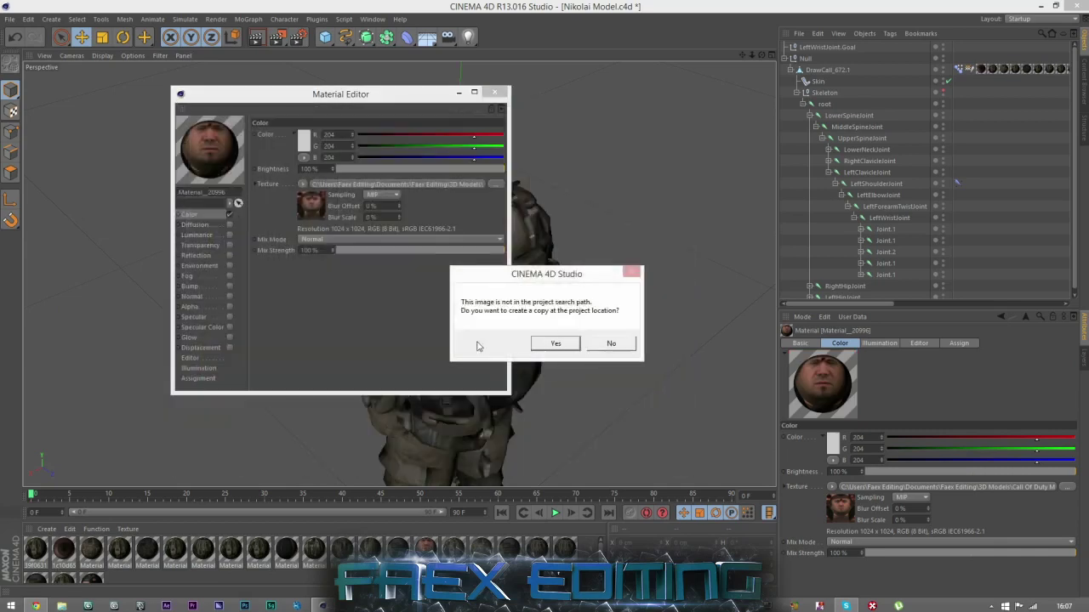
pyautogui.click(611, 344)
pyautogui.click(493, 91)
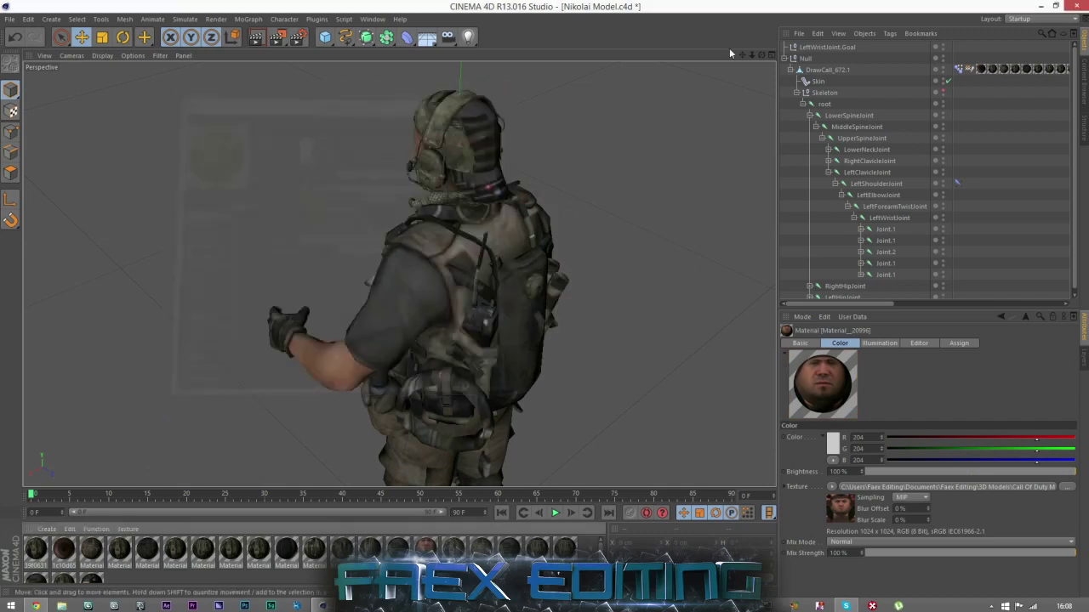
# Render a front close-up of the soldier's face, continuing past the missing texture.
pyautogui.moveTo(761, 55); pyautogui.dragTo(1003, 55)
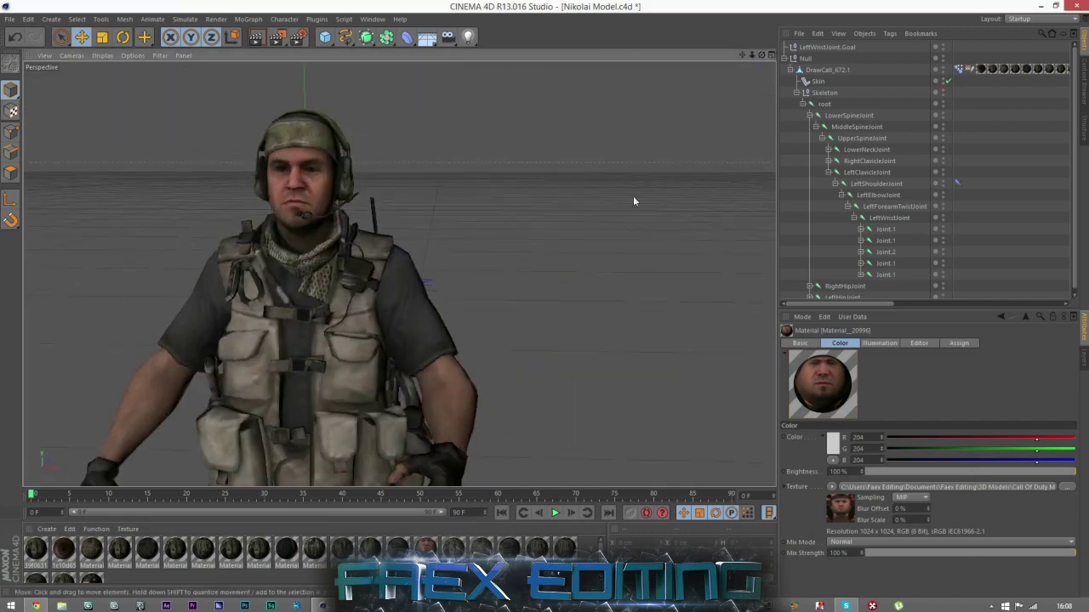
pyautogui.keyDown('alt'); pyautogui.moveTo(304, 139); pyautogui.dragTo(364, 165, button='middle'); pyautogui.keyUp('alt')
pyautogui.scroll(4, 358, 196)
pyautogui.scroll(2, 358, 198)
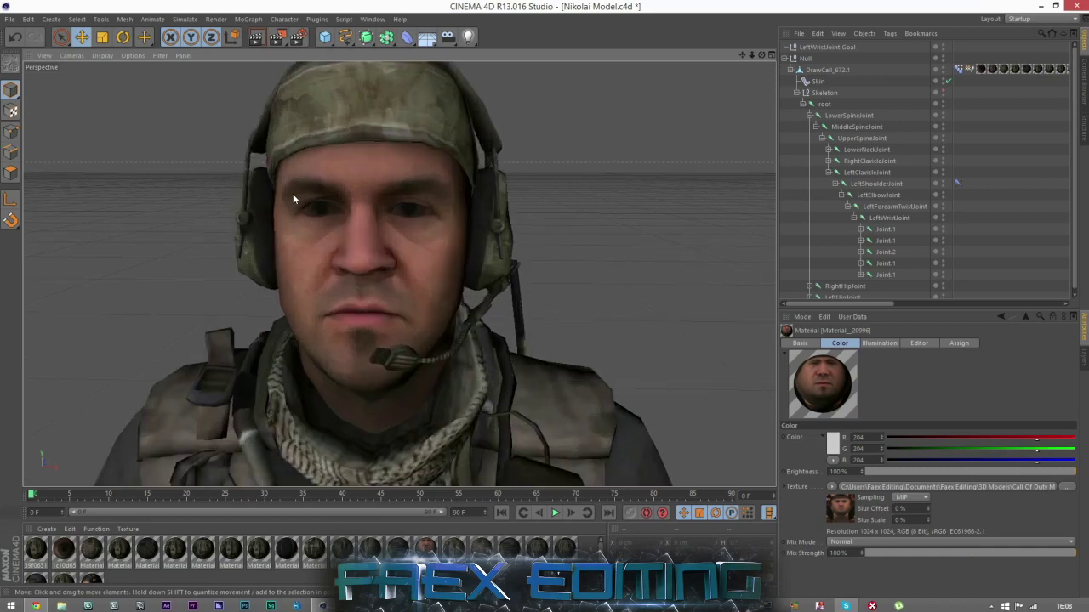
pyautogui.hotkey('ctrl', 'r')
pyautogui.click(276, 36)
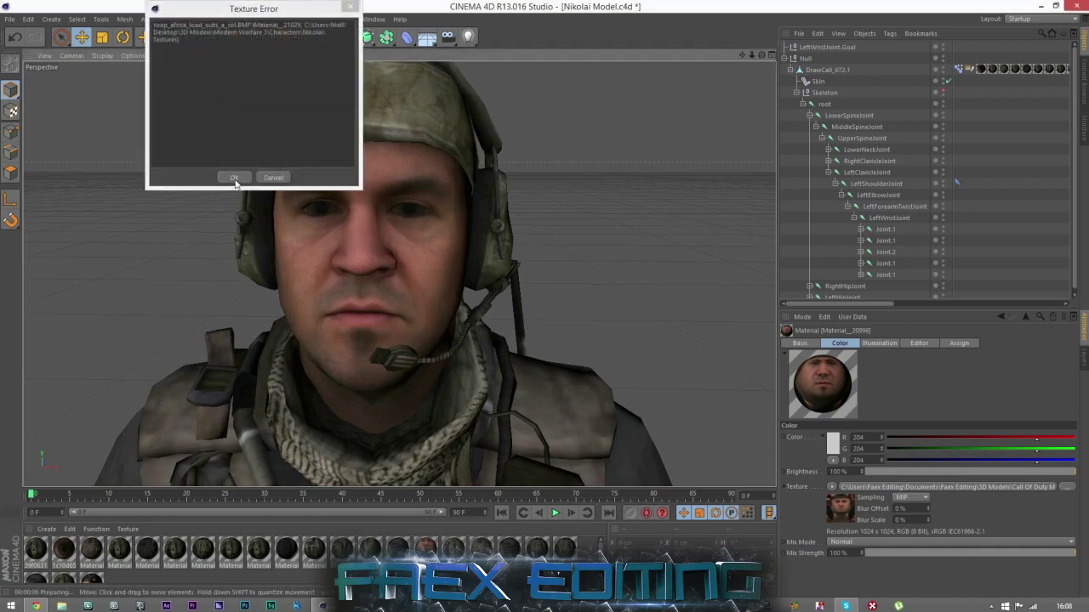
pyautogui.click(234, 177)
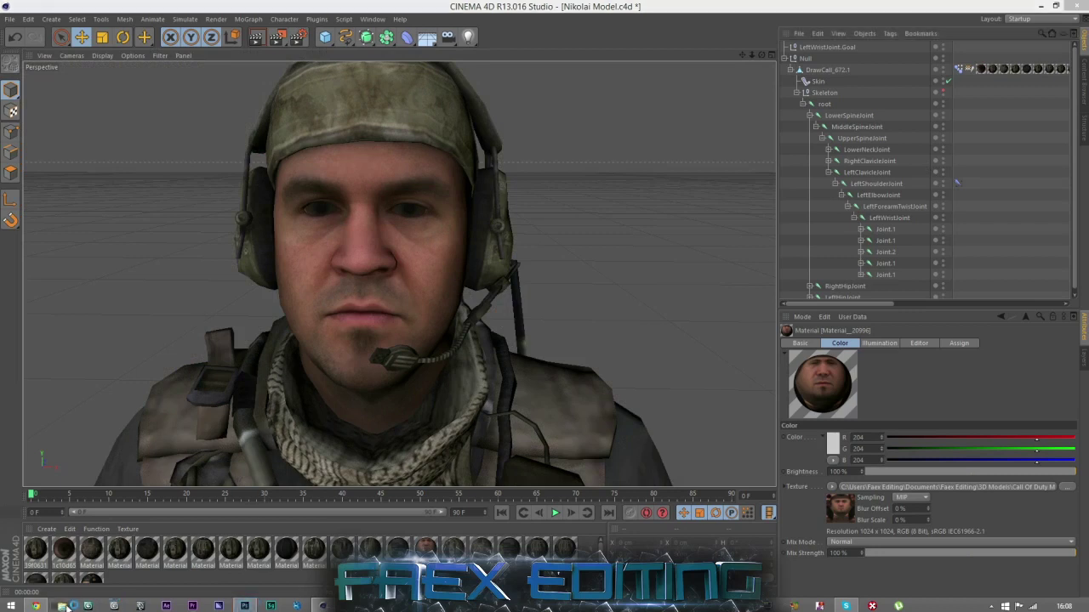
# In File Explorer, browse to the Nikolai 2 folder under Documents > Faex Editing > 3D Models > Call Of Duty Model Pack > Characters.
pyautogui.click(61, 606)
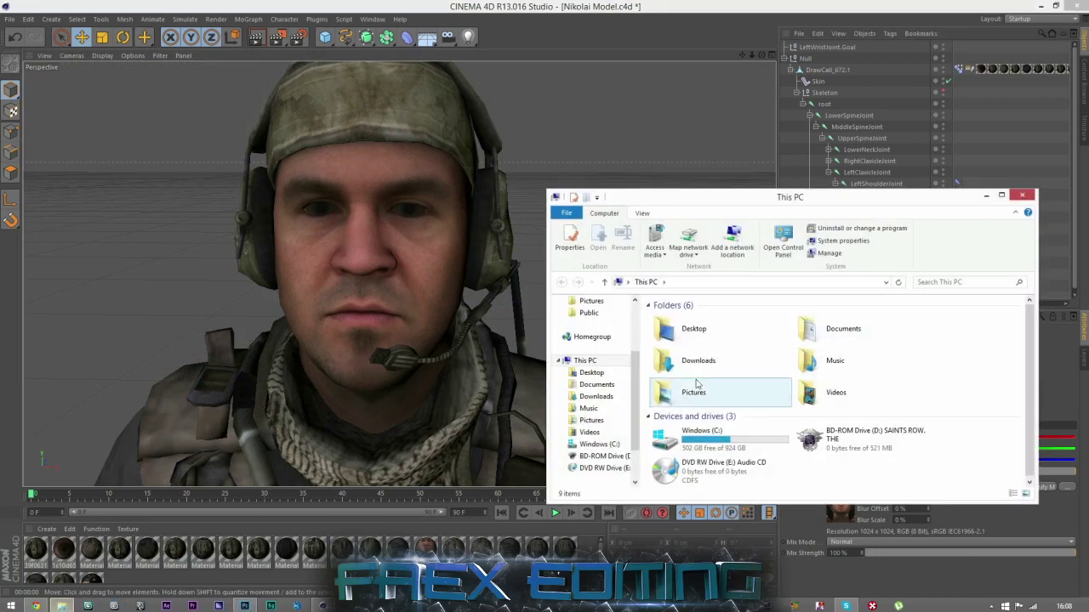
pyautogui.doubleClick(829, 327)
pyautogui.moveTo(778, 202); pyautogui.dragTo(647, 167)
pyautogui.doubleClick(553, 403)
pyautogui.doubleClick(549, 283)
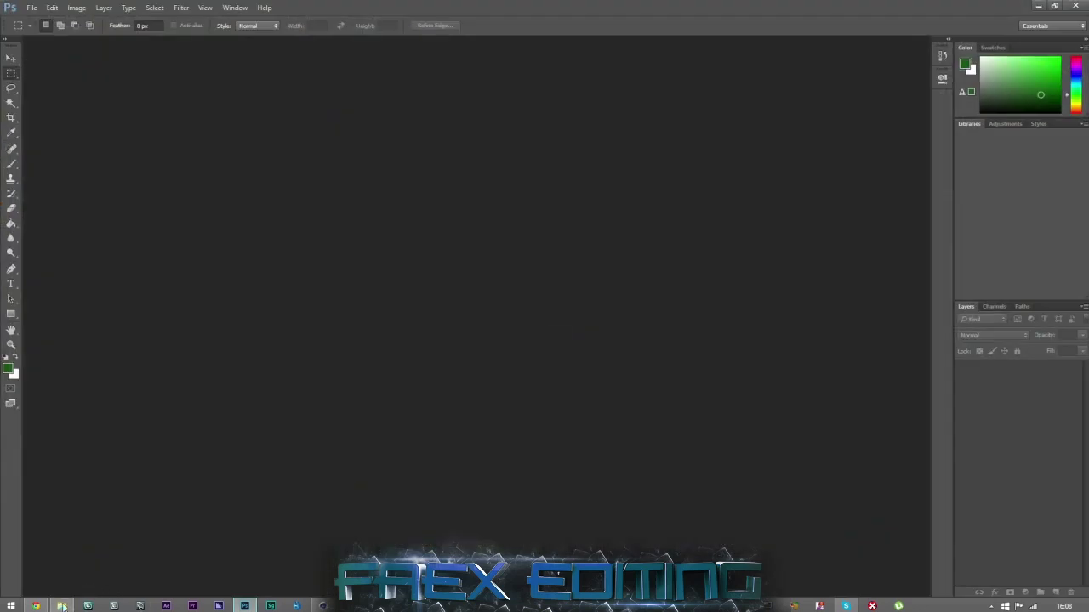
pyautogui.click(62, 606)
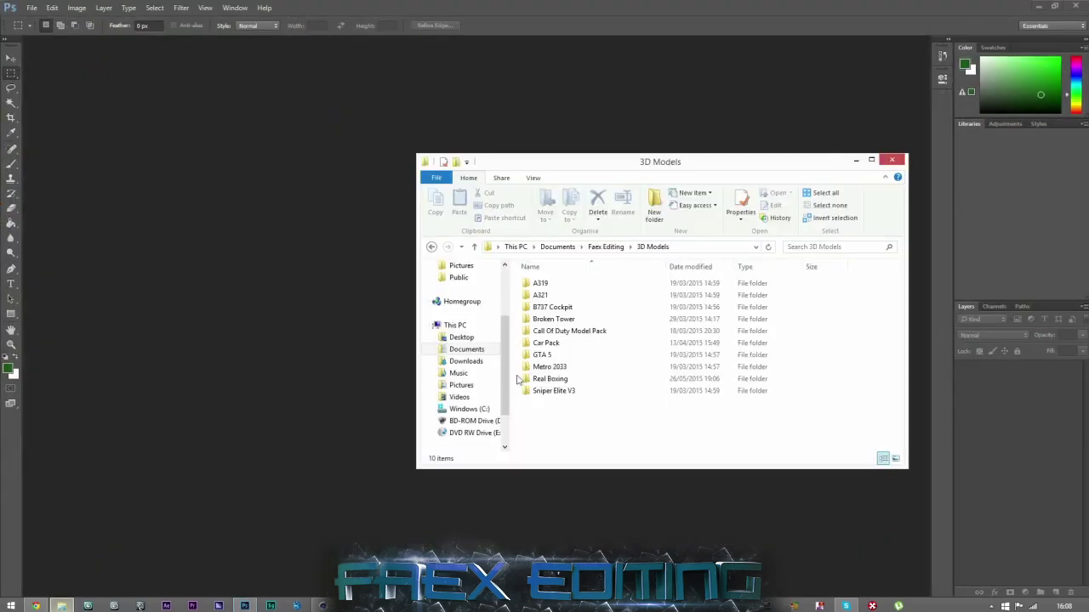
pyautogui.doubleClick(559, 329)
pyautogui.doubleClick(546, 295)
pyautogui.scroll(-6, 565, 409)
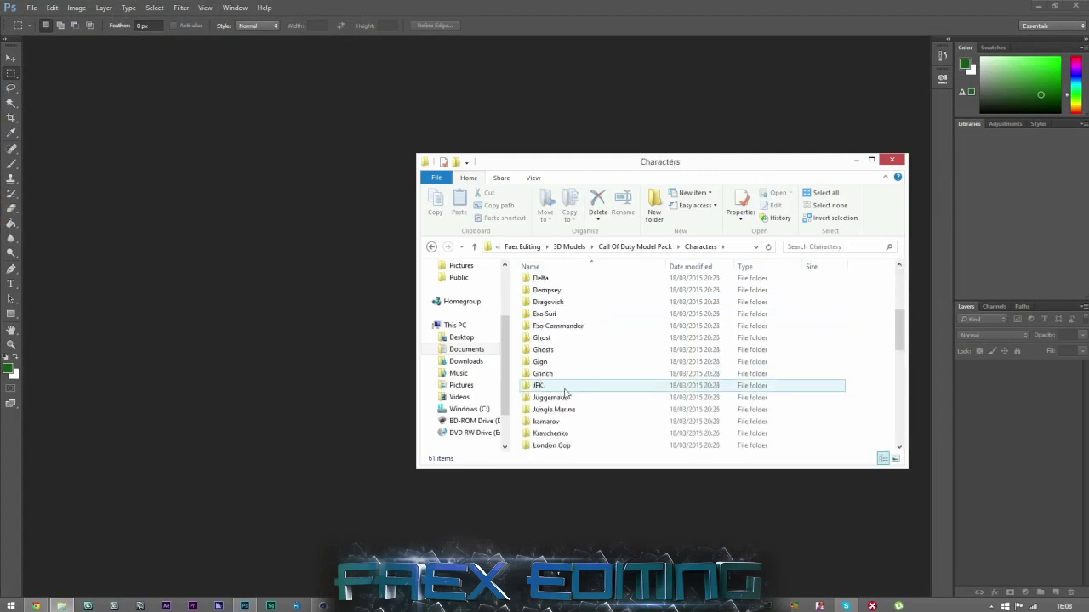
pyautogui.scroll(-4, 565, 392)
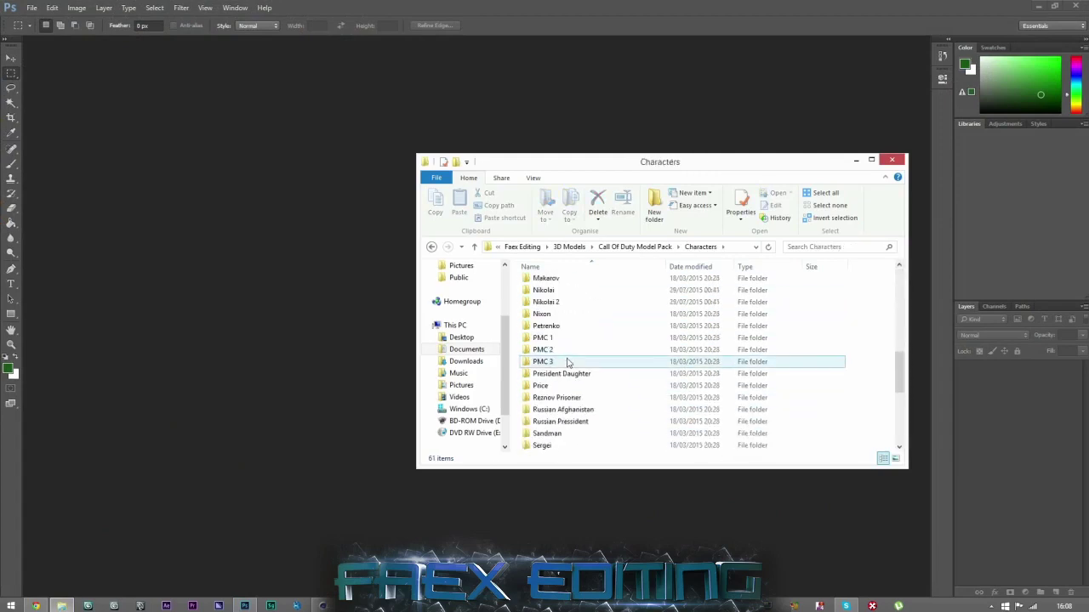
pyautogui.doubleClick(549, 302)
pyautogui.doubleClick(548, 283)
pyautogui.doubleClick(558, 287)
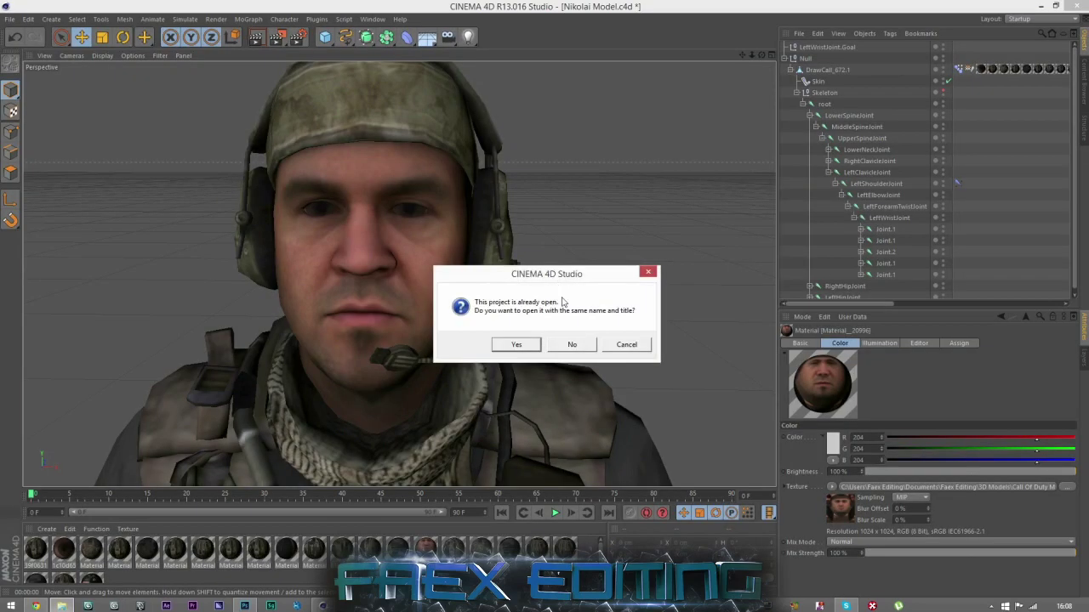
pyautogui.click(614, 346)
pyautogui.click(63, 605)
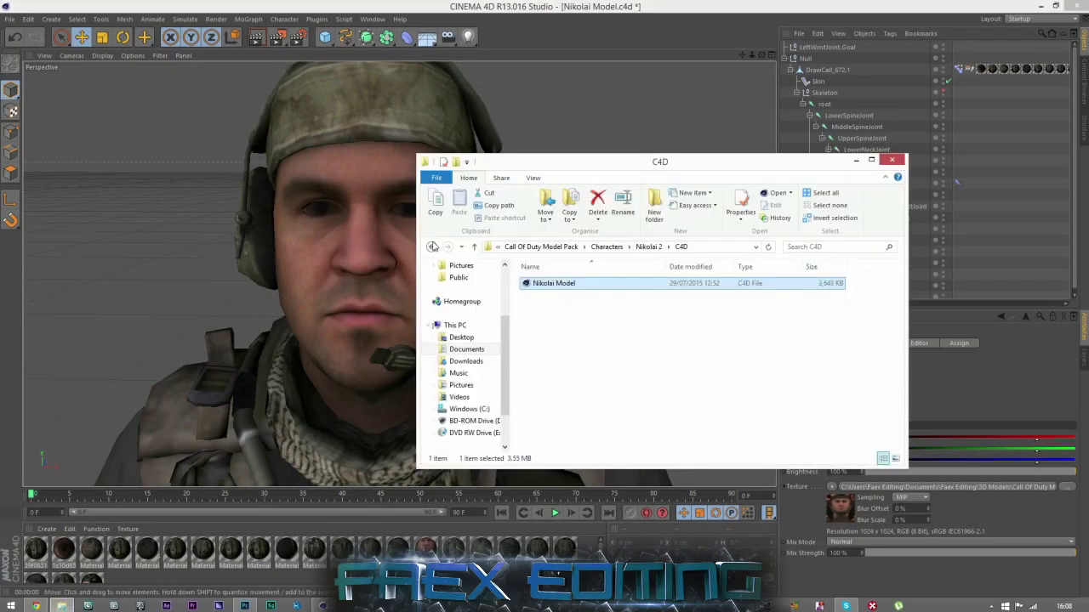
pyautogui.click(431, 247)
# Open the nikolai_africa_head_a_col image from the Textures folder in Photoshop.
pyautogui.click(559, 298)
pyautogui.doubleClick(559, 298)
pyautogui.click(791, 335)
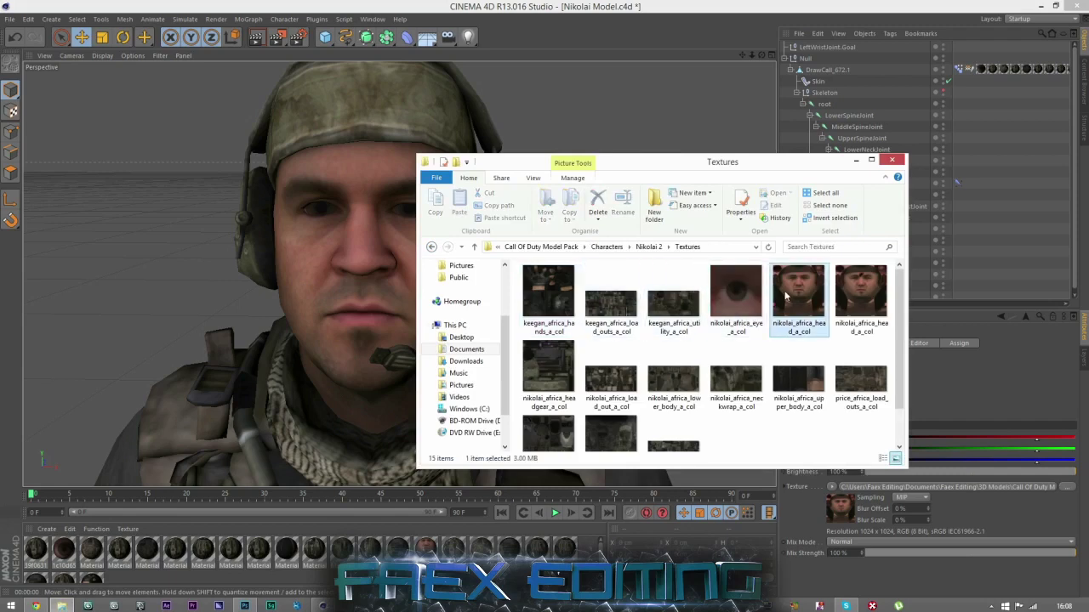
pyautogui.moveTo(791, 339); pyautogui.dragTo(314, 341)
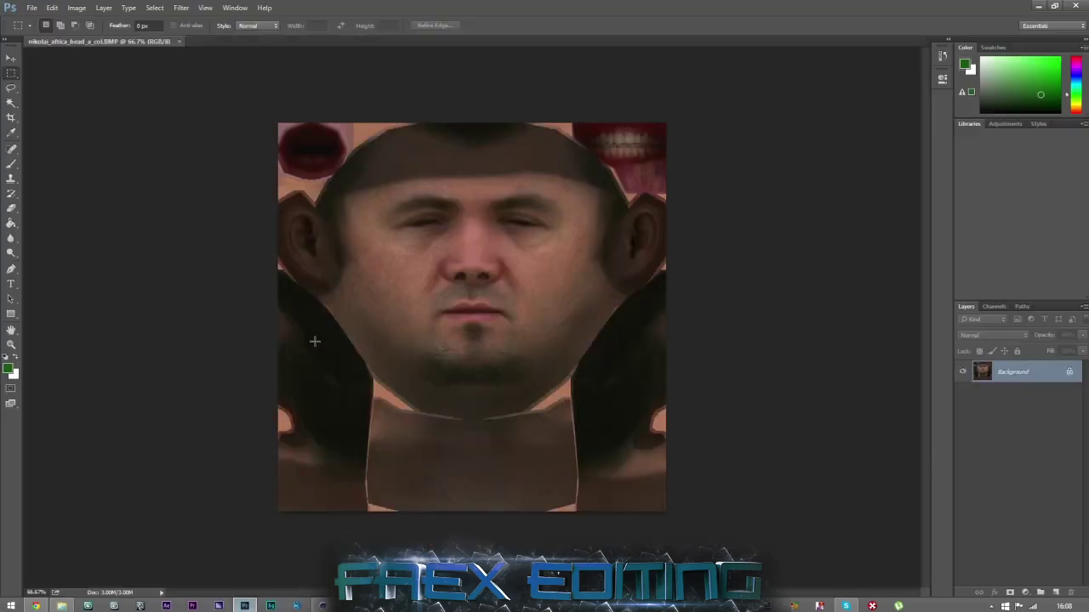
# Activate the Move tool and add a new empty layer above the head texture.
pyautogui.click(11, 58)
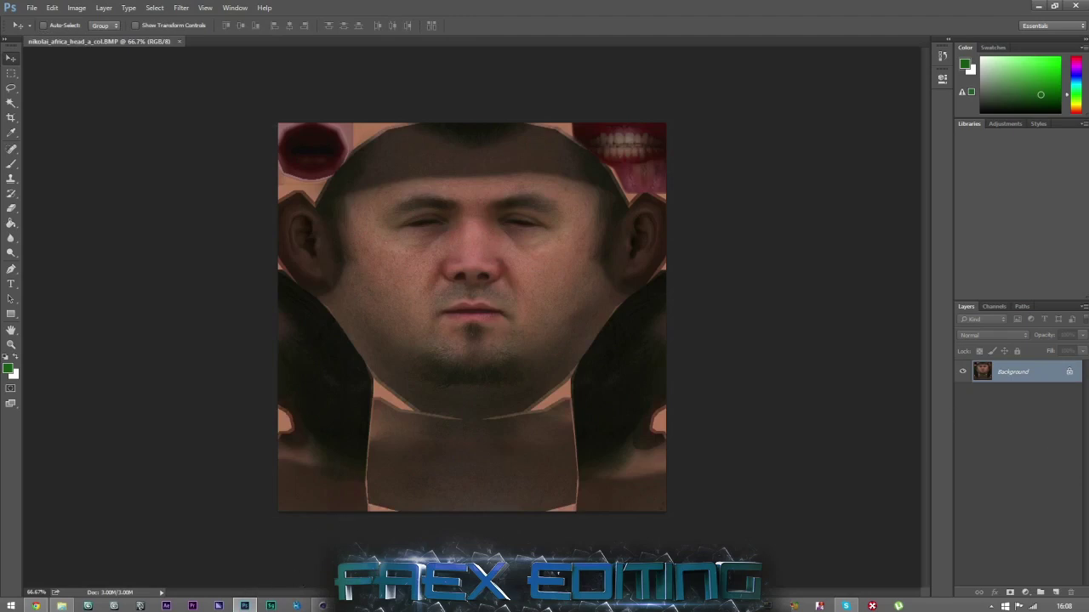
pyautogui.moveTo(36, 606)
pyautogui.click(1057, 593)
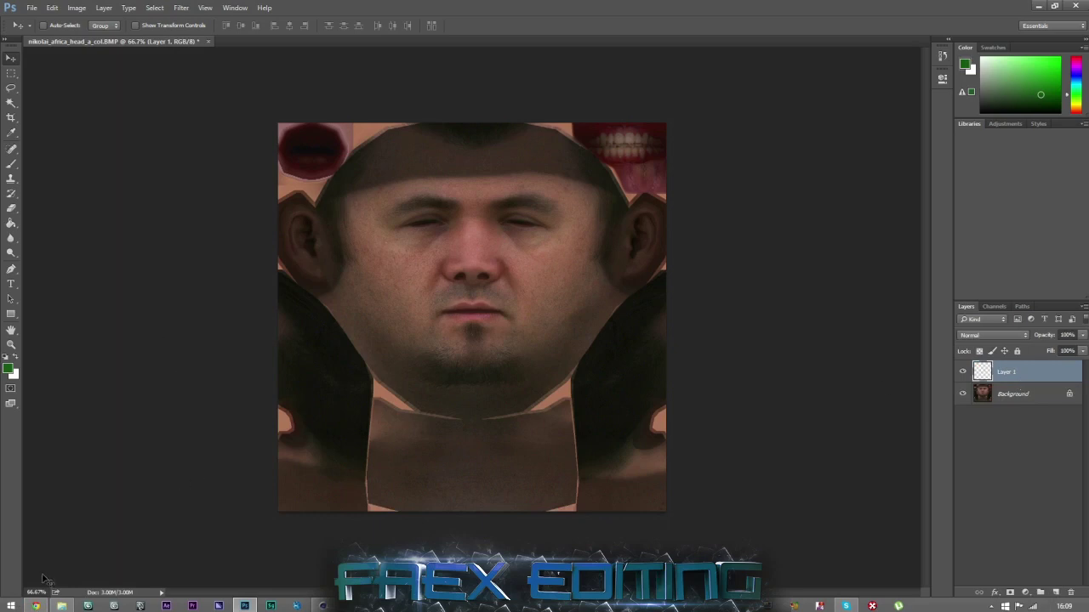
# Switch to Chrome, play the Boxing Animation by Faex Editing video and skip ahead to the fight scenes.
pyautogui.click(36, 605)
pyautogui.scroll(-3, 400, 483)
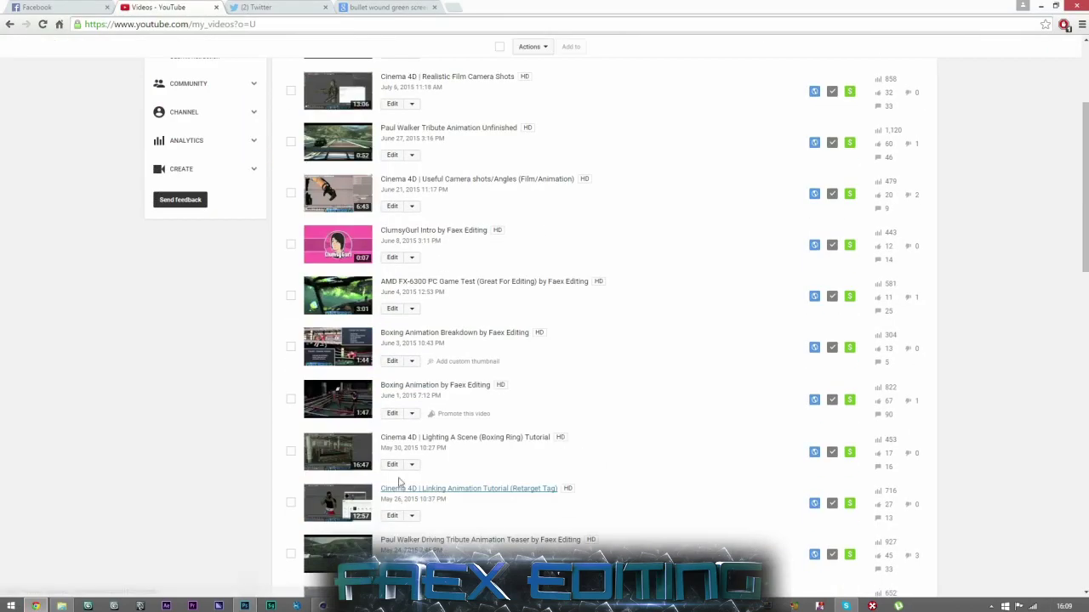
pyautogui.click(439, 388)
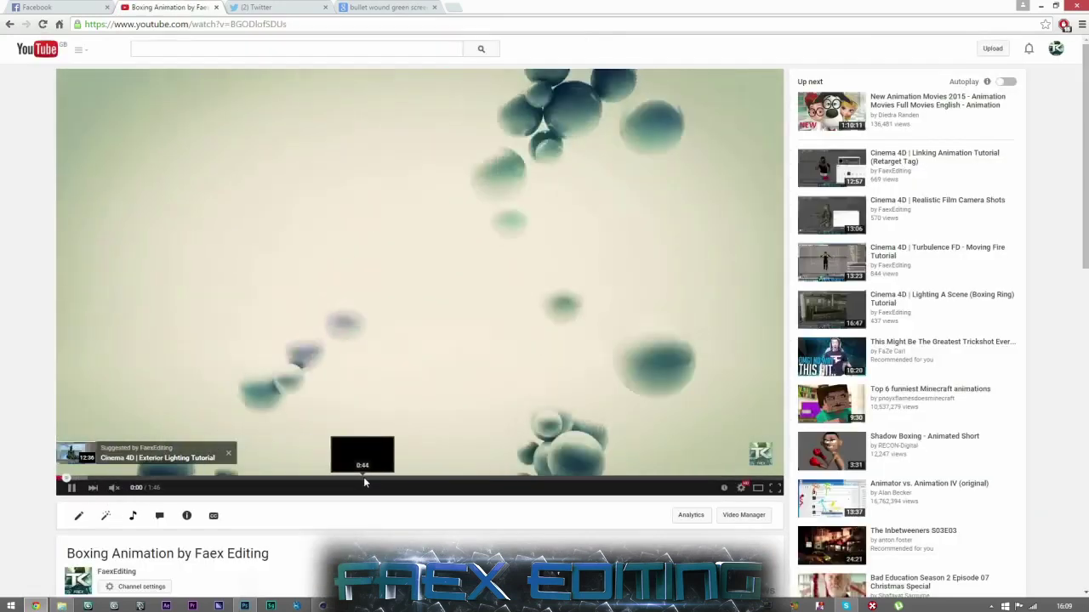
pyautogui.click(364, 478)
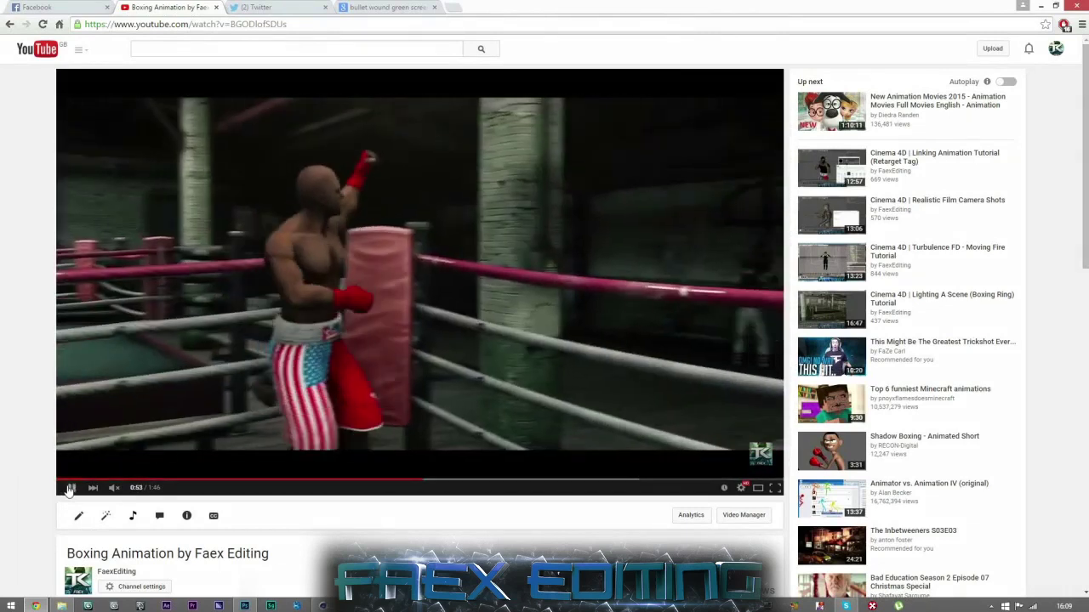
pyautogui.click(464, 478)
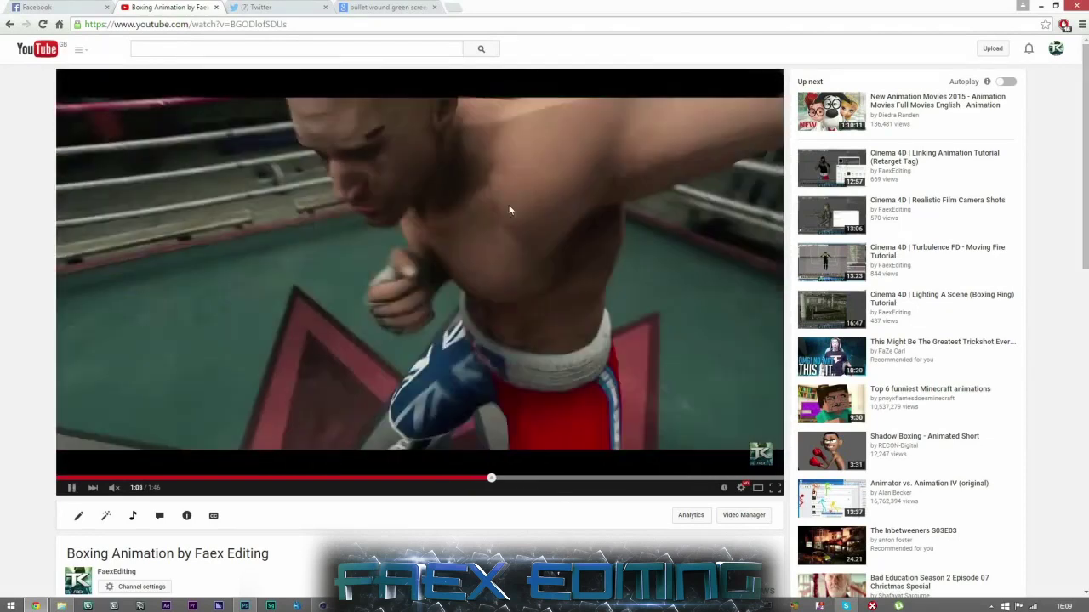
# Replay the Boxing Animation video from 0:56 and pause around 1:01 to examine the cut above the boxer's eye.
pyautogui.click(464, 183)
pyautogui.click(440, 478)
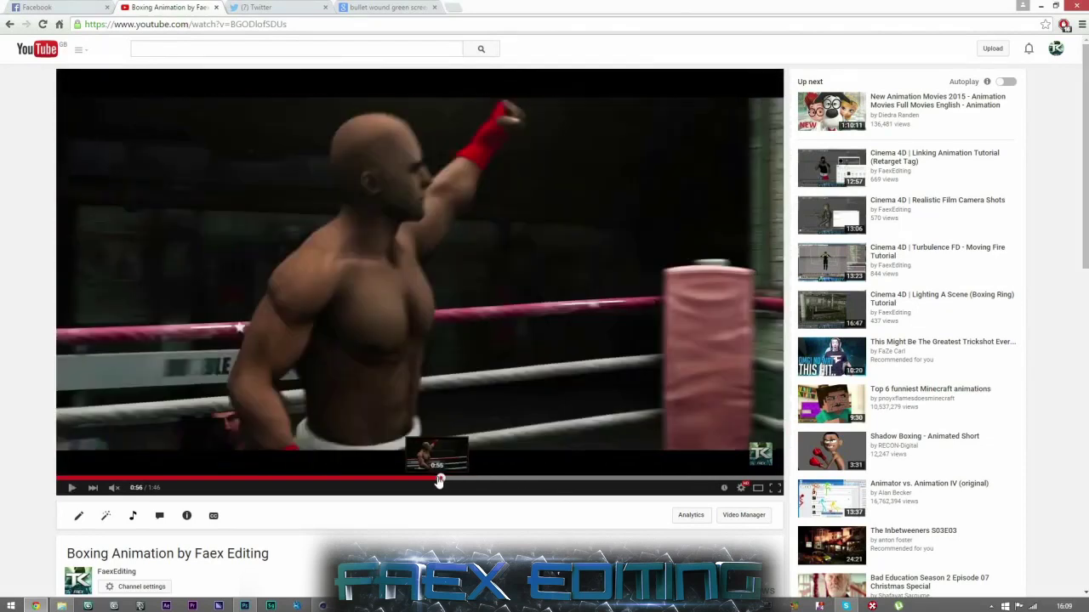
pyautogui.click(72, 489)
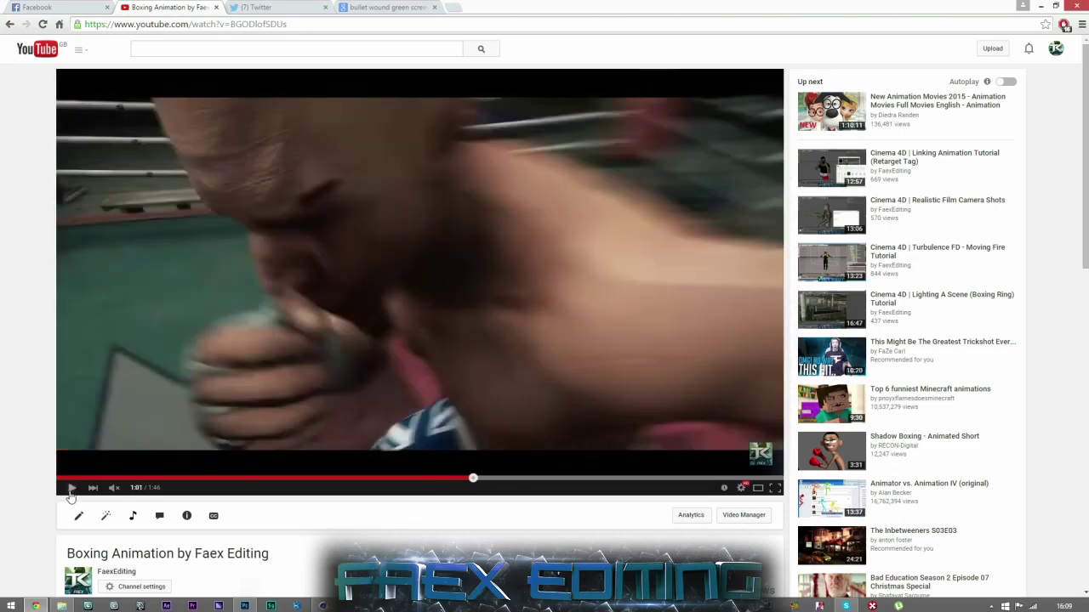
pyautogui.click(72, 490)
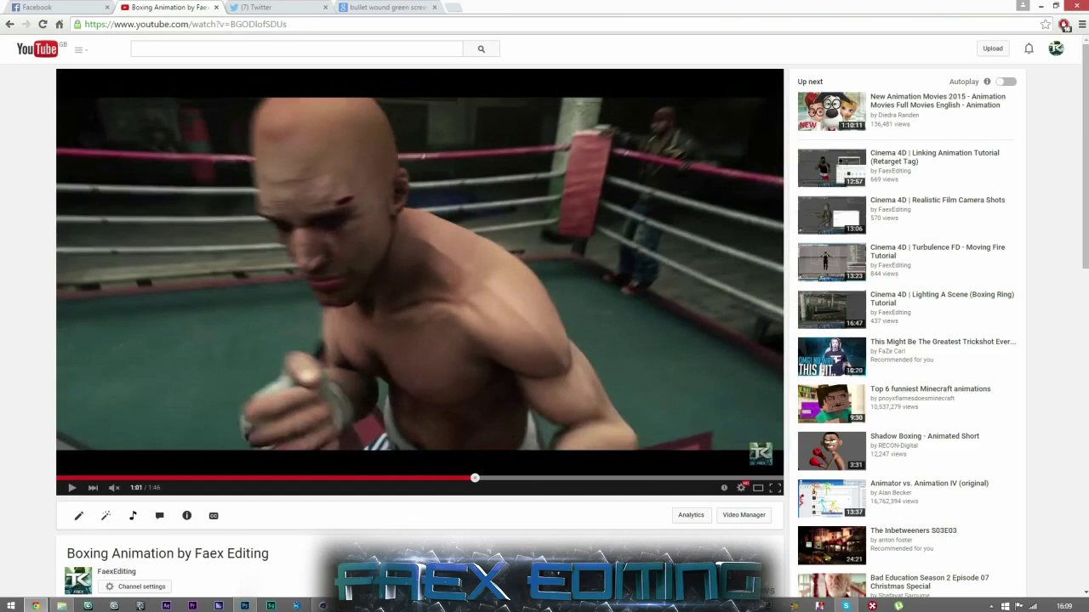
pyautogui.click(490, 347)
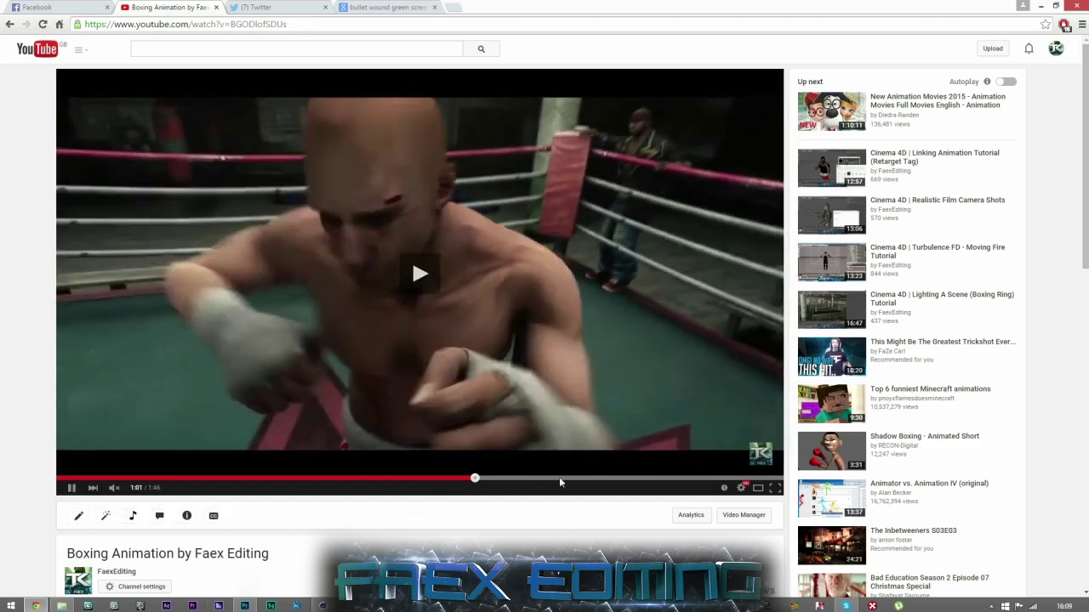
# Skip ahead to about 1:15 in the video and examine the facial injuries on both boxers.
pyautogui.click(554, 478)
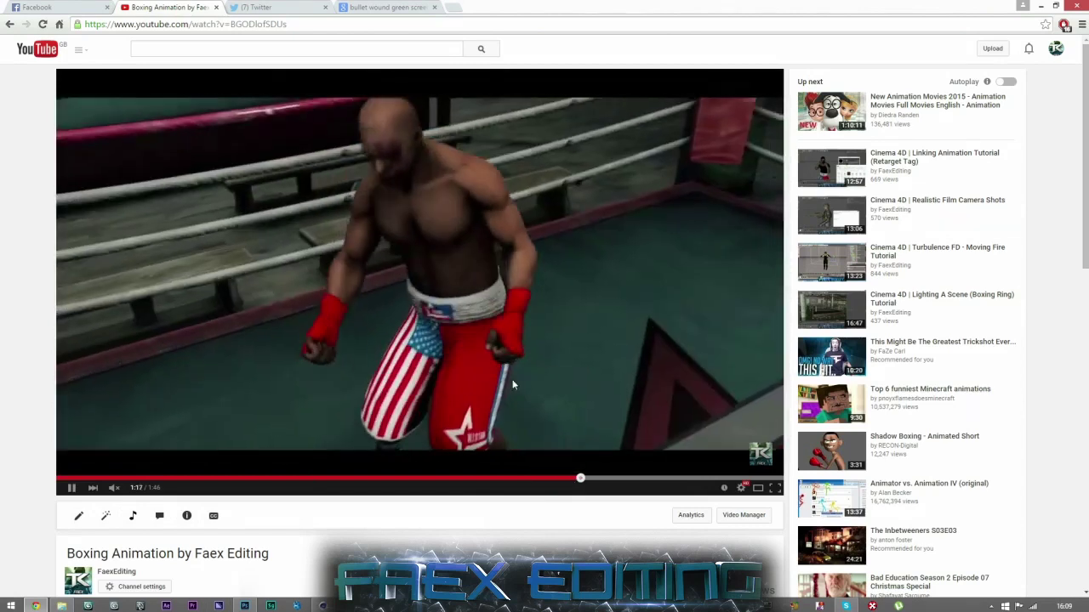
pyautogui.click(511, 382)
pyautogui.click(569, 479)
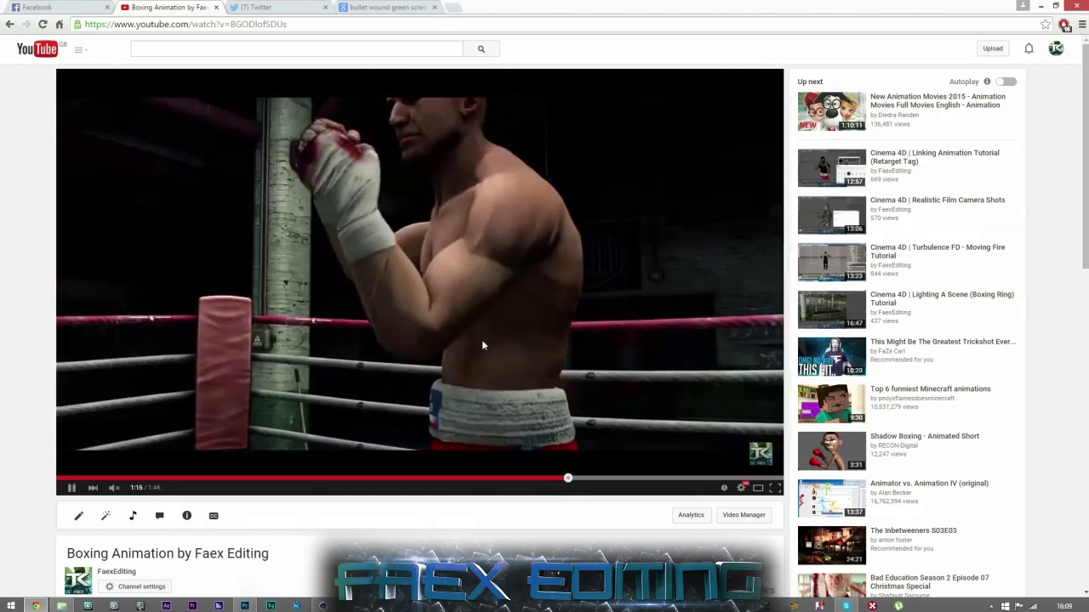
pyautogui.click(399, 171)
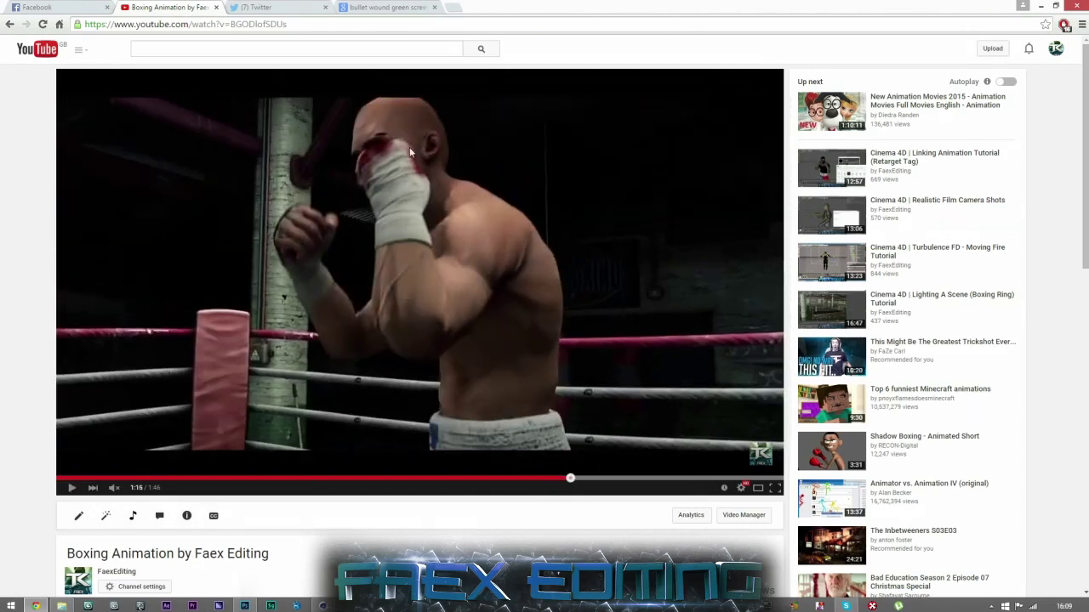
pyautogui.click(532, 388)
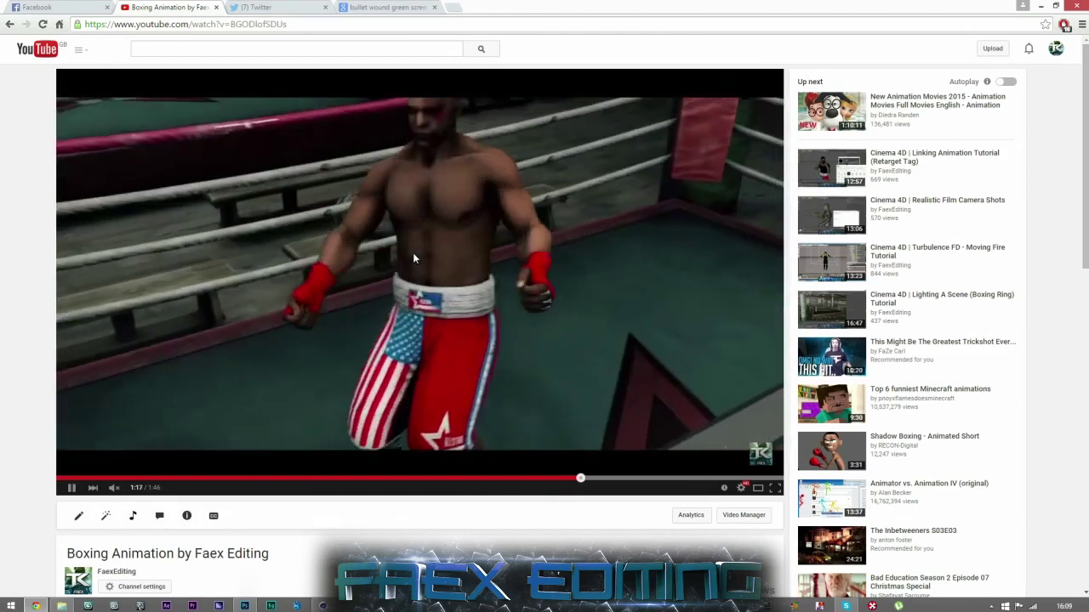
pyautogui.click(438, 127)
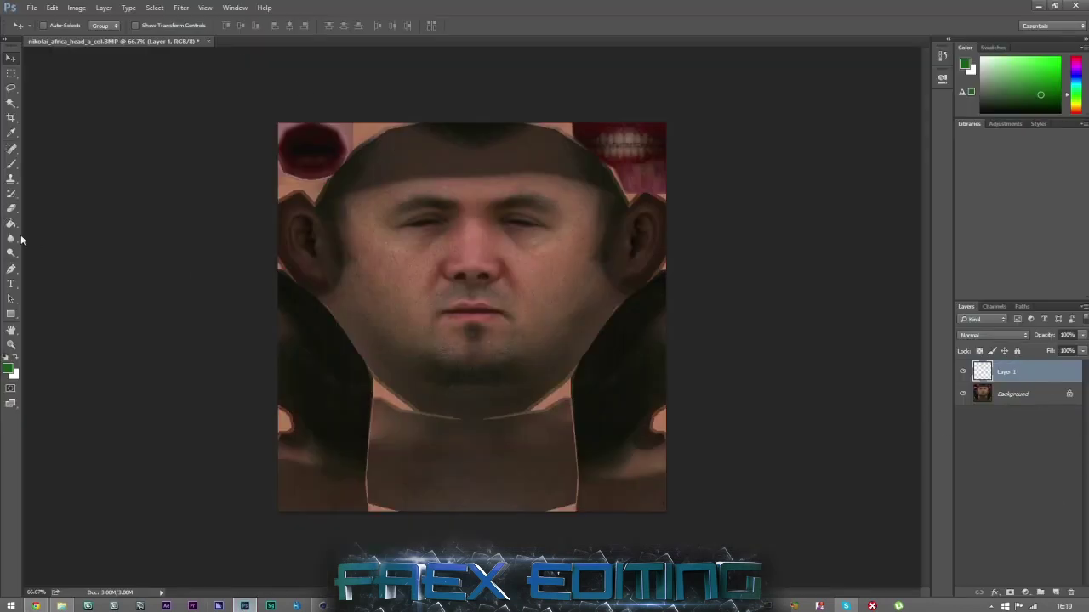
# In Photoshop, activate the Brush tool and check its size and hardness, keeping the window maximized.
pyautogui.click(11, 169)
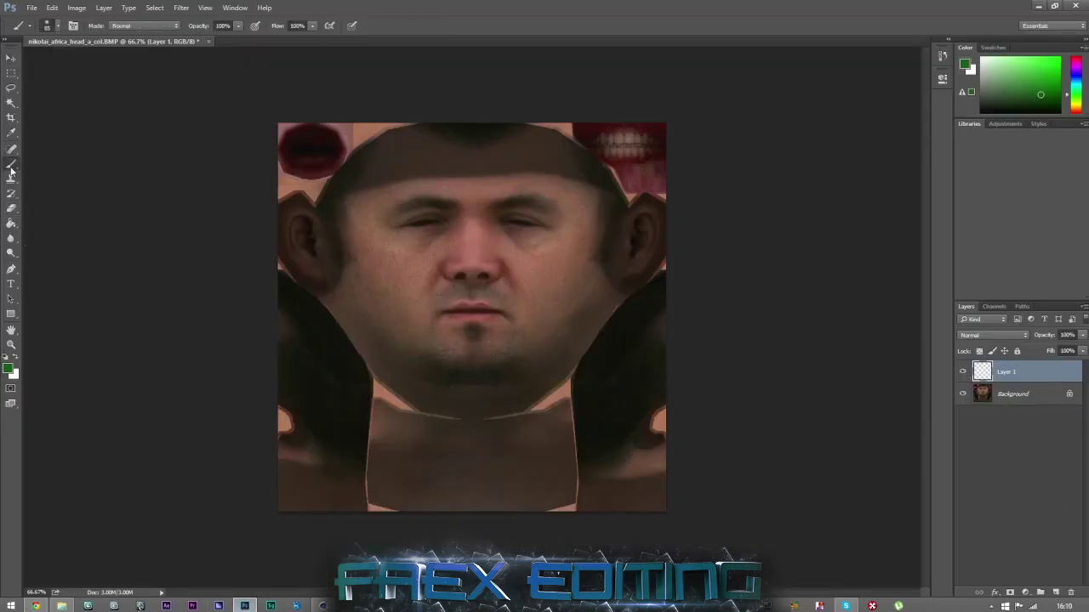
pyautogui.click(54, 26)
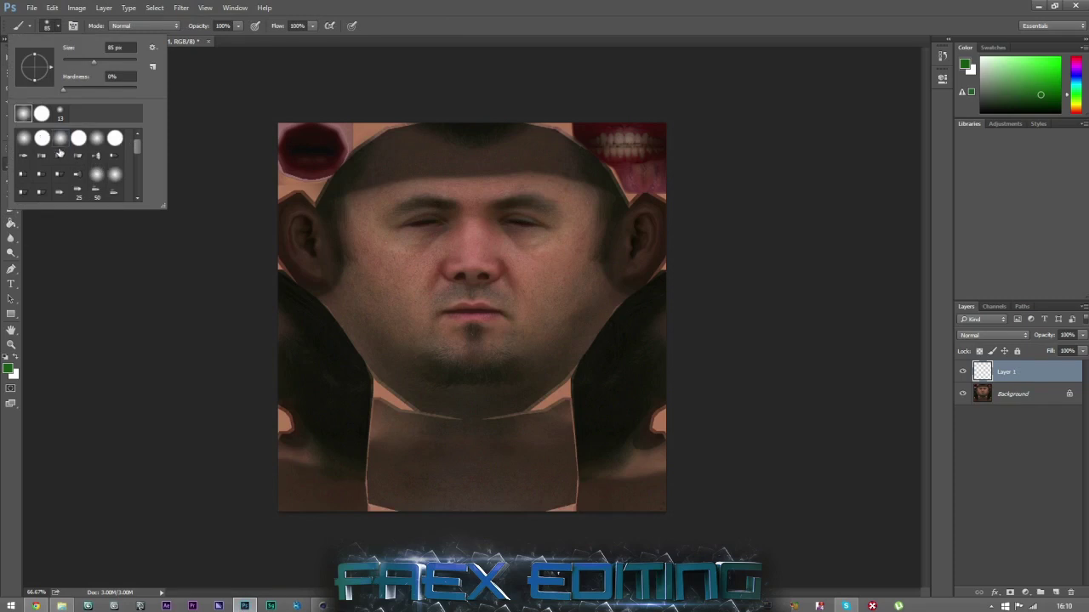
pyautogui.click(588, 201)
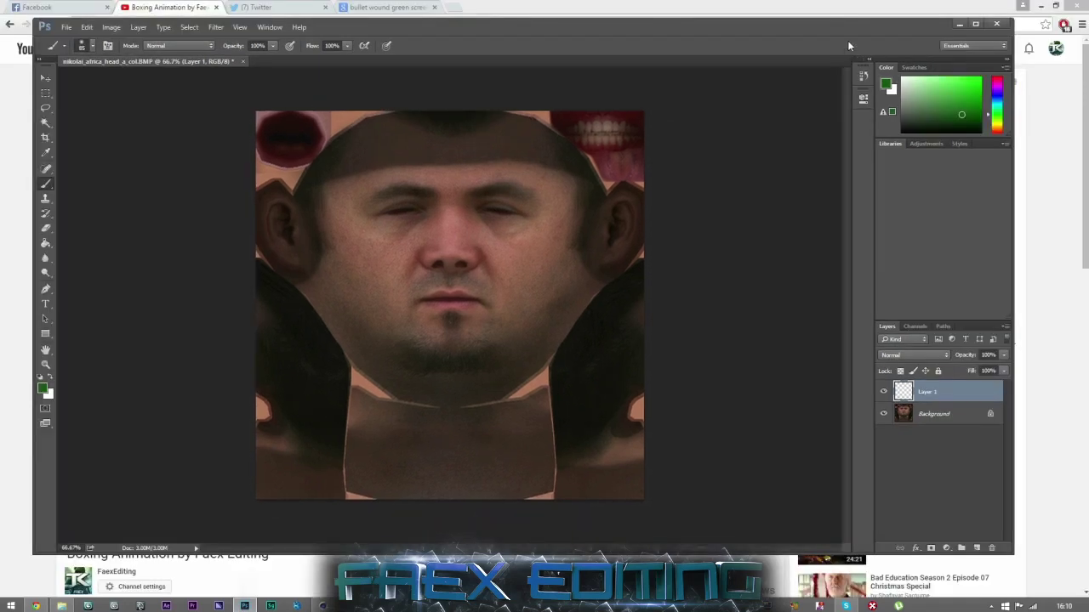
pyautogui.moveTo(845, 23); pyautogui.dragTo(839, 0)
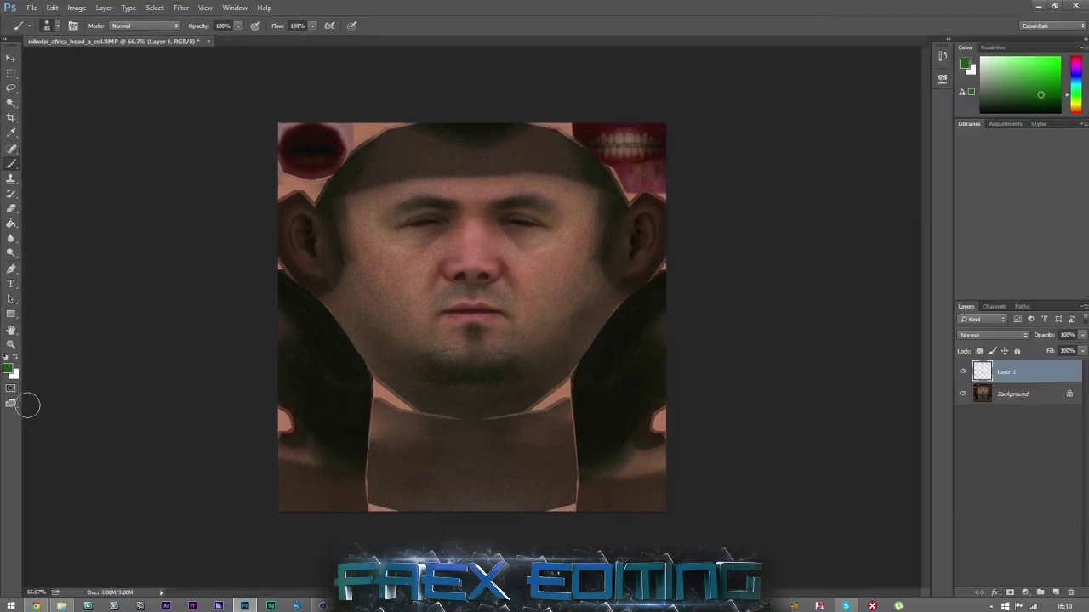
# Set the foreground colour to dark magenta-purple 7a1960.
pyautogui.click(8, 367)
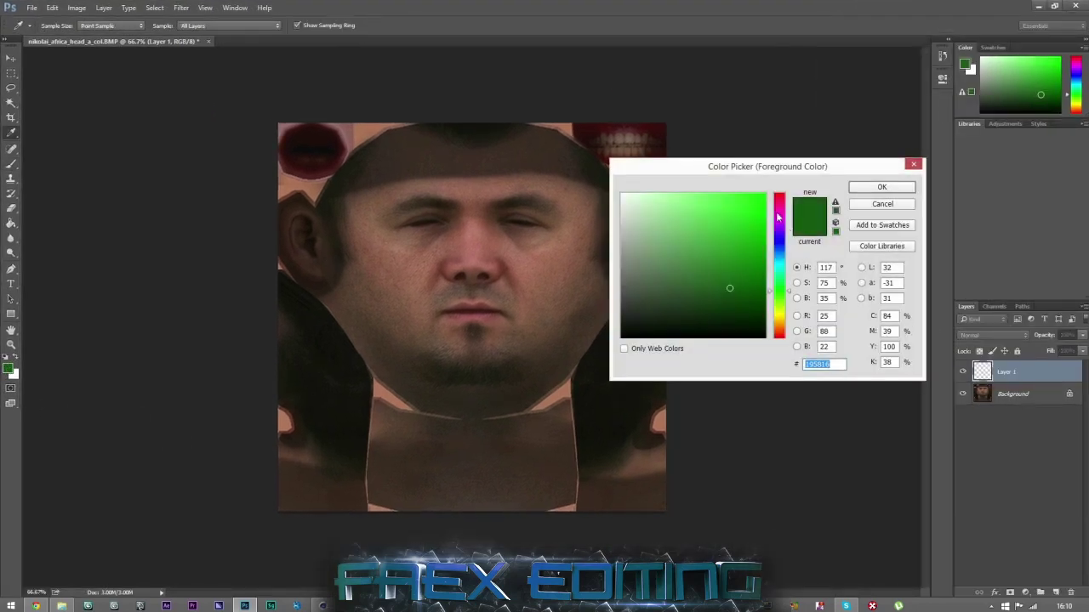
pyautogui.click(780, 211)
pyautogui.moveTo(781, 209); pyautogui.dragTo(781, 210)
pyautogui.moveTo(709, 265)
pyautogui.mouseDown()
pyautogui.moveTo(665, 243)
pyautogui.moveTo(736, 274)
pyautogui.mouseUp()
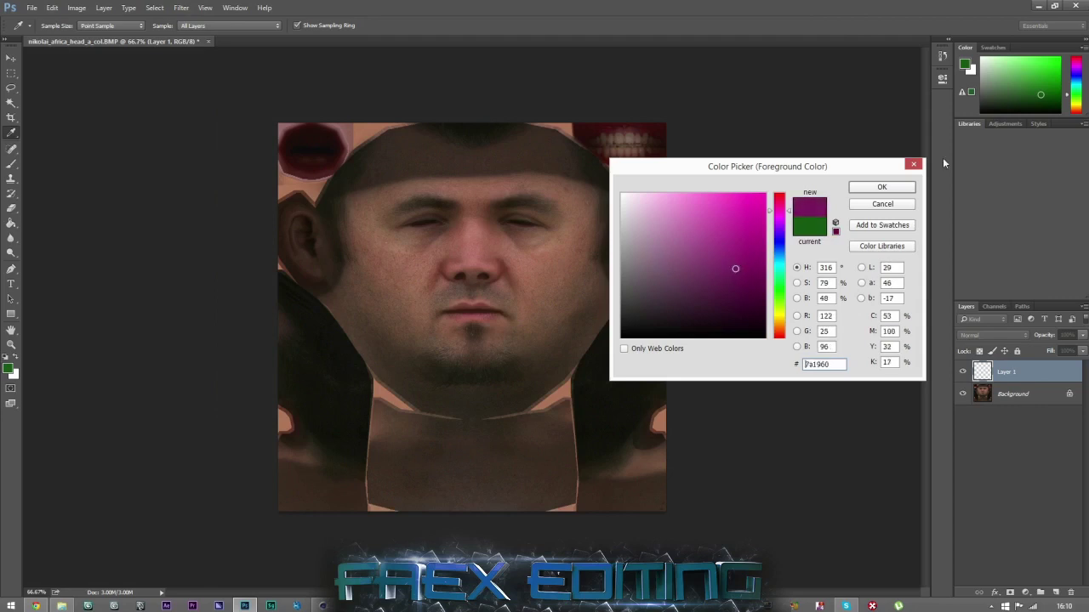
pyautogui.click(882, 188)
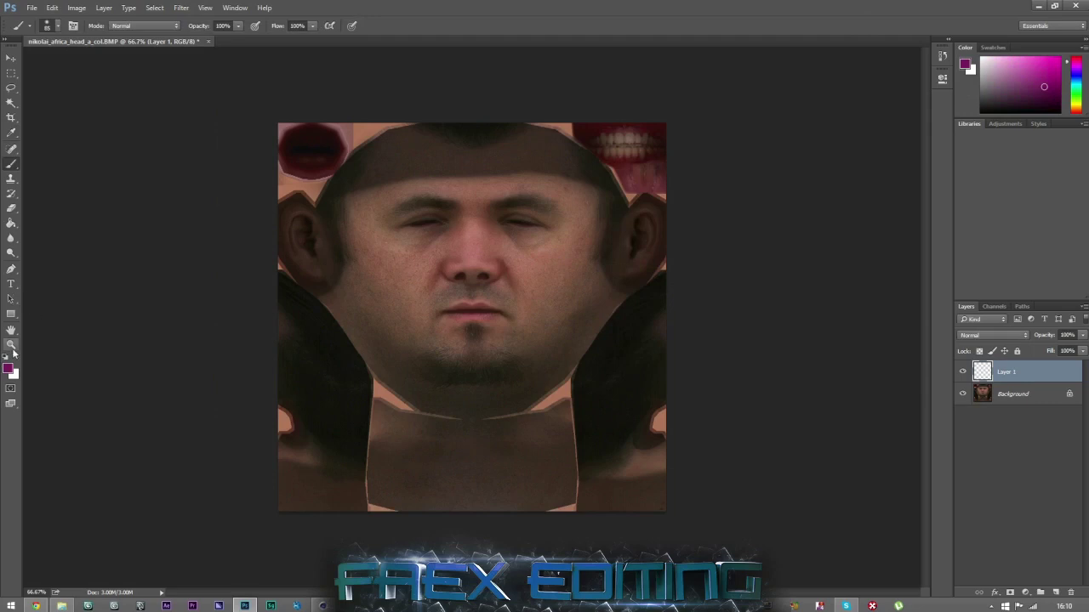
# Zoom in to 200% on the face and paint a solid purple patch over the character's left eye on Layer 1.
pyautogui.click(12, 345)
pyautogui.click(543, 200)
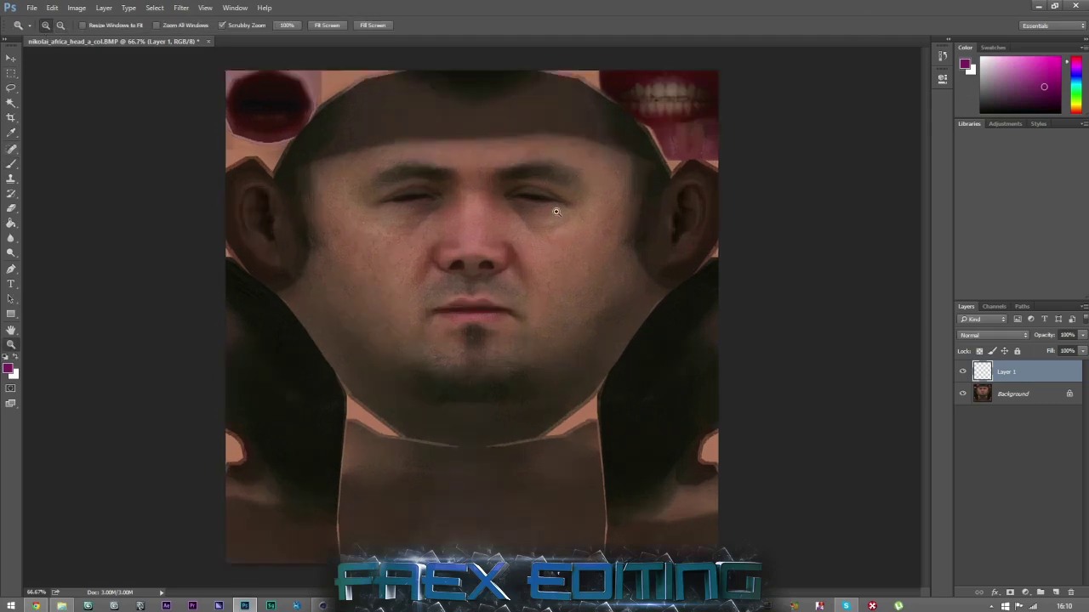
pyautogui.click(563, 249)
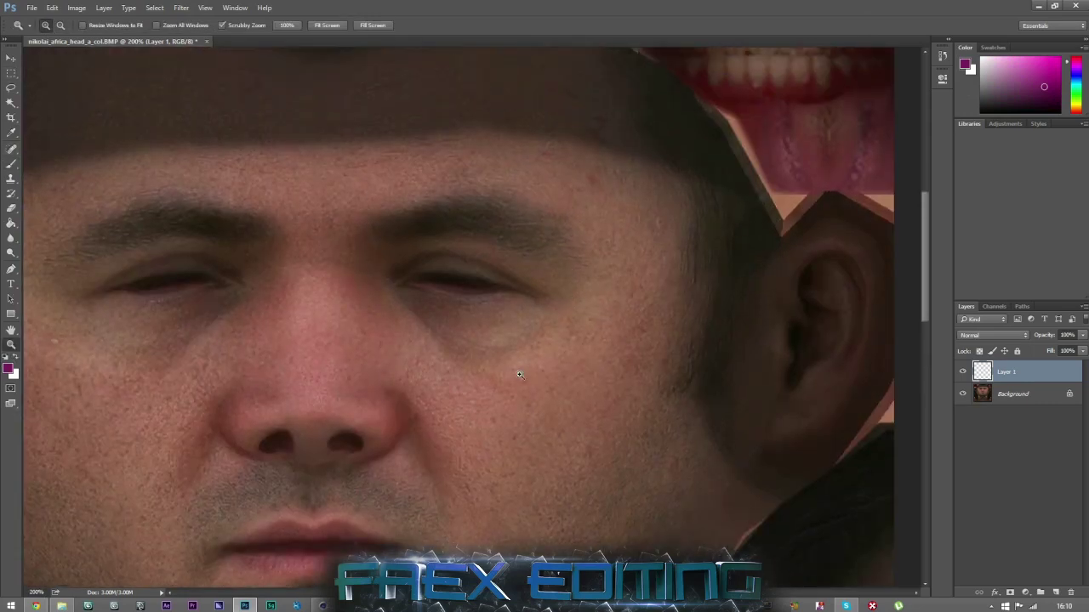
pyautogui.click(11, 163)
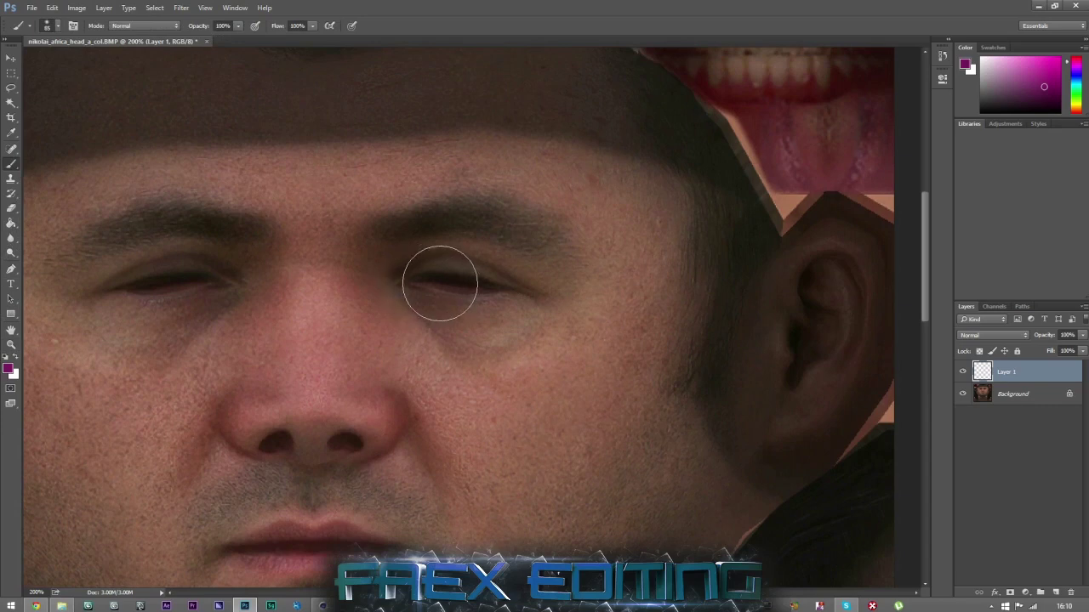
pyautogui.moveTo(411, 277)
pyautogui.mouseDown()
pyautogui.moveTo(473, 271)
pyautogui.moveTo(442, 297)
pyautogui.moveTo(512, 292)
pyautogui.moveTo(428, 292)
pyautogui.moveTo(455, 243)
pyautogui.moveTo(474, 315)
pyautogui.moveTo(462, 333)
pyautogui.moveTo(479, 323)
pyautogui.moveTo(476, 336)
pyautogui.mouseUp()
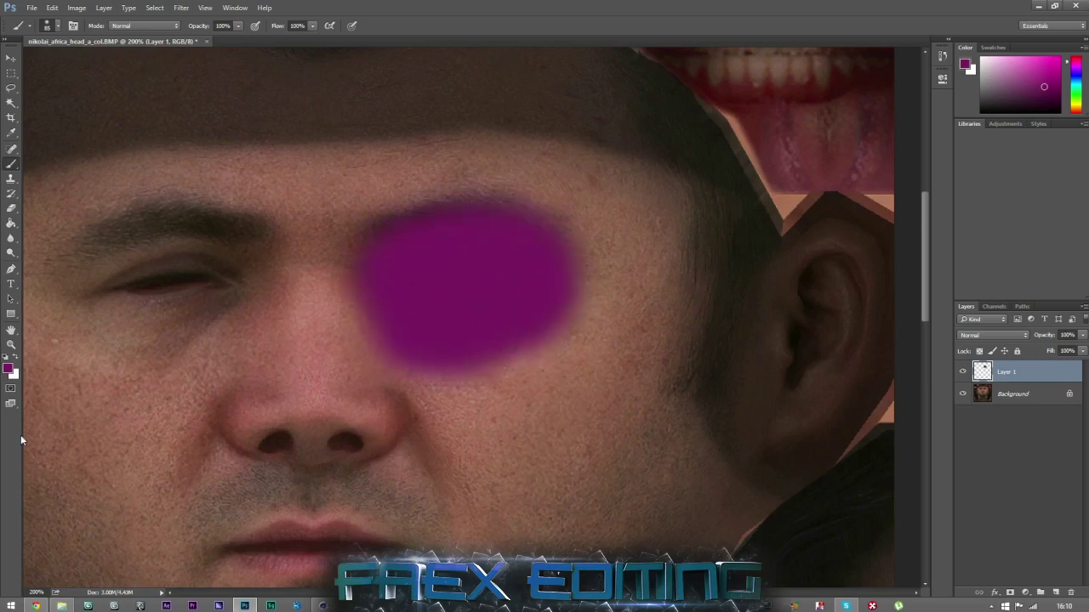
# Set the foreground colour to crimson aa1341 and paint a ring around the purple eye patch.
pyautogui.click(7, 370)
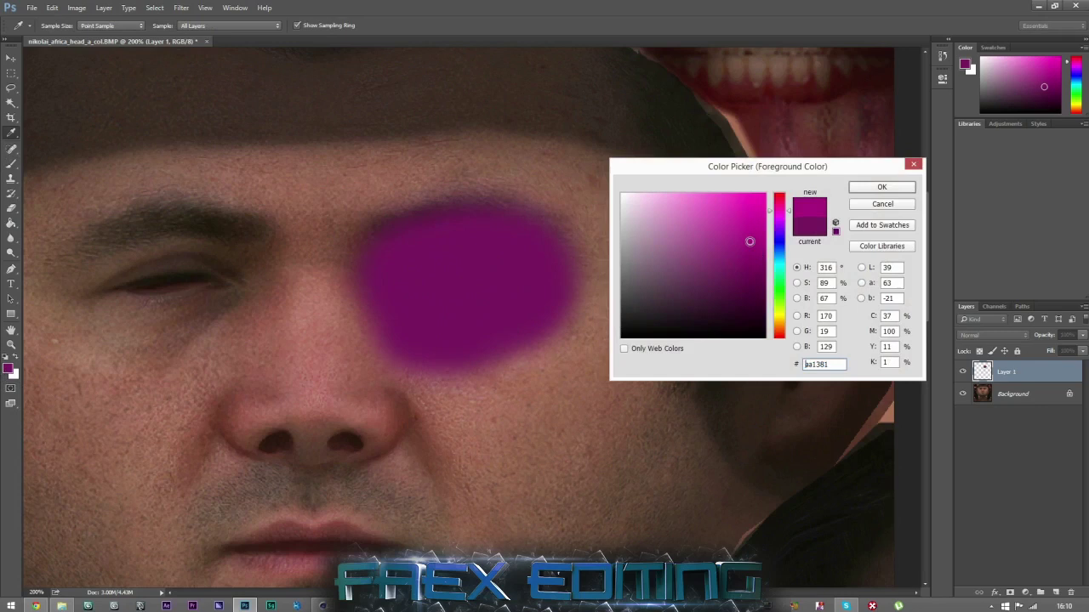
pyautogui.moveTo(776, 213); pyautogui.dragTo(778, 207)
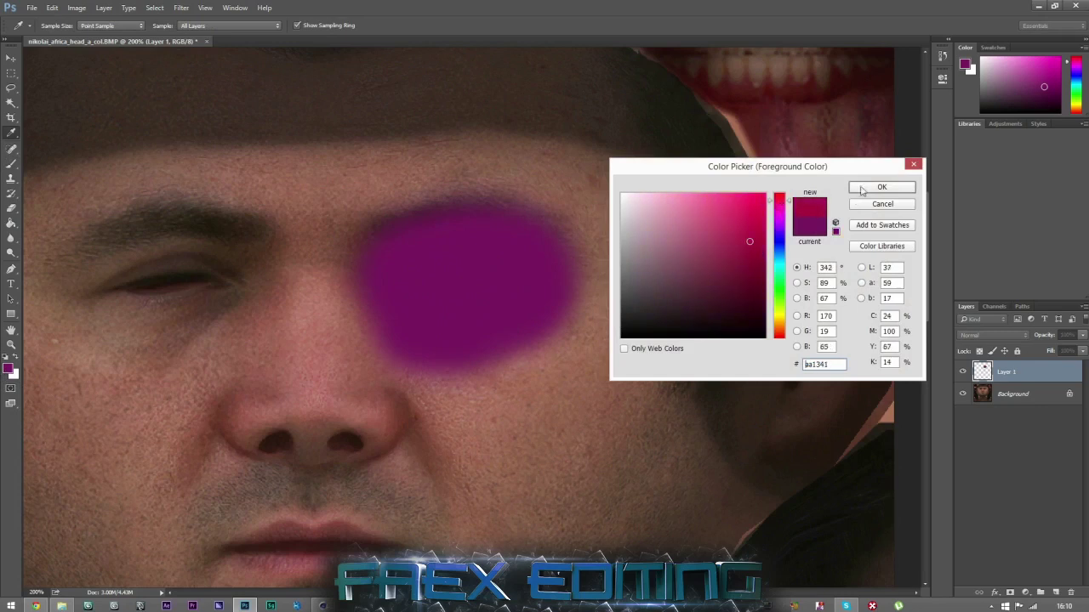
pyautogui.click(862, 189)
pyautogui.moveTo(369, 244)
pyautogui.mouseDown()
pyautogui.moveTo(476, 207)
pyautogui.moveTo(539, 369)
pyautogui.moveTo(318, 342)
pyautogui.moveTo(345, 287)
pyautogui.moveTo(457, 403)
pyautogui.mouseUp()
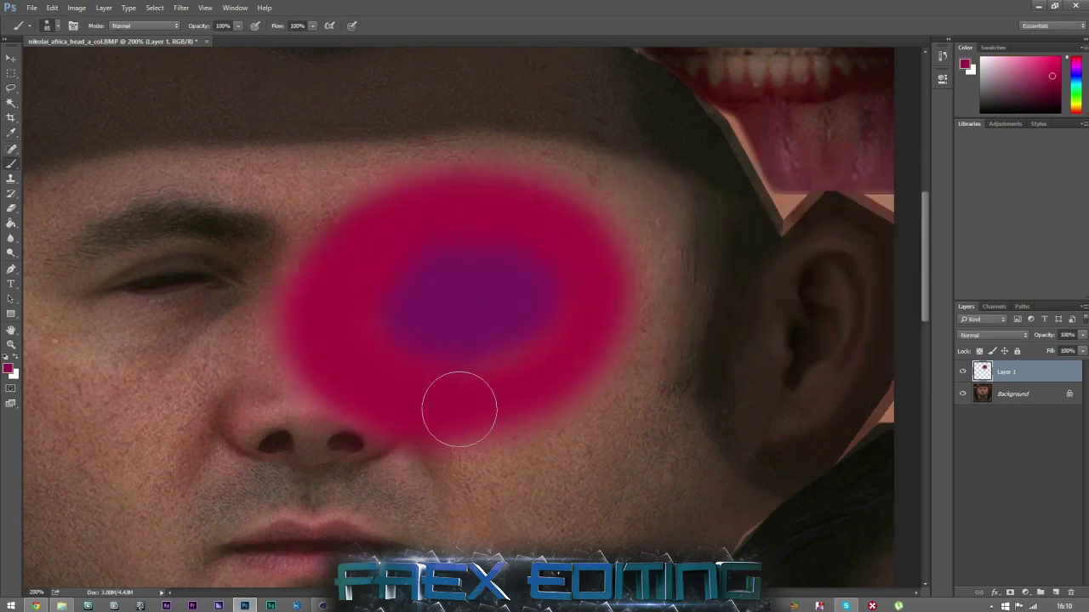
# Set the foreground colour to red ff0000 and paint a wider outer ring around the crimson one.
pyautogui.click(11, 371)
pyautogui.write('ff0000')
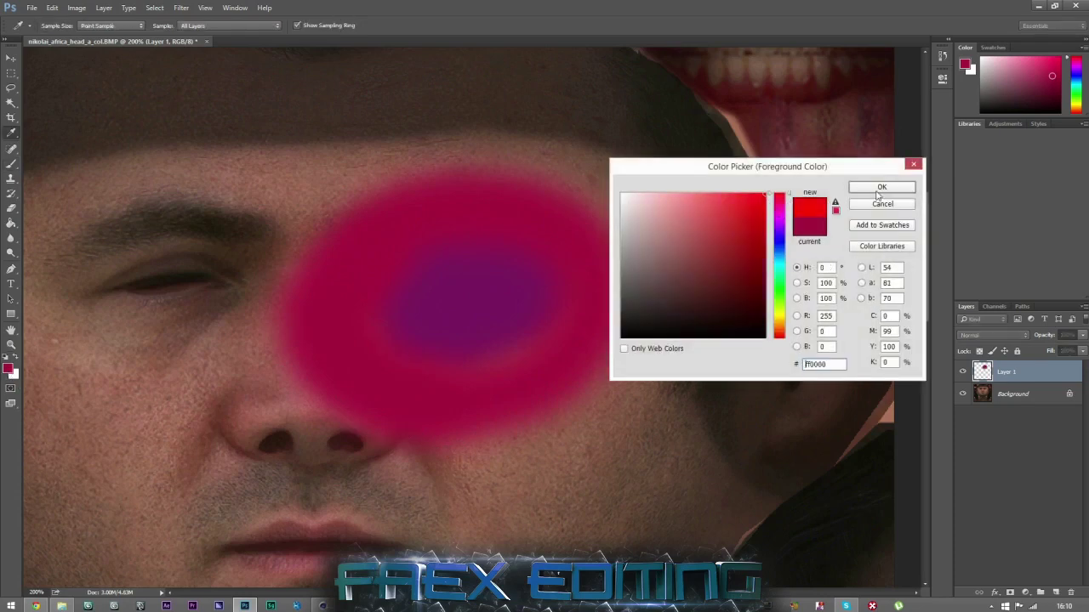
pyautogui.click(880, 188)
pyautogui.moveTo(352, 171)
pyautogui.mouseDown()
pyautogui.moveTo(564, 192)
pyautogui.moveTo(549, 431)
pyautogui.moveTo(232, 302)
pyautogui.moveTo(368, 186)
pyautogui.mouseUp()
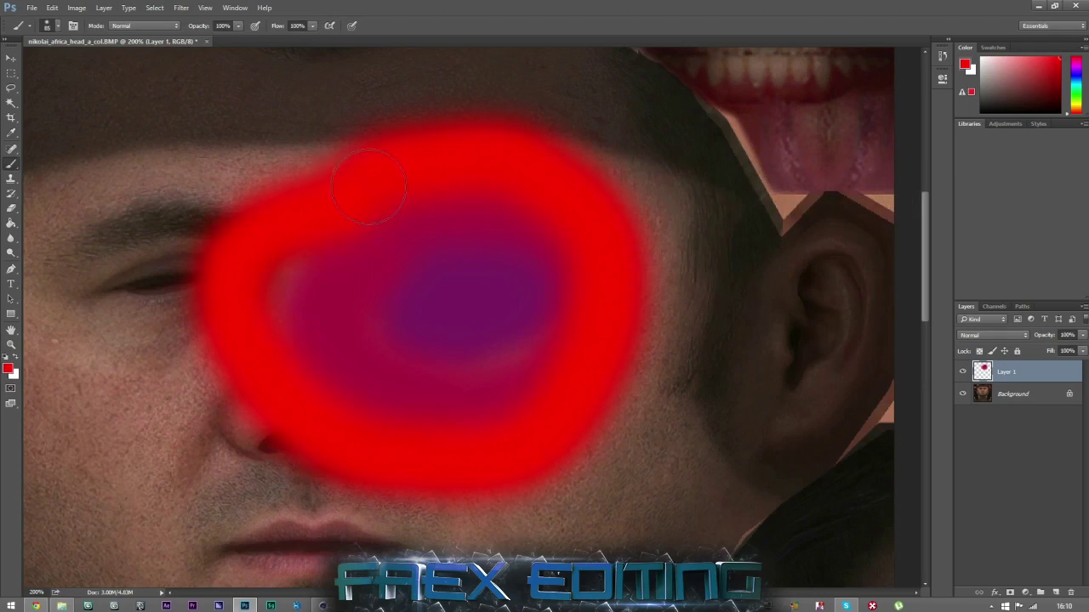
# Set the foreground colour to dark violet 4b0c68 and the brush size to 40 px, and paint a short horizontal stroke across the patch's centre.
pyautogui.click(8, 371)
pyautogui.click(787, 224)
pyautogui.moveTo(715, 300); pyautogui.dragTo(748, 279)
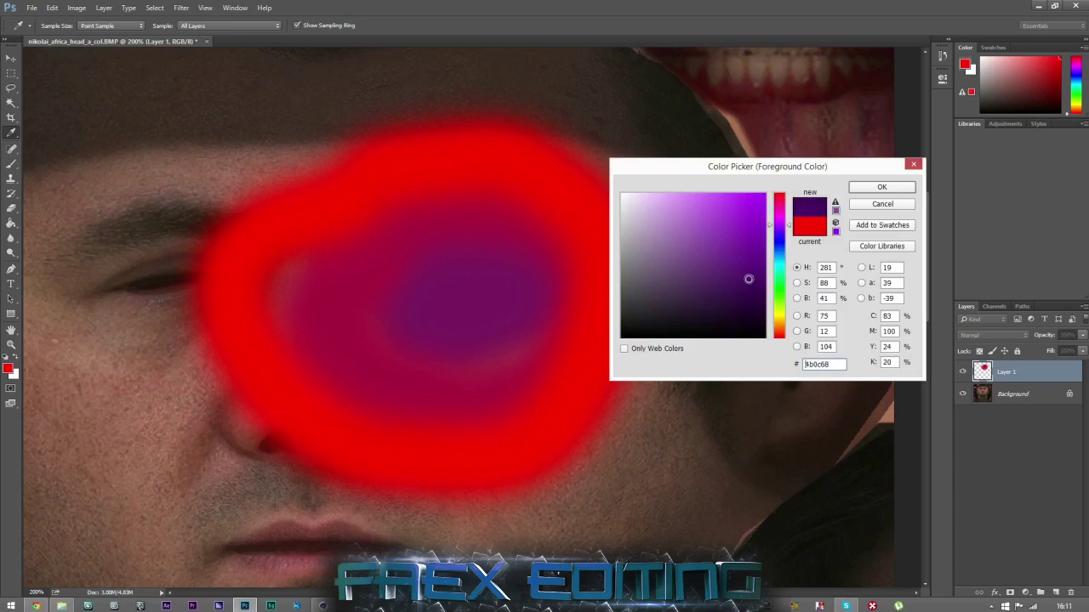
pyautogui.click(876, 191)
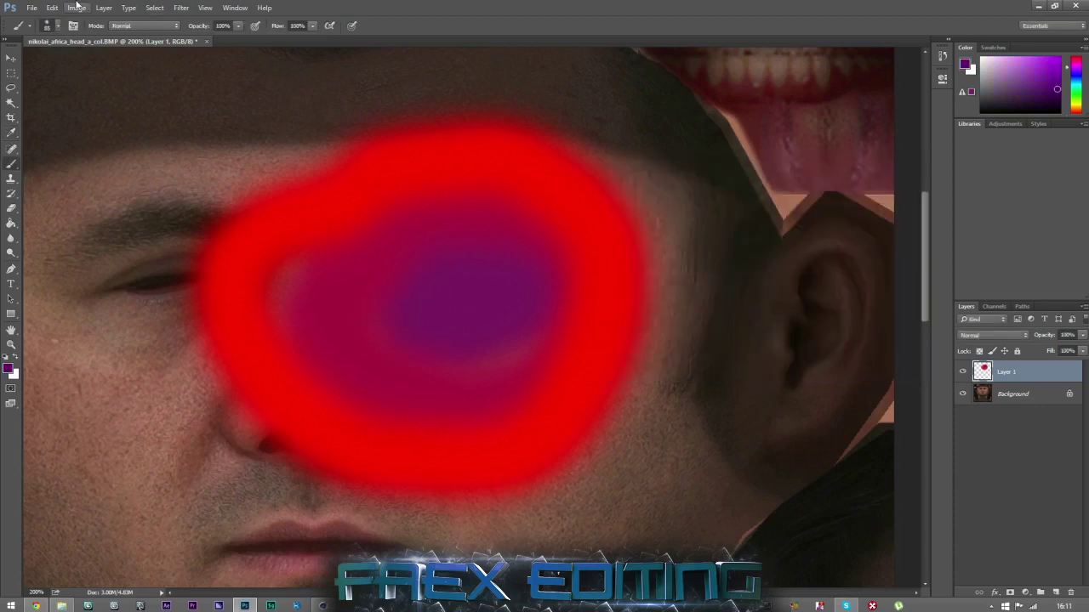
pyautogui.click(56, 27)
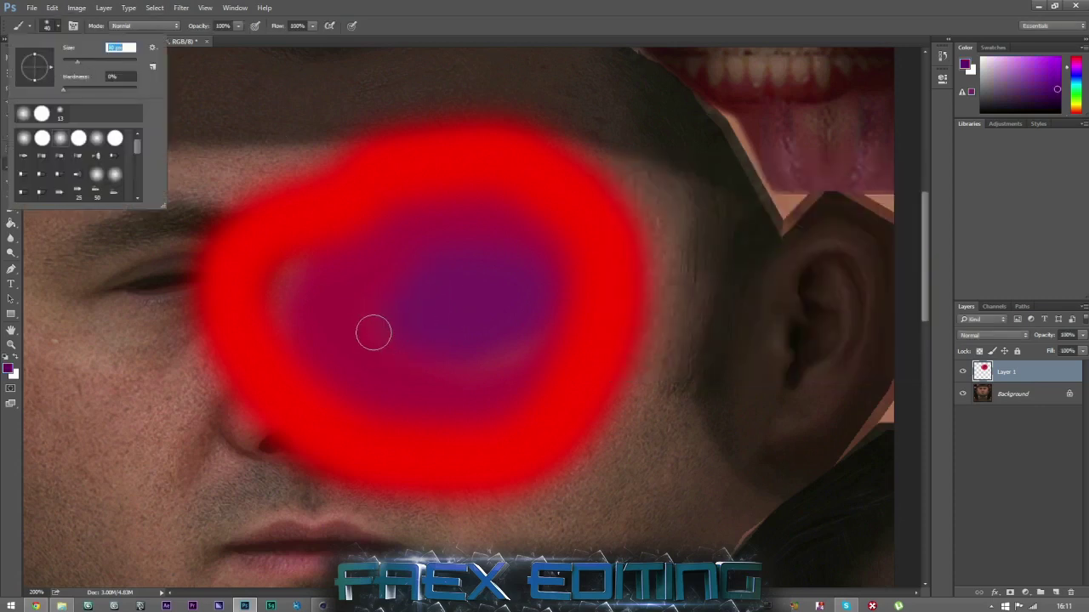
pyautogui.moveTo(413, 307)
pyautogui.mouseDown()
pyautogui.moveTo(476, 302)
pyautogui.moveTo(415, 314)
pyautogui.mouseUp()
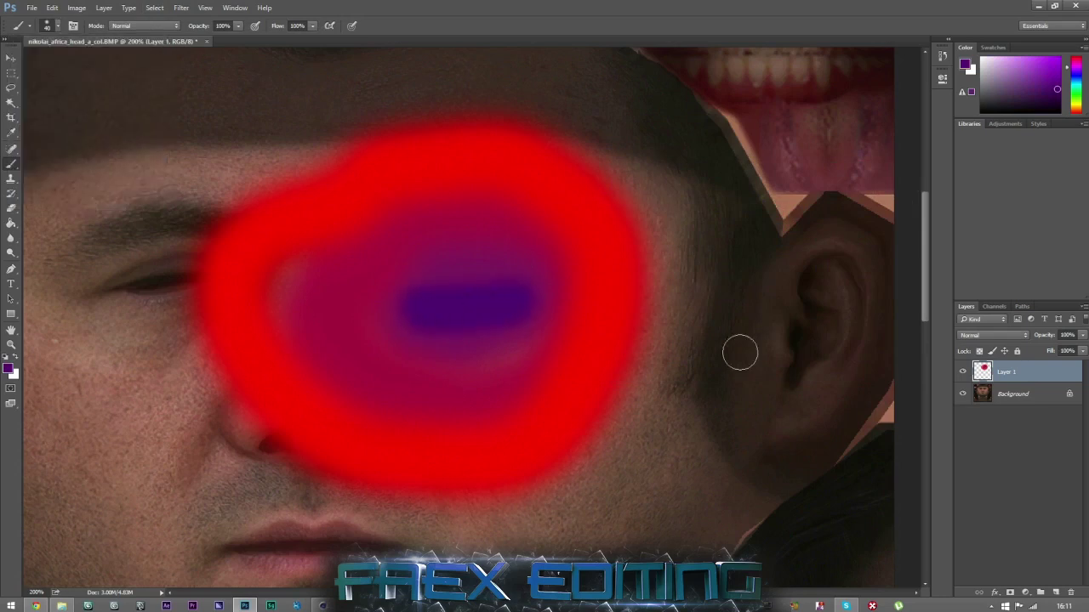
# Preview the blend modes on Layer 1 one after another, from Dissolve through Luminosity and back to Normal.
pyautogui.click(1000, 336)
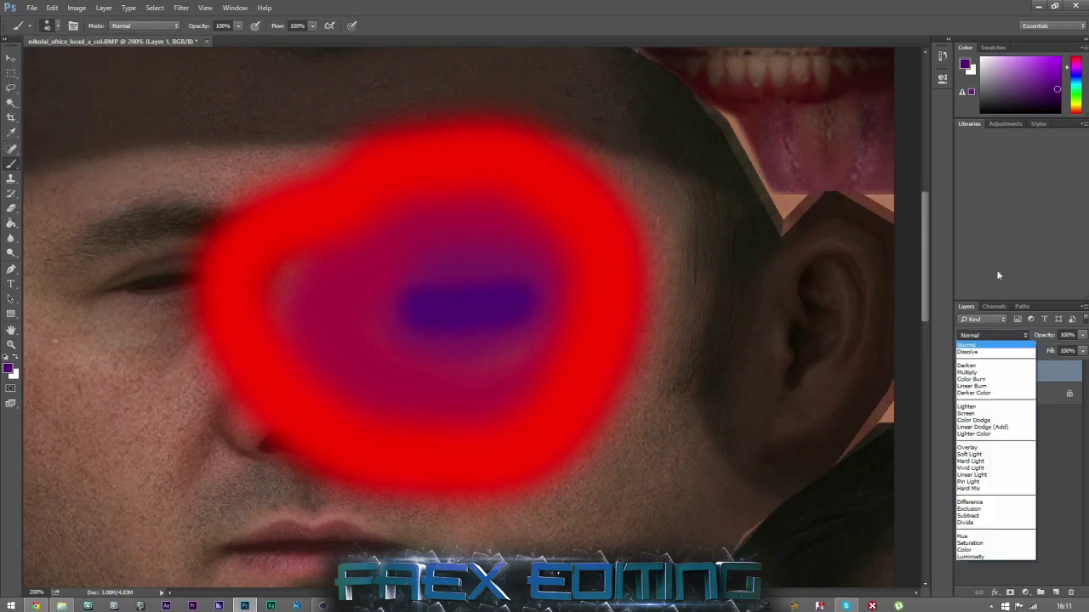
pyautogui.click(968, 350)
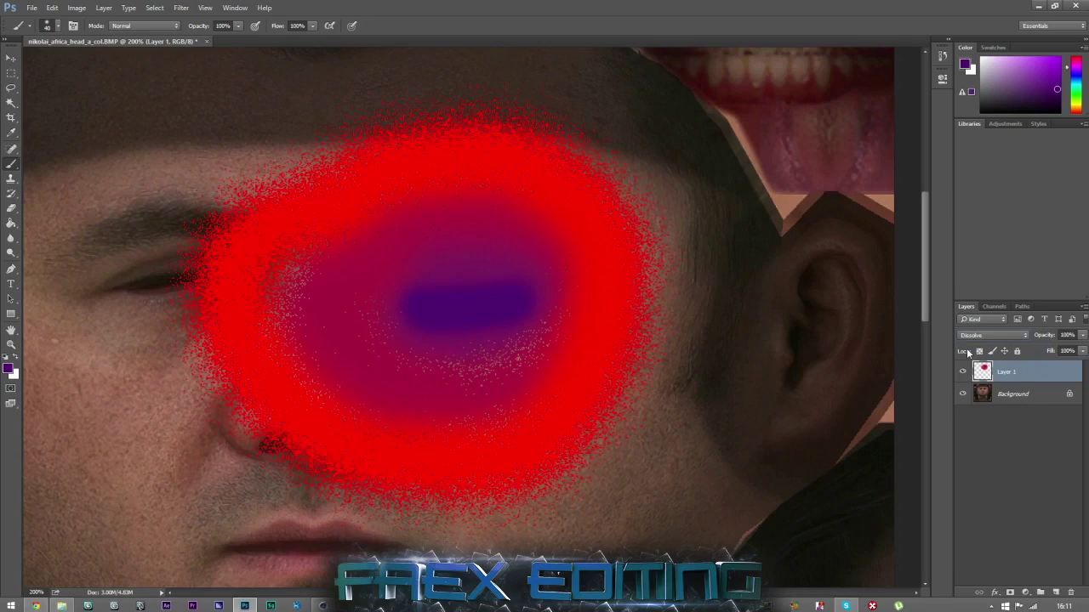
pyautogui.press('Down')
pyautogui.press('Down')
pyautogui.press('Down')
pyautogui.press('Down')
pyautogui.press('Down')
pyautogui.press('Down')
pyautogui.press('Down')
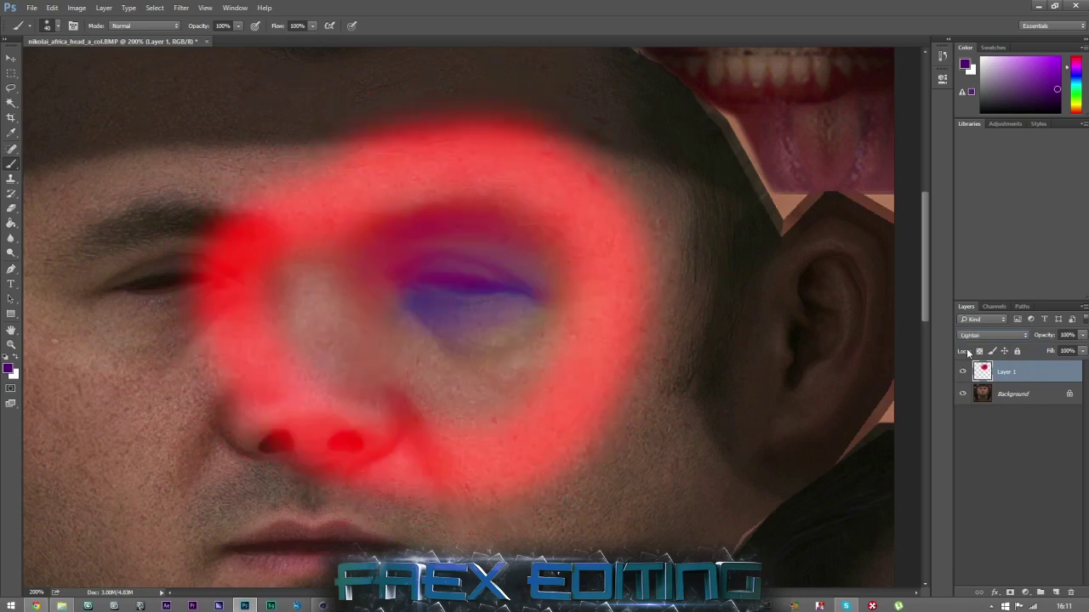
pyautogui.press('Down')
pyautogui.press('Down')
pyautogui.press('Down')
pyautogui.press('Down')
pyautogui.press('Down')
pyautogui.press('Down')
pyautogui.press('Down')
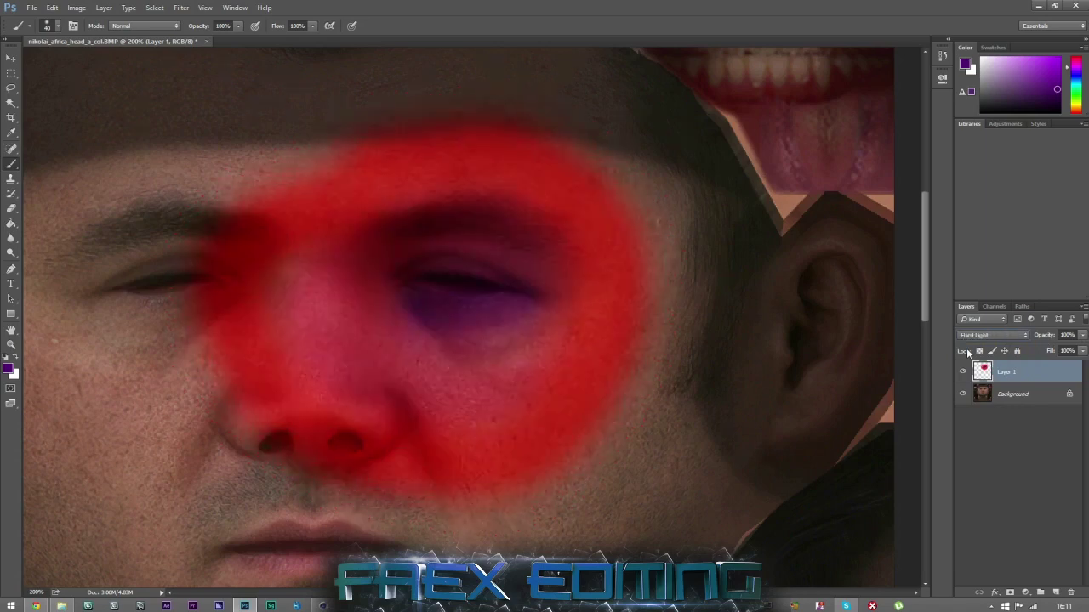
pyautogui.press('Down')
pyautogui.press('Down')
pyautogui.press('Down')
pyautogui.press('Down')
pyautogui.press('Down')
pyautogui.press('Down')
pyautogui.press('Down')
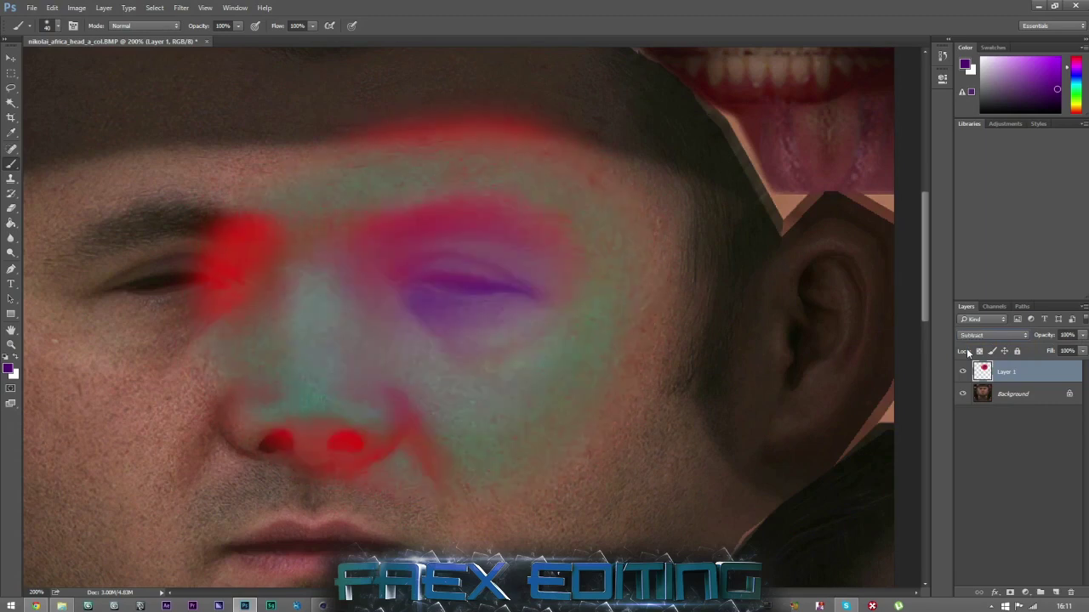
pyautogui.press('Down')
pyautogui.press('Down')
pyautogui.press('Down')
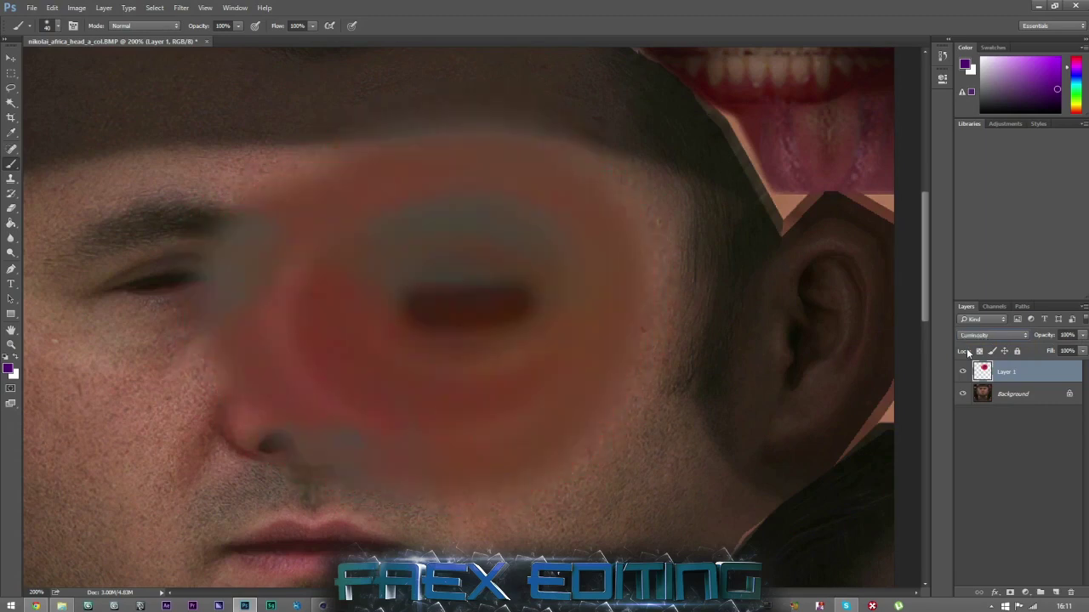
pyautogui.press('Up')
pyautogui.press('Up')
pyautogui.press('Up')
pyautogui.press('Up')
pyautogui.press('Up')
pyautogui.press('Up')
pyautogui.press('Up')
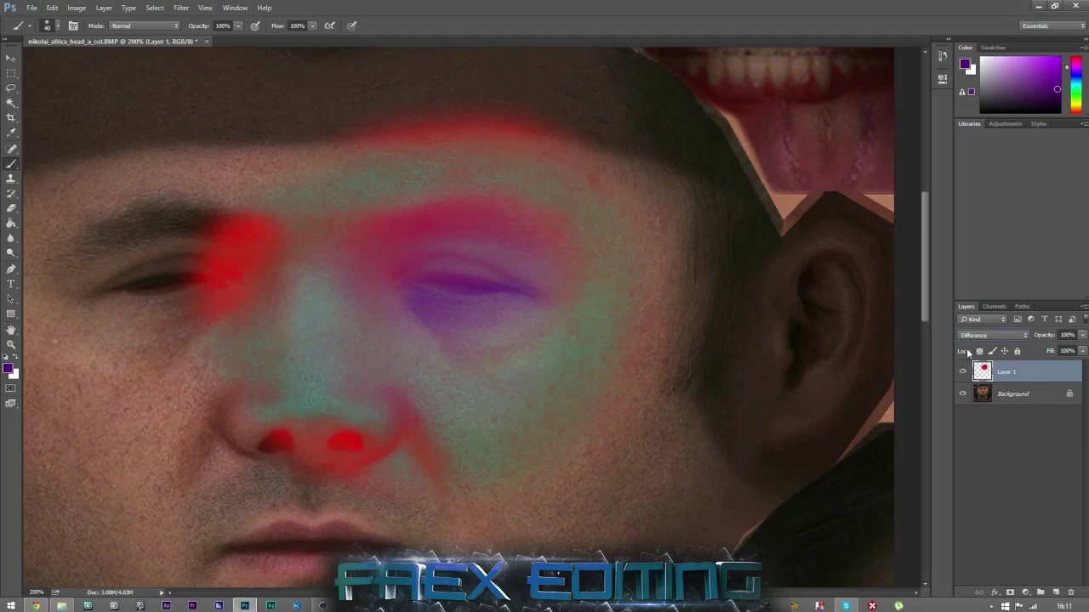
pyautogui.press('Up')
pyautogui.press('Up')
pyautogui.press('Up')
pyautogui.press('Up')
pyautogui.press('Up')
pyautogui.press('Up')
pyautogui.press('Up')
pyautogui.press('Up')
pyautogui.press('Up')
pyautogui.press('Up')
pyautogui.press('Up')
pyautogui.press('Up')
pyautogui.press('Up')
pyautogui.press('Up')
pyautogui.press('Up')
pyautogui.press('Up')
pyautogui.press('Up')
pyautogui.press('Up')
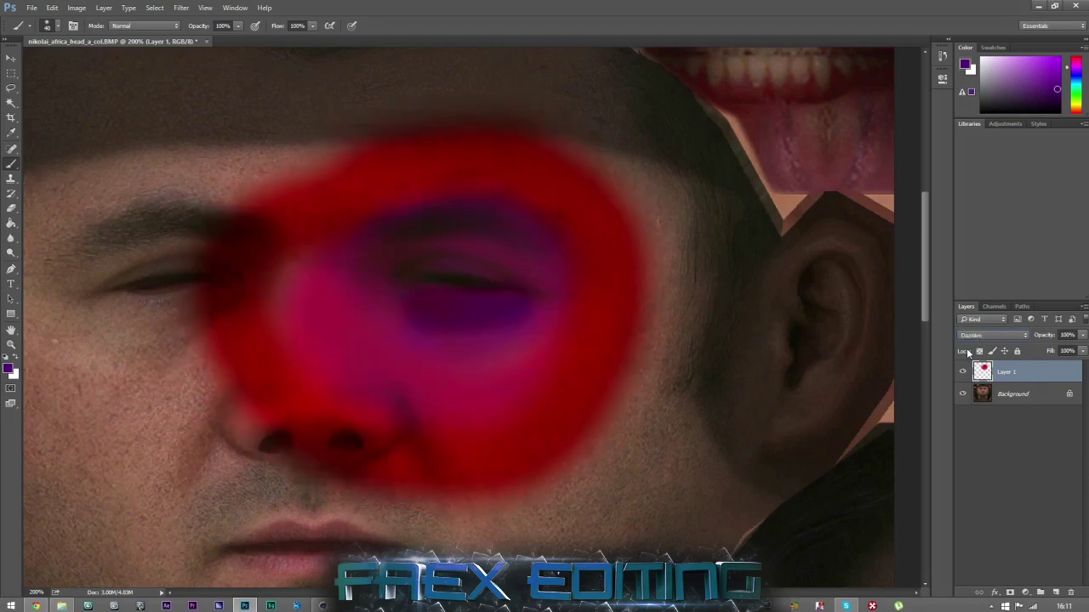
pyautogui.press('Up')
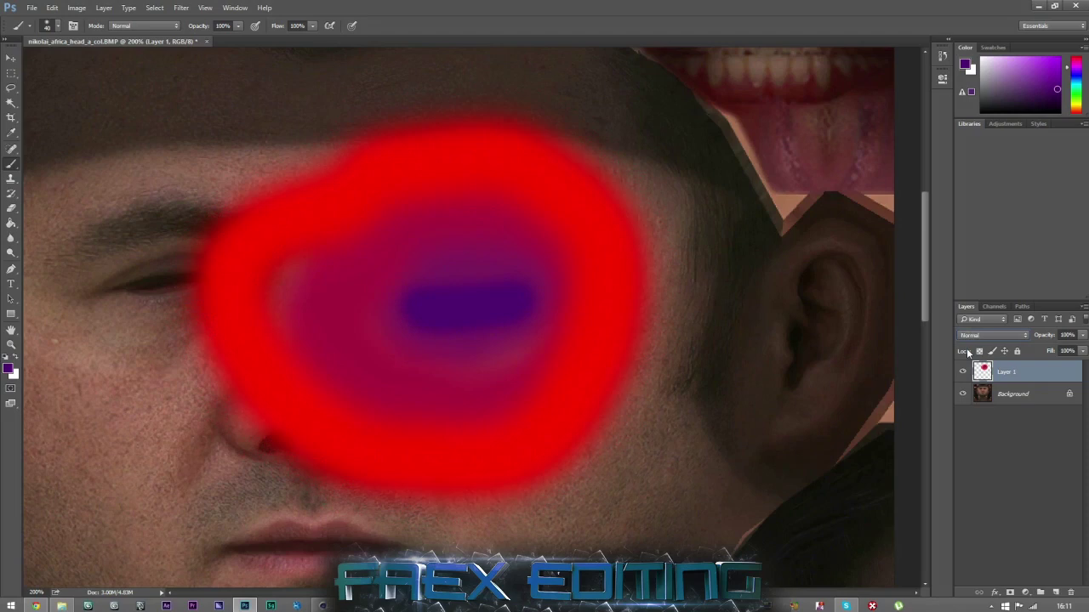
# Set Layer 1's blend mode to Multiply after comparing it with the neighbouring darkening modes.
pyautogui.press('Down')
pyautogui.press('Down')
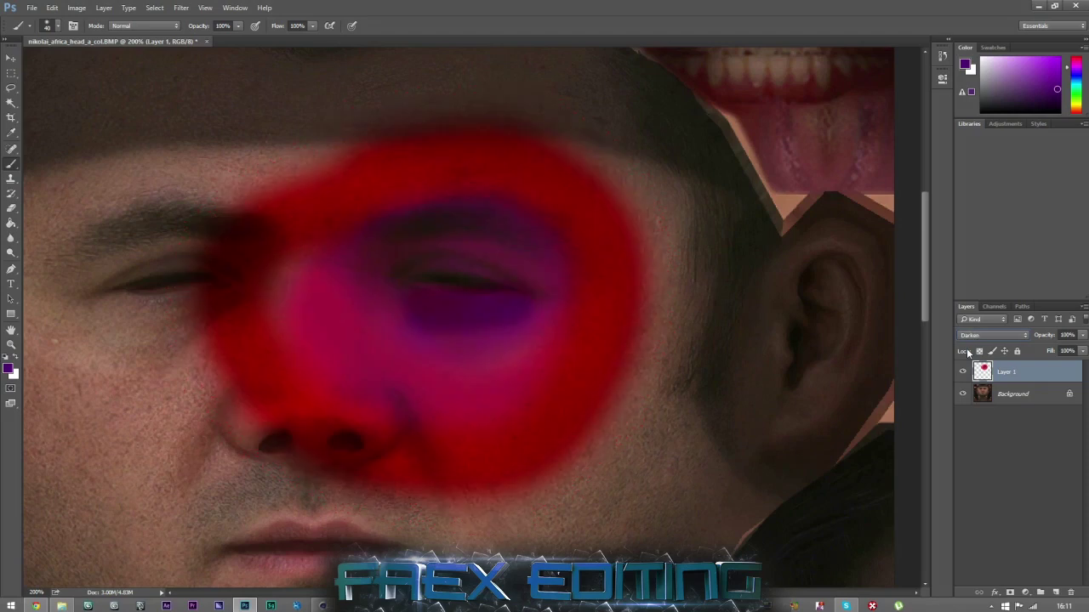
pyautogui.press('Down')
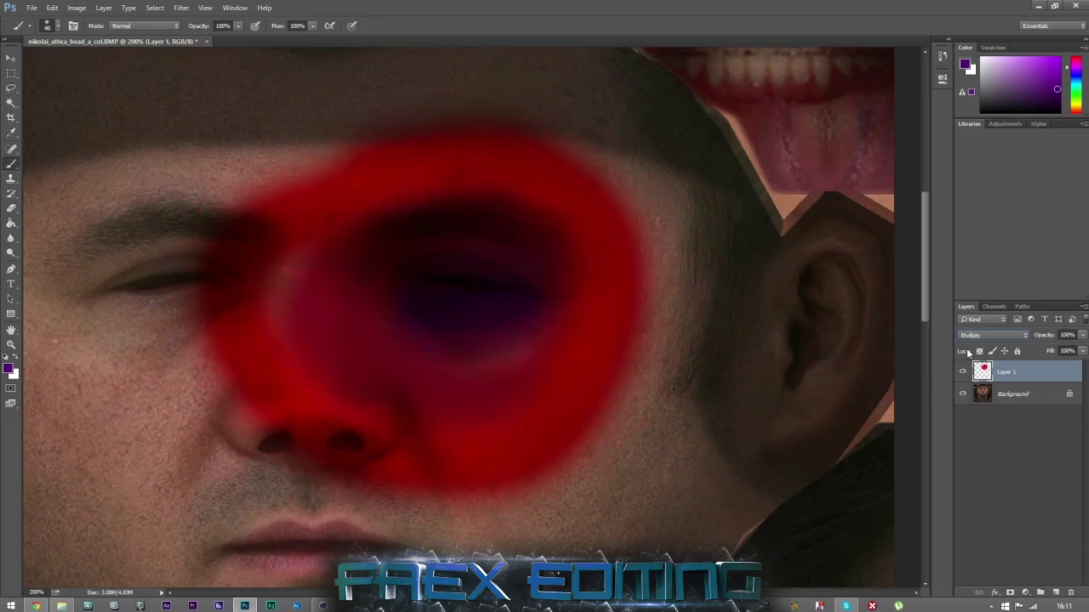
pyautogui.press('Down')
pyautogui.press('Up')
pyautogui.press('Up')
pyautogui.press('Down')
pyautogui.press('Down')
pyautogui.press('Up')
pyautogui.press('Up')
pyautogui.press('Up')
# Set the Eraser size to 111 px and soften the outer red ring on Layer 1 around the nose, cheek and brow.
pyautogui.click(15, 358)
pyautogui.click(12, 347)
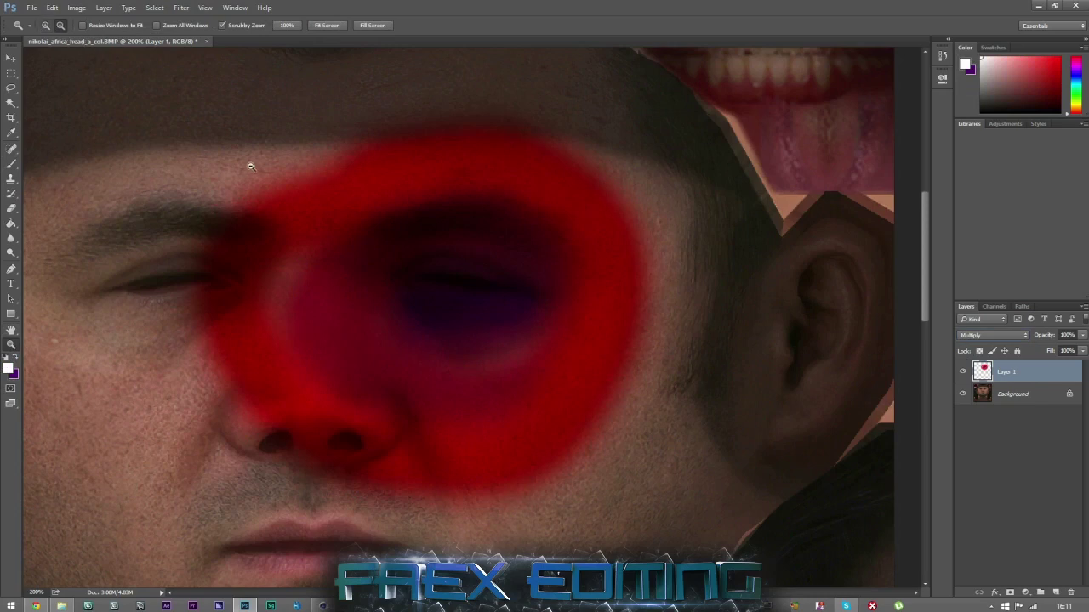
pyautogui.keyDown('alt'); pyautogui.click(250, 166); pyautogui.keyUp('alt')
pyautogui.click(12, 210)
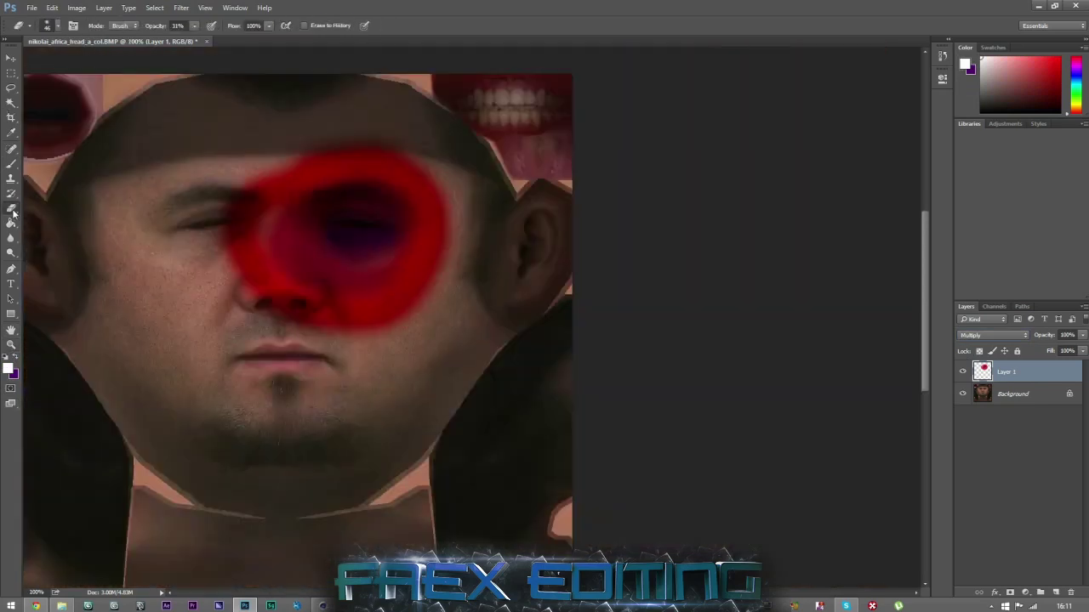
pyautogui.click(58, 26)
pyautogui.moveTo(98, 61); pyautogui.dragTo(102, 60)
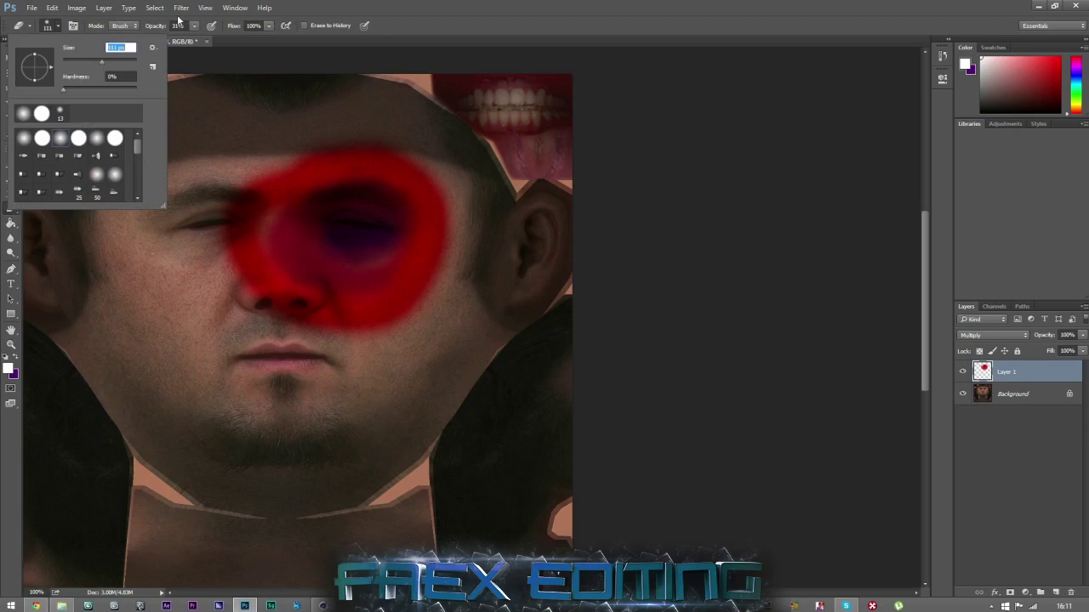
pyautogui.click(415, 4)
pyautogui.moveTo(255, 288)
pyautogui.mouseDown()
pyautogui.moveTo(342, 317)
pyautogui.moveTo(302, 314)
pyautogui.mouseUp()
pyautogui.moveTo(371, 367)
pyautogui.mouseDown()
pyautogui.moveTo(425, 369)
pyautogui.moveTo(396, 316)
pyautogui.moveTo(438, 292)
pyautogui.moveTo(462, 161)
pyautogui.moveTo(428, 179)
pyautogui.moveTo(287, 119)
pyautogui.moveTo(317, 154)
pyautogui.moveTo(233, 182)
pyautogui.moveTo(231, 236)
pyautogui.moveTo(258, 222)
pyautogui.moveTo(319, 293)
pyautogui.moveTo(304, 212)
pyautogui.moveTo(420, 255)
pyautogui.moveTo(396, 321)
pyautogui.moveTo(366, 349)
pyautogui.moveTo(409, 314)
pyautogui.moveTo(464, 230)
pyautogui.moveTo(261, 136)
pyautogui.moveTo(208, 202)
pyautogui.moveTo(296, 377)
pyautogui.moveTo(452, 299)
pyautogui.moveTo(362, 245)
pyautogui.moveTo(388, 320)
pyautogui.moveTo(436, 212)
pyautogui.mouseUp()
# Try painting a dark violet patch under the bruised eye on Layer 1 and softening its outer end with the Eraser.
pyautogui.click(11, 163)
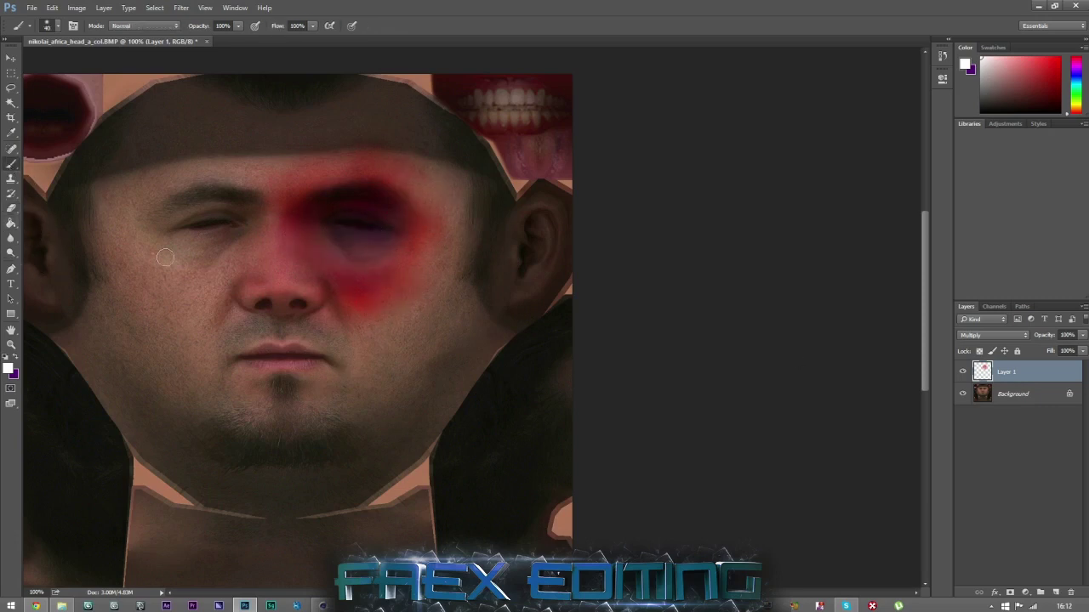
pyautogui.click(16, 358)
pyautogui.moveTo(315, 241)
pyautogui.mouseDown()
pyautogui.moveTo(401, 253)
pyautogui.moveTo(323, 272)
pyautogui.moveTo(406, 243)
pyautogui.moveTo(316, 256)
pyautogui.moveTo(388, 255)
pyautogui.mouseUp()
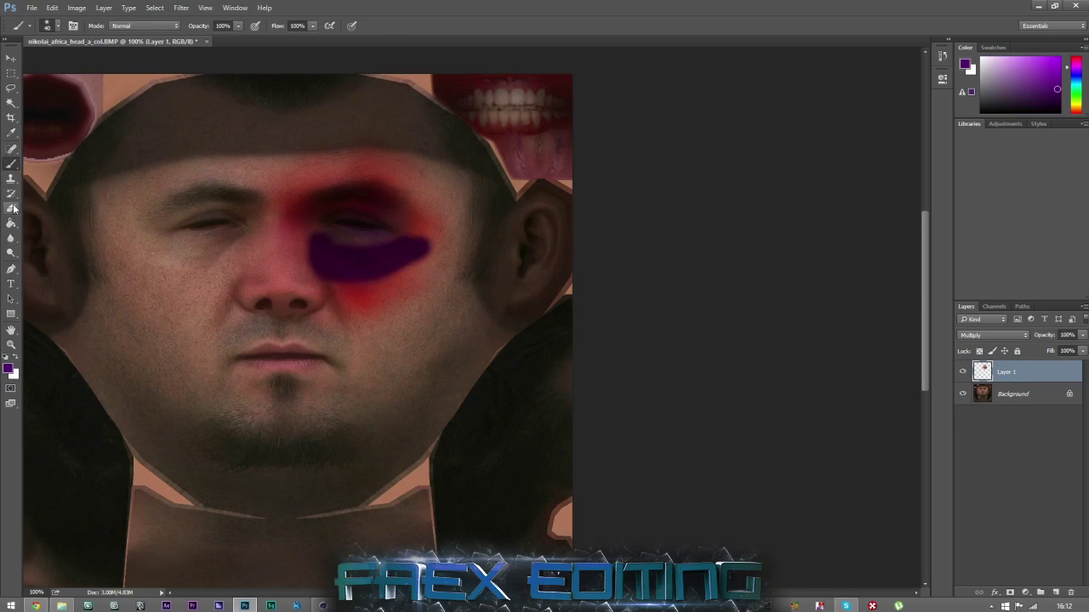
pyautogui.click(11, 208)
pyautogui.moveTo(445, 214); pyautogui.dragTo(408, 246)
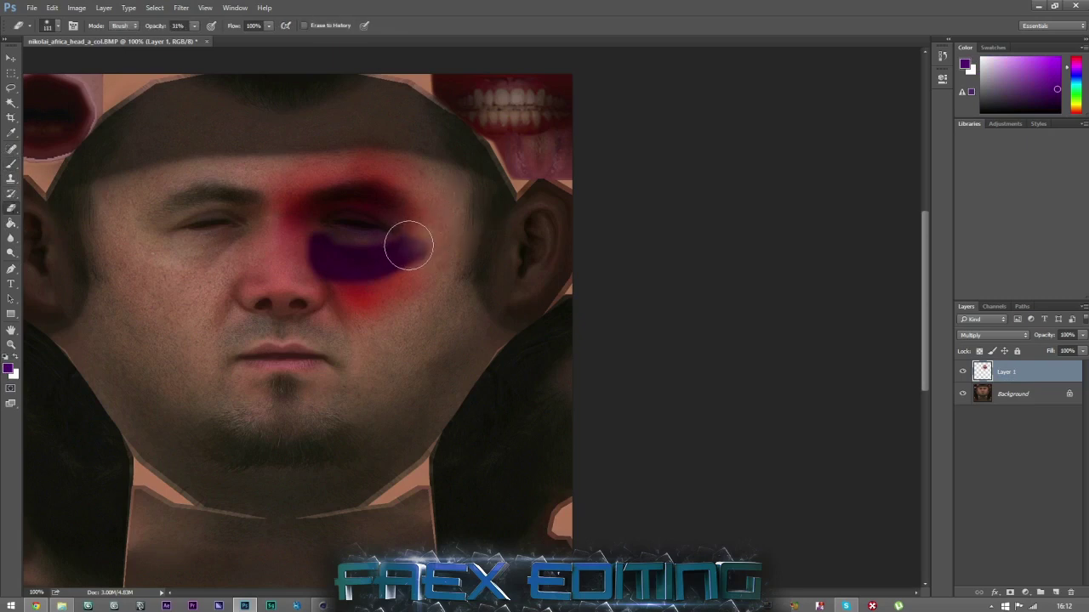
# Undo the violet under-eye painting and its erasing on Layer 1.
pyautogui.hotkey('ctrl', 'alt', 'z')
pyautogui.hotkey('ctrl', 'alt', 'z')
pyautogui.hotkey('ctrl', 'alt', 'z')
pyautogui.hotkey('ctrl', 'alt', 'z')
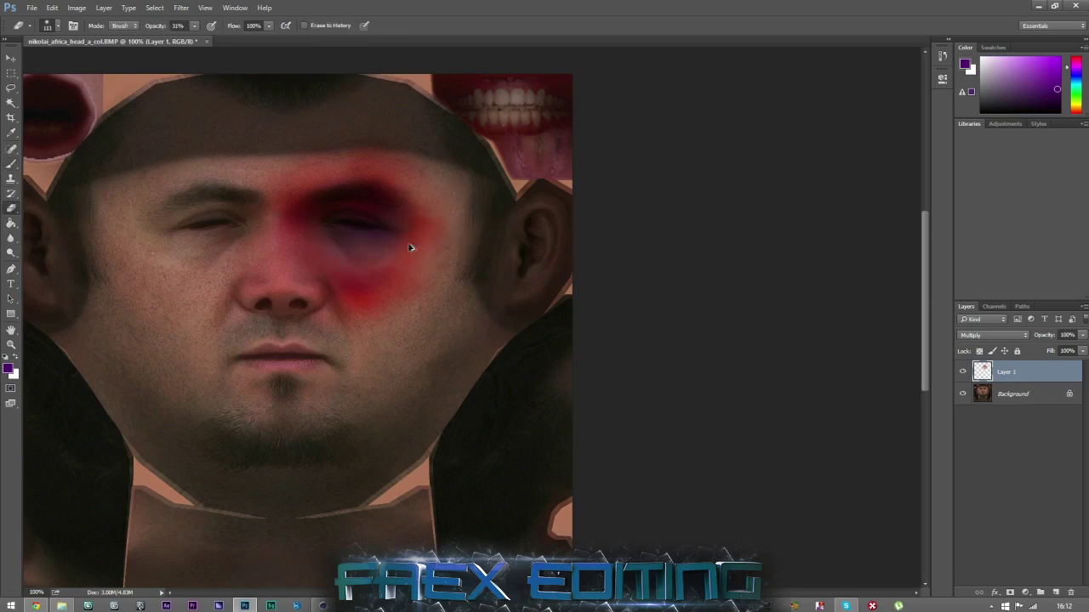
# Create a new layer above Layer 1 and paint a dark violet patch under the bruised eye with the Brush.
pyautogui.click(1053, 592)
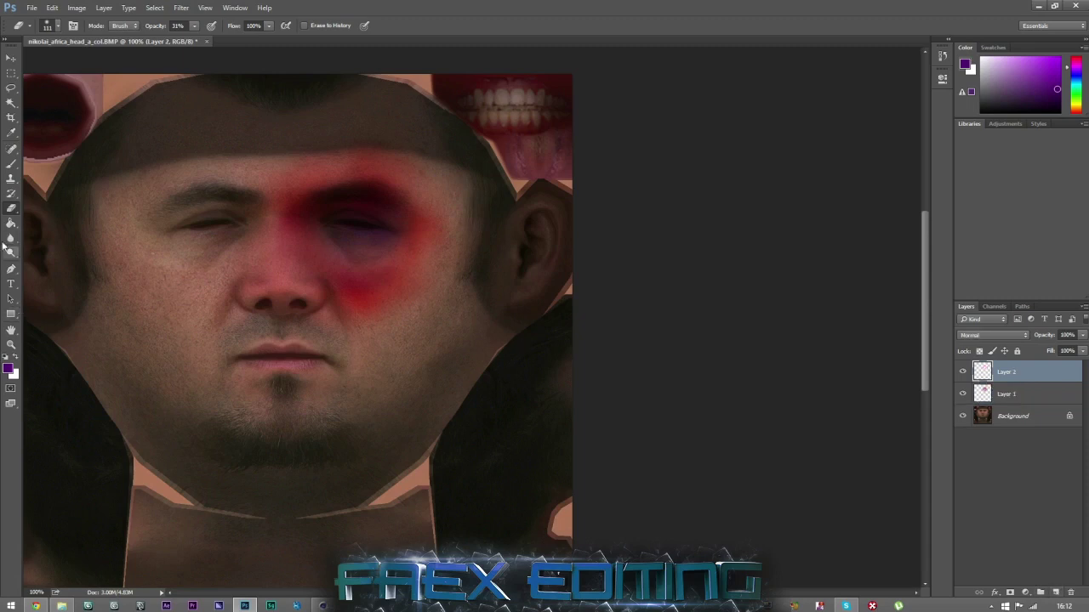
pyautogui.click(11, 163)
pyautogui.moveTo(343, 252)
pyautogui.mouseDown()
pyautogui.moveTo(314, 247)
pyautogui.moveTo(360, 258)
pyautogui.moveTo(370, 252)
pyautogui.moveTo(319, 240)
pyautogui.moveTo(358, 240)
pyautogui.mouseUp()
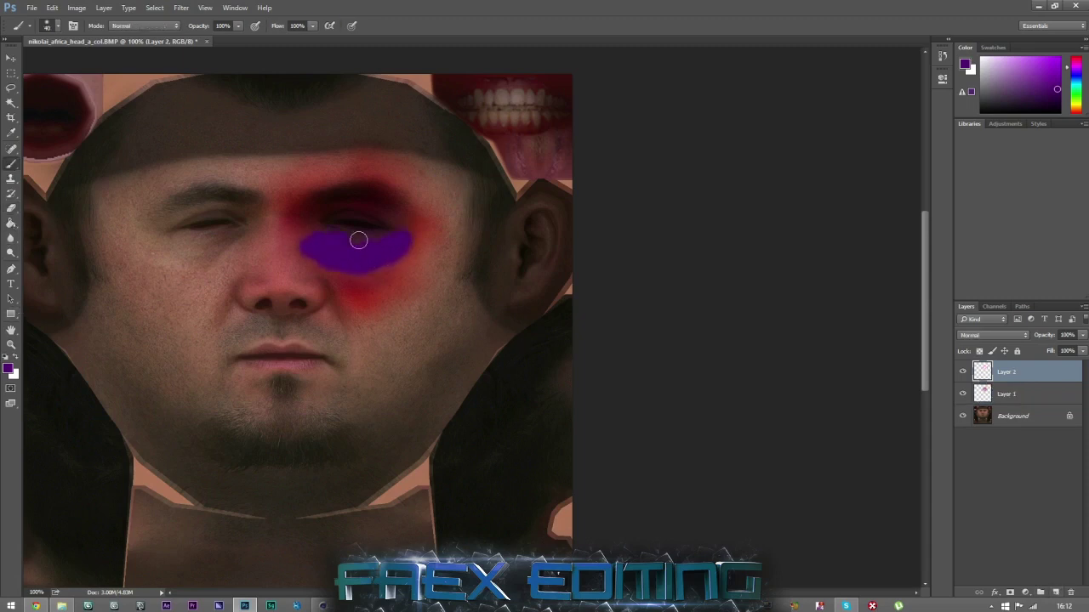
# Set Layer 2's blend mode to Darken and fade the violet patch into the skin with the Eraser.
pyautogui.click(992, 334)
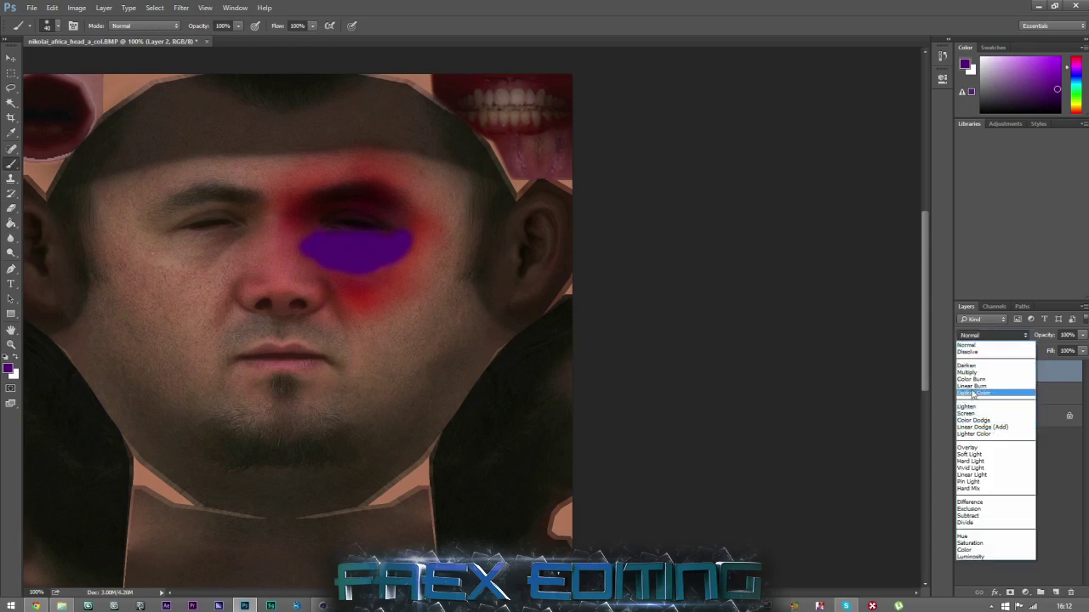
pyautogui.click(968, 366)
pyautogui.click(11, 209)
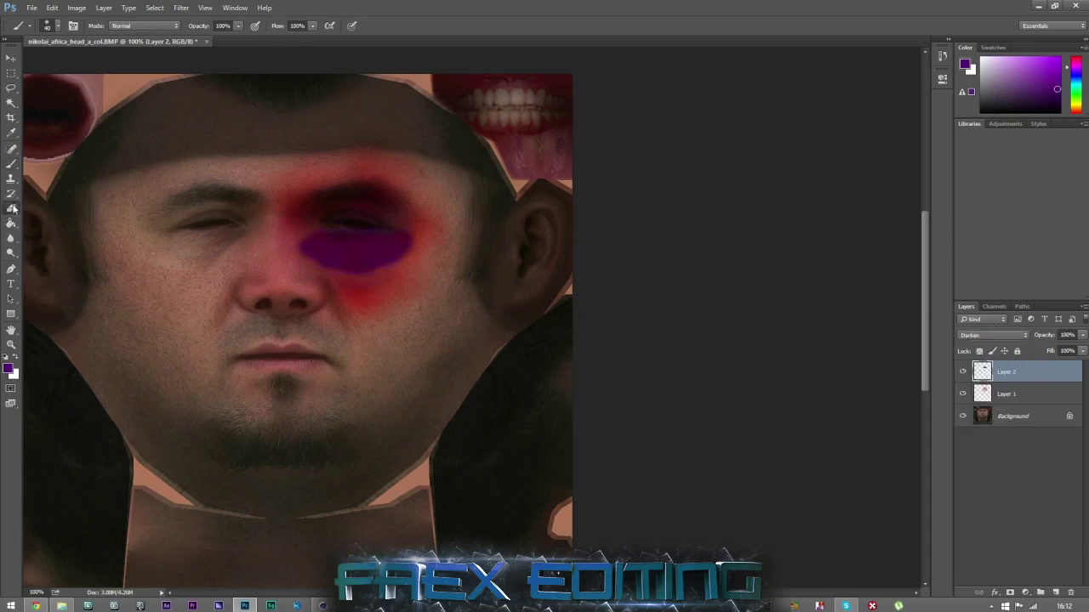
pyautogui.moveTo(289, 255)
pyautogui.mouseDown()
pyautogui.moveTo(302, 278)
pyautogui.moveTo(392, 302)
pyautogui.moveTo(425, 250)
pyautogui.moveTo(411, 216)
pyautogui.moveTo(393, 275)
pyautogui.moveTo(358, 294)
pyautogui.moveTo(348, 267)
pyautogui.moveTo(317, 274)
pyautogui.moveTo(289, 252)
pyautogui.moveTo(296, 195)
pyautogui.moveTo(352, 207)
pyautogui.moveTo(347, 219)
pyautogui.moveTo(418, 273)
pyautogui.moveTo(377, 301)
pyautogui.moveTo(401, 301)
pyautogui.moveTo(361, 290)
pyautogui.moveTo(388, 303)
pyautogui.moveTo(373, 255)
pyautogui.mouseUp()
pyautogui.click(14, 61)
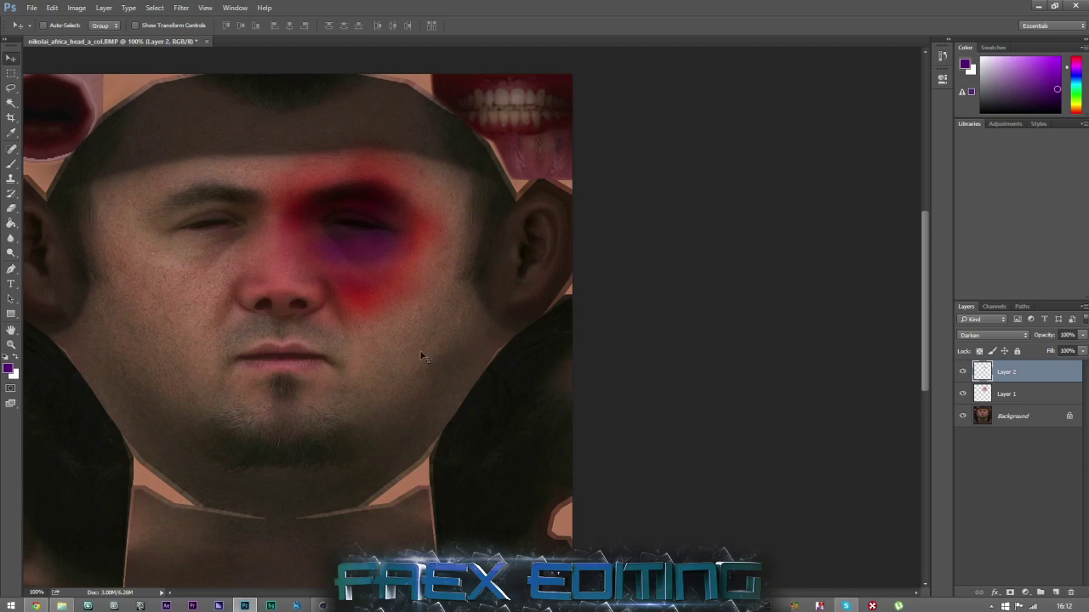
# Select Layer 1 and erase more of the red bruise edge on the cheek, around the temple and on the nose.
pyautogui.click(1004, 397)
pyautogui.click(11, 208)
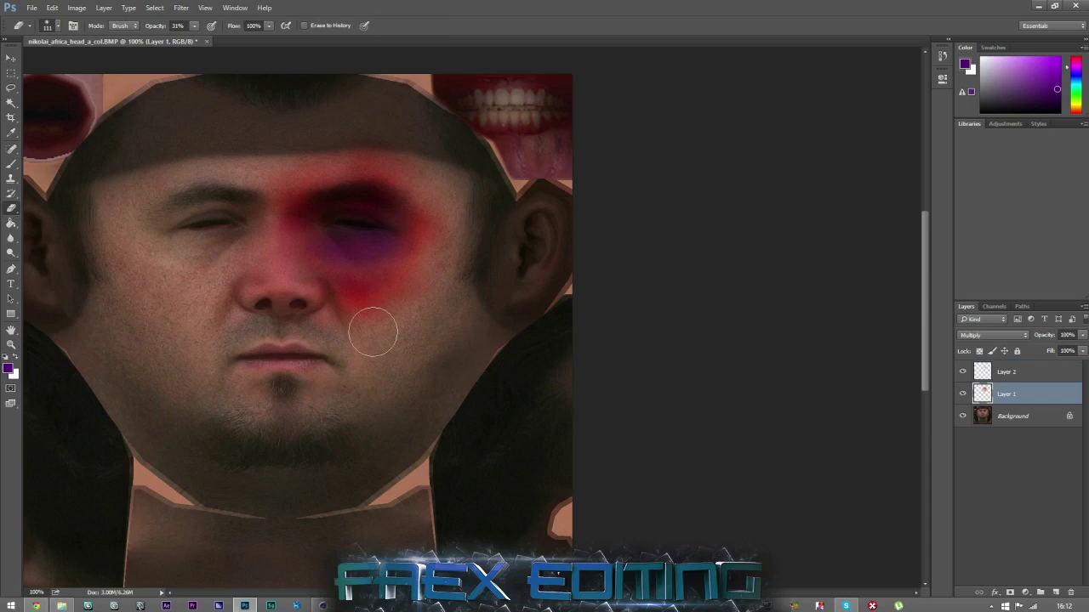
pyautogui.moveTo(365, 315)
pyautogui.mouseDown()
pyautogui.moveTo(377, 286)
pyautogui.moveTo(420, 301)
pyautogui.moveTo(450, 230)
pyautogui.moveTo(394, 154)
pyautogui.mouseUp()
pyautogui.click(285, 246)
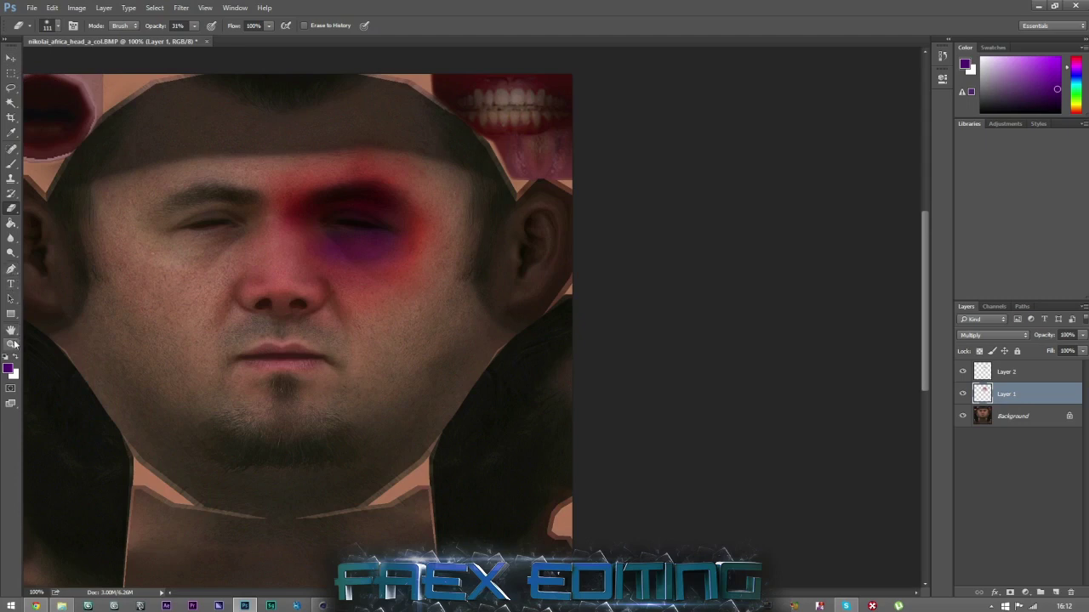
# Add a Pattern Overlay layer style to Layer 1 using the black-and-white wavy woven pattern.
pyautogui.click(12, 344)
pyautogui.click(276, 191)
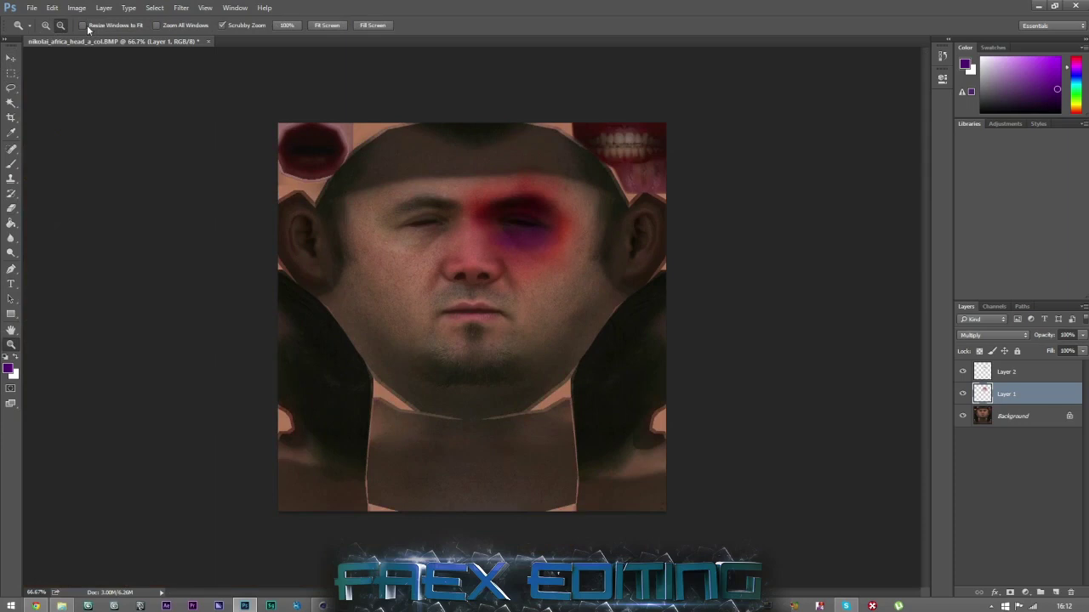
pyautogui.click(552, 209)
pyautogui.click(588, 214)
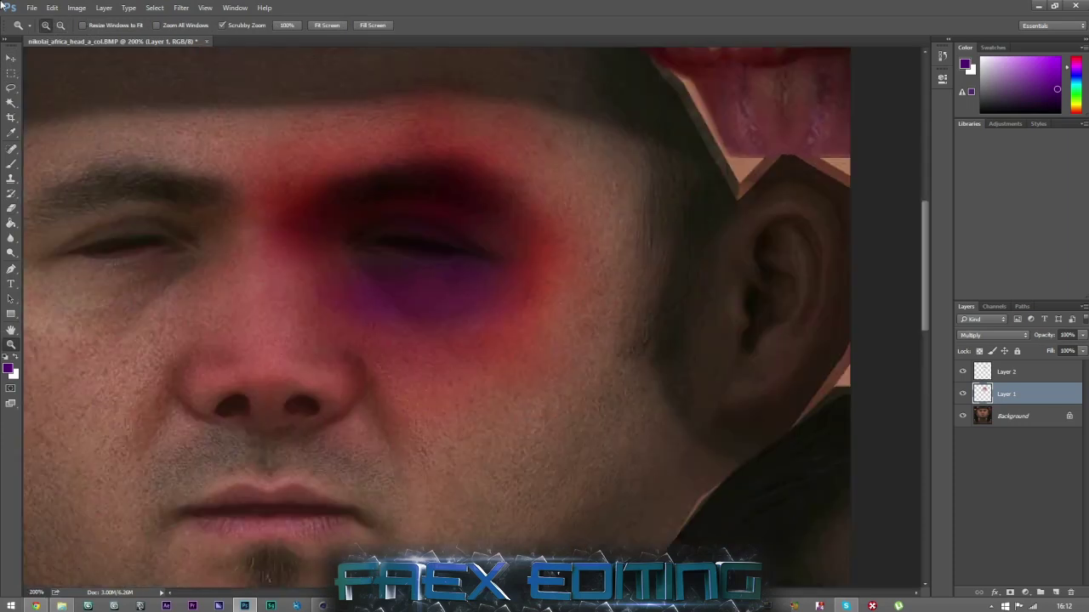
pyautogui.click(12, 58)
pyautogui.doubleClick(1054, 398)
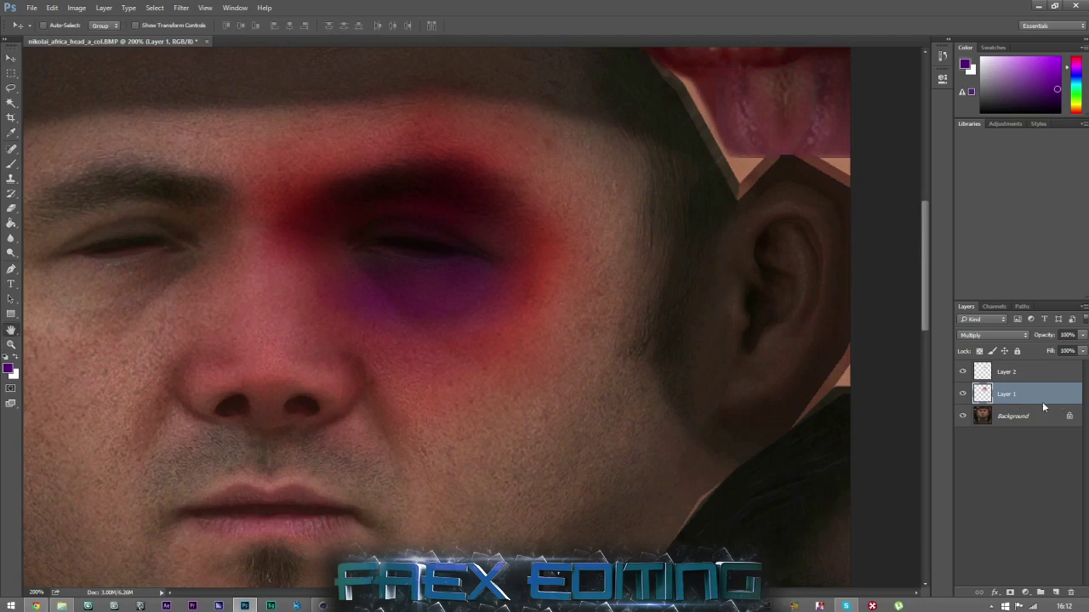
pyautogui.click(606, 303)
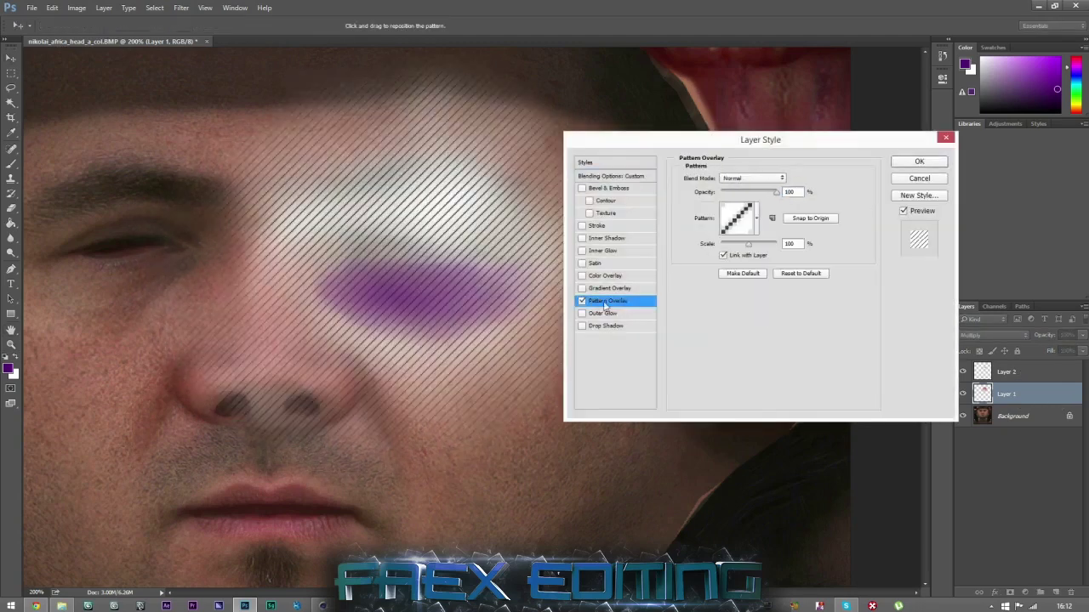
pyautogui.click(758, 220)
pyautogui.click(755, 274)
pyautogui.click(771, 273)
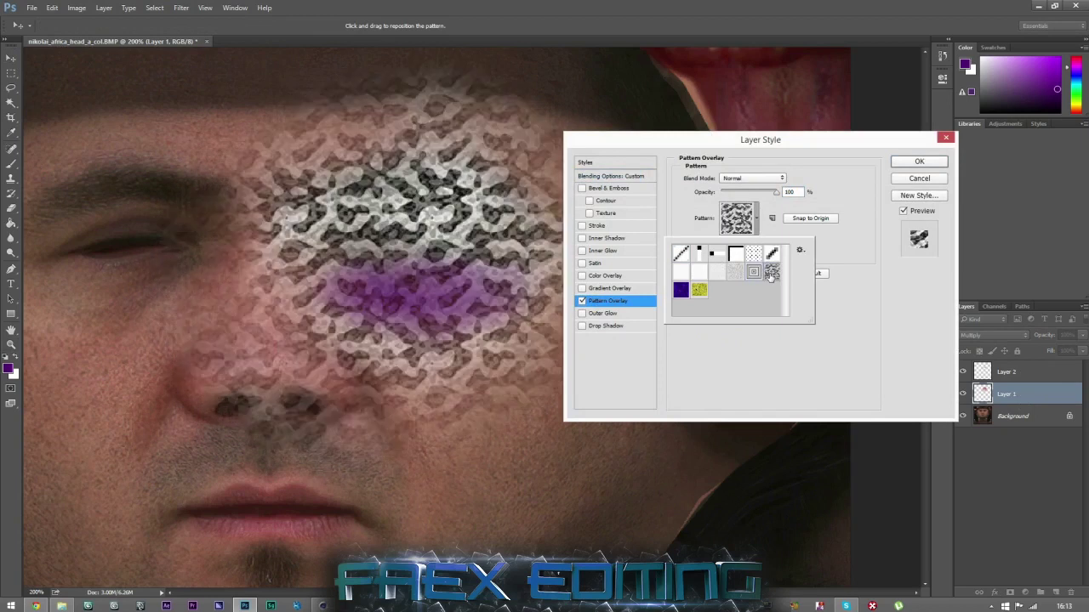
pyautogui.click(838, 235)
# Scale the overlay pattern to 11%, set its blend mode to Multiply with reduced opacity, and apply the layer style.
pyautogui.moveTo(776, 192); pyautogui.dragTo(733, 192)
pyautogui.moveTo(749, 242); pyautogui.dragTo(724, 247)
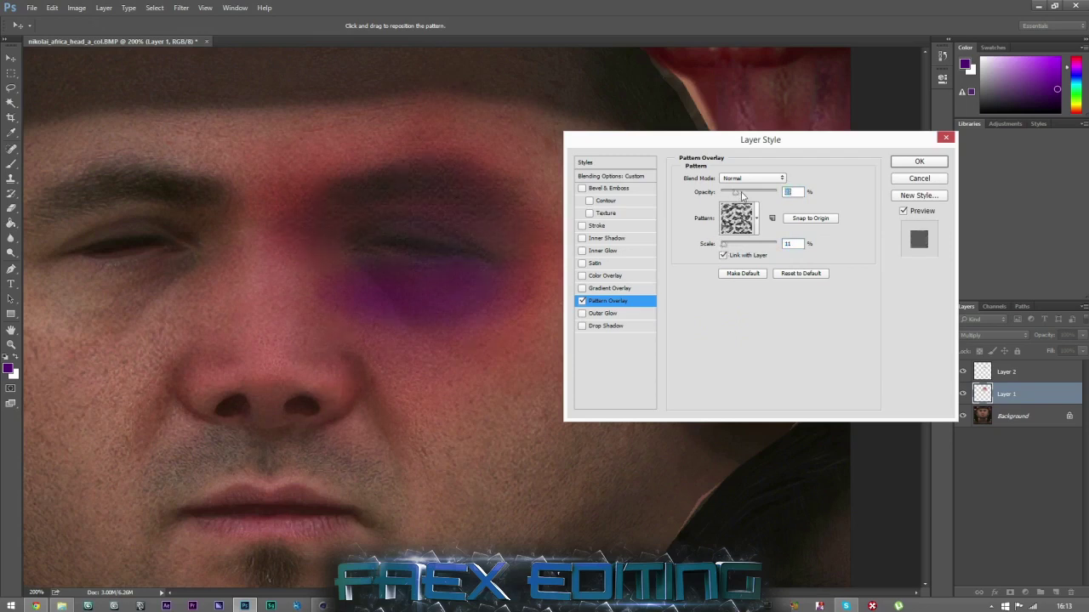
pyautogui.moveTo(741, 192); pyautogui.dragTo(785, 193)
pyautogui.click(767, 178)
pyautogui.click(743, 190)
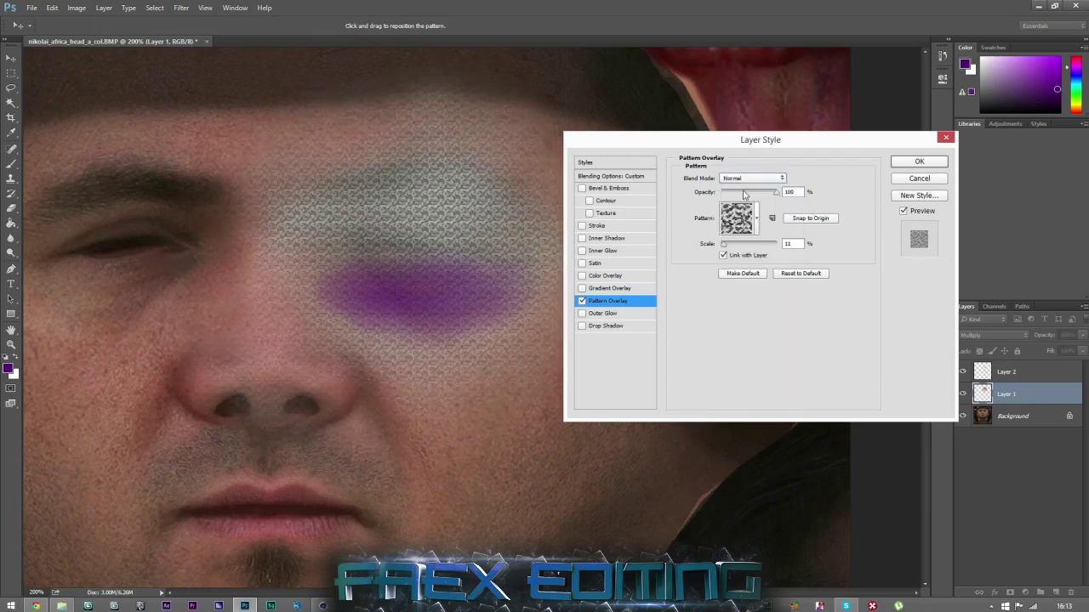
pyautogui.scroll(-4, 743, 183)
pyautogui.scroll(3, 743, 184)
pyautogui.scroll(-1, 743, 183)
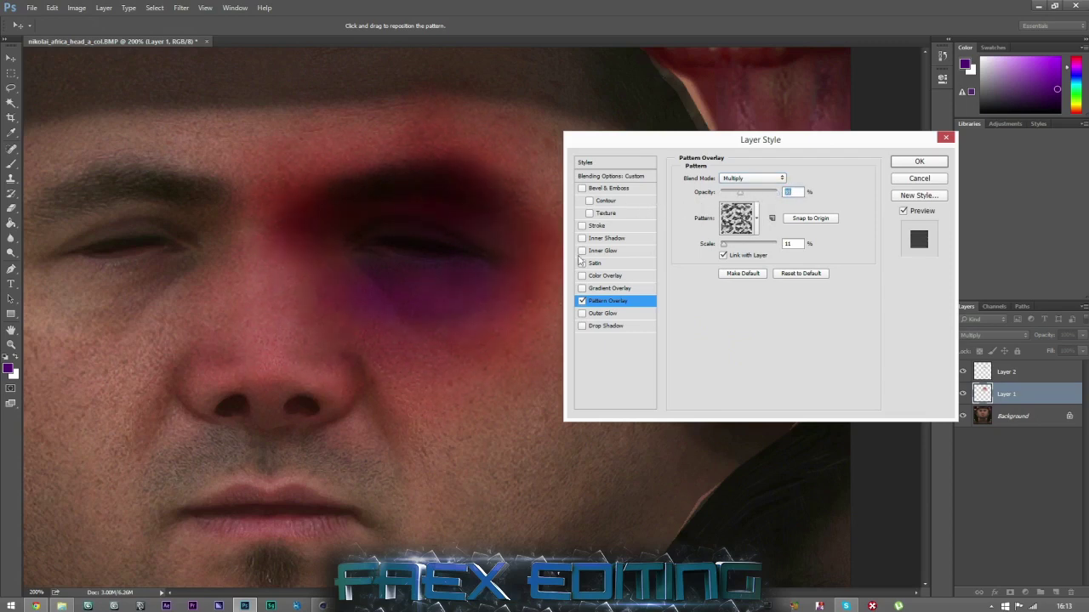
pyautogui.click(917, 163)
pyautogui.click(11, 344)
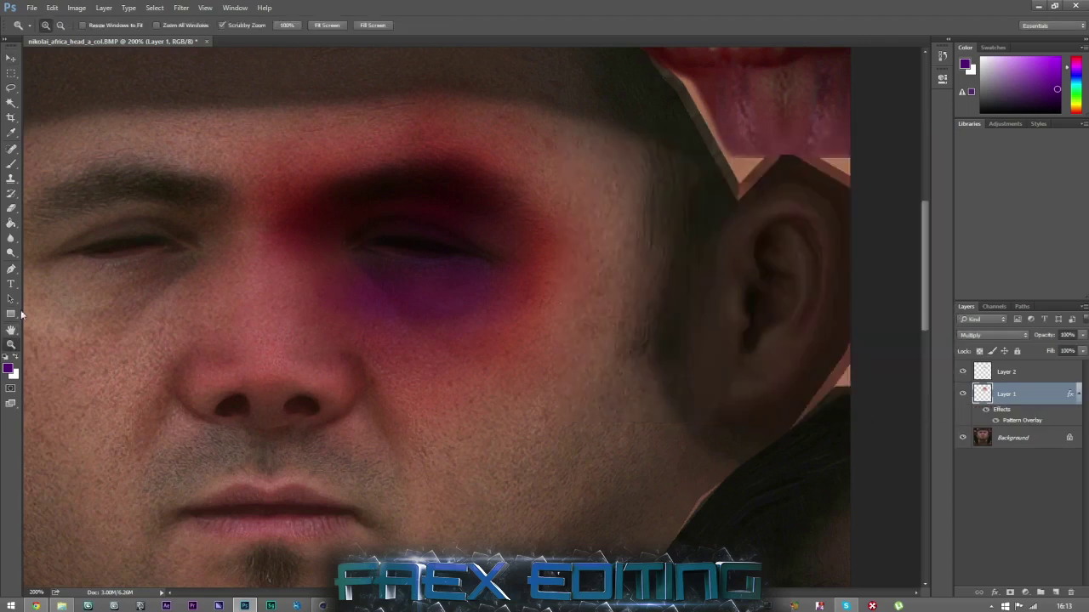
pyautogui.click(60, 25)
pyautogui.click(382, 190)
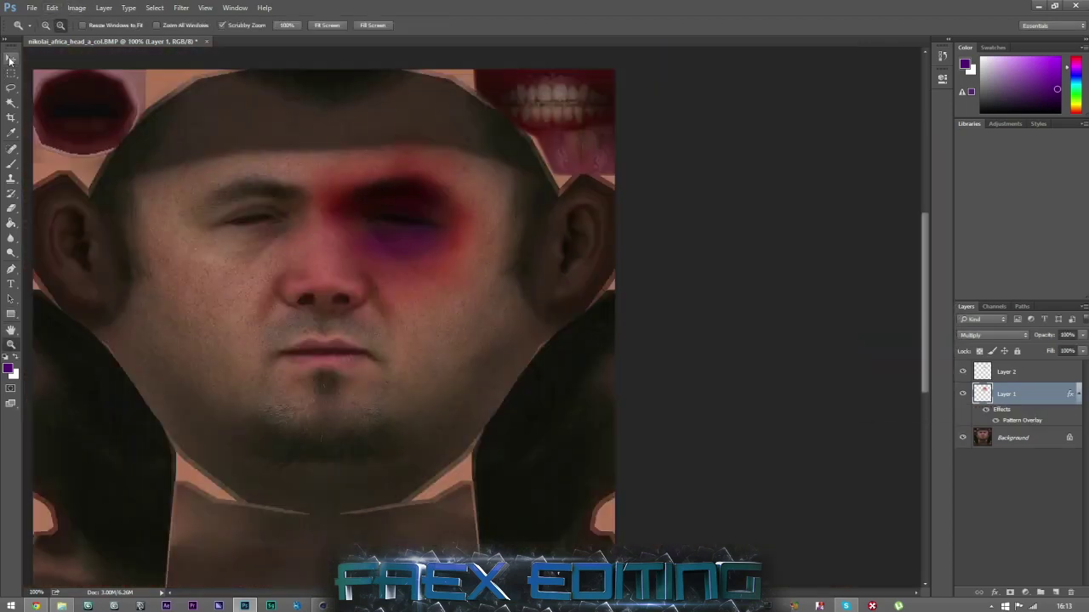
# Darken the red bruise on Layer 1 with a Brightness/Contrast adjustment, setting brightness to -120.
pyautogui.click(11, 59)
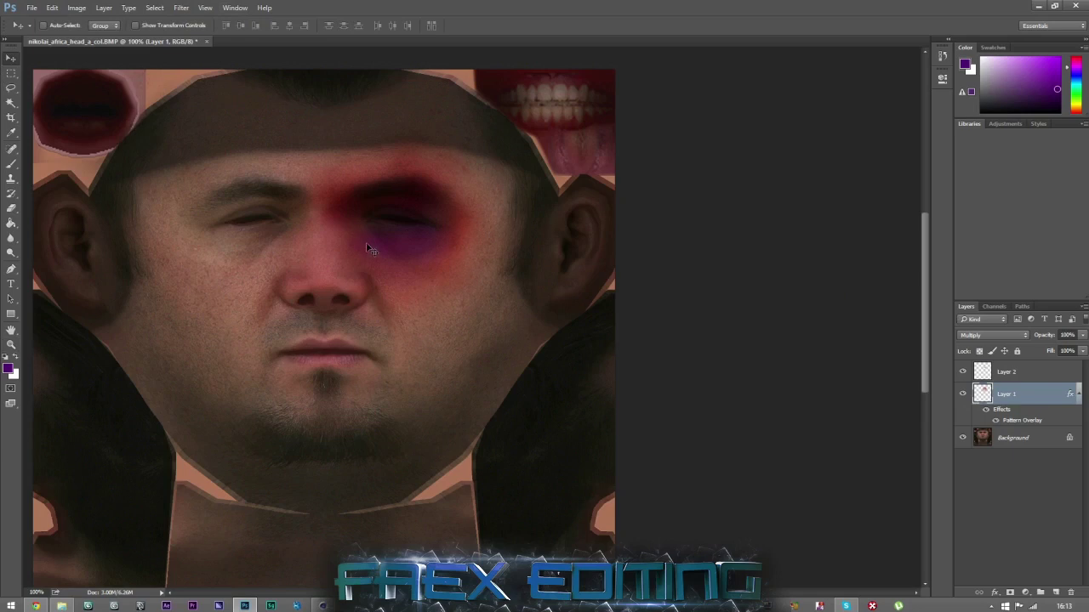
pyautogui.click(78, 7)
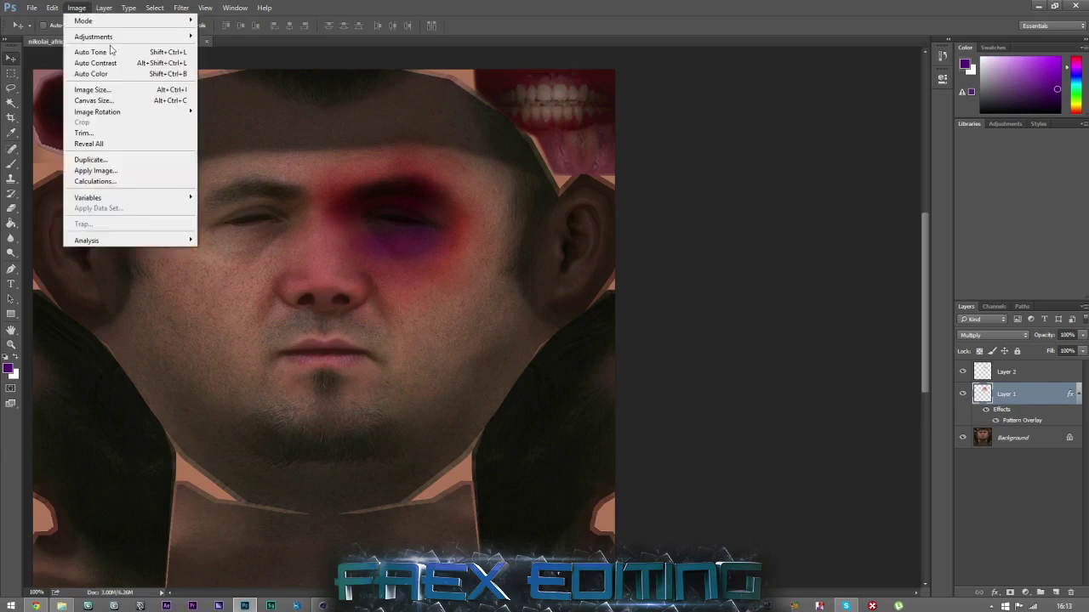
pyautogui.moveTo(119, 37)
pyautogui.click(251, 40)
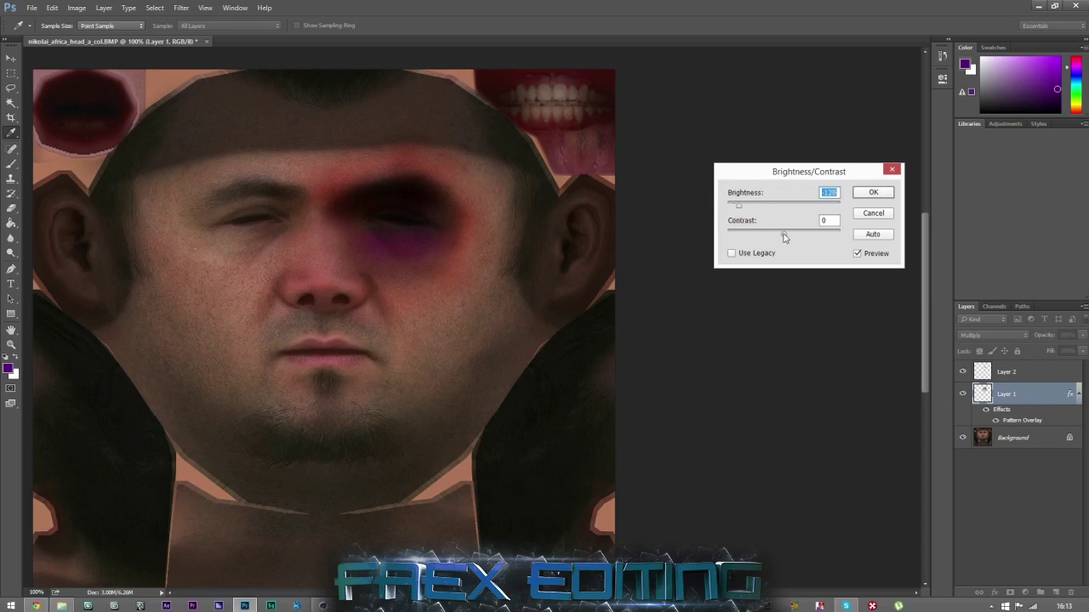
pyautogui.click(870, 193)
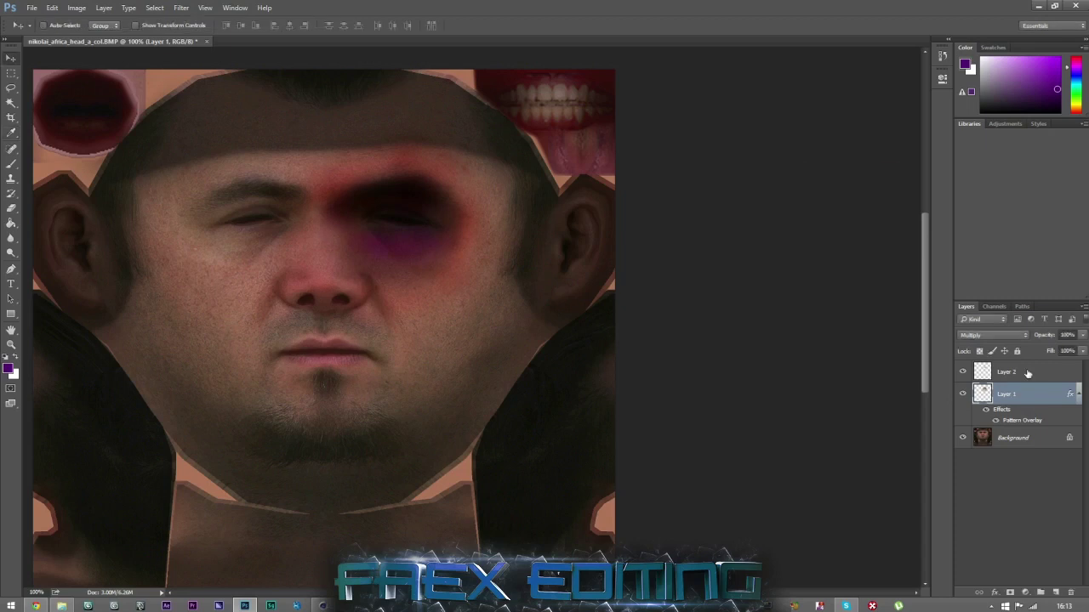
# Darken the violet patch on Layer 2 by lowering its brightness with a Brightness/Contrast adjustment.
pyautogui.click(77, 8)
pyautogui.moveTo(128, 34)
pyautogui.click(238, 37)
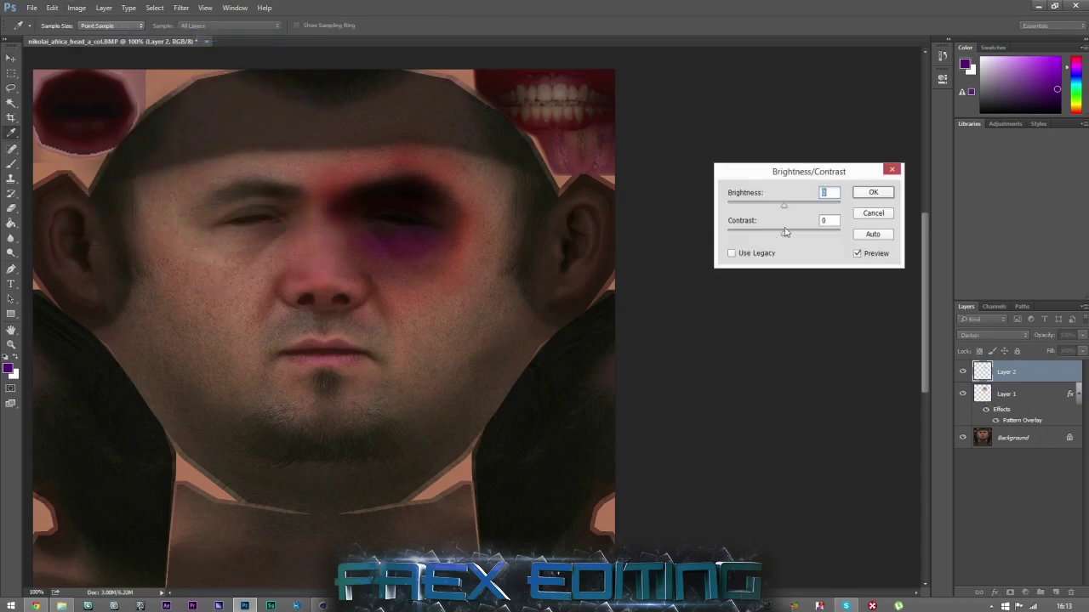
pyautogui.moveTo(785, 208); pyautogui.dragTo(747, 216)
pyautogui.moveTo(674, 212); pyautogui.dragTo(762, 219)
pyautogui.press('Return')
# Fade the violet patch below the bruised eye on Layer 2 using the Eraser at 31% opacity.
pyautogui.press('e')
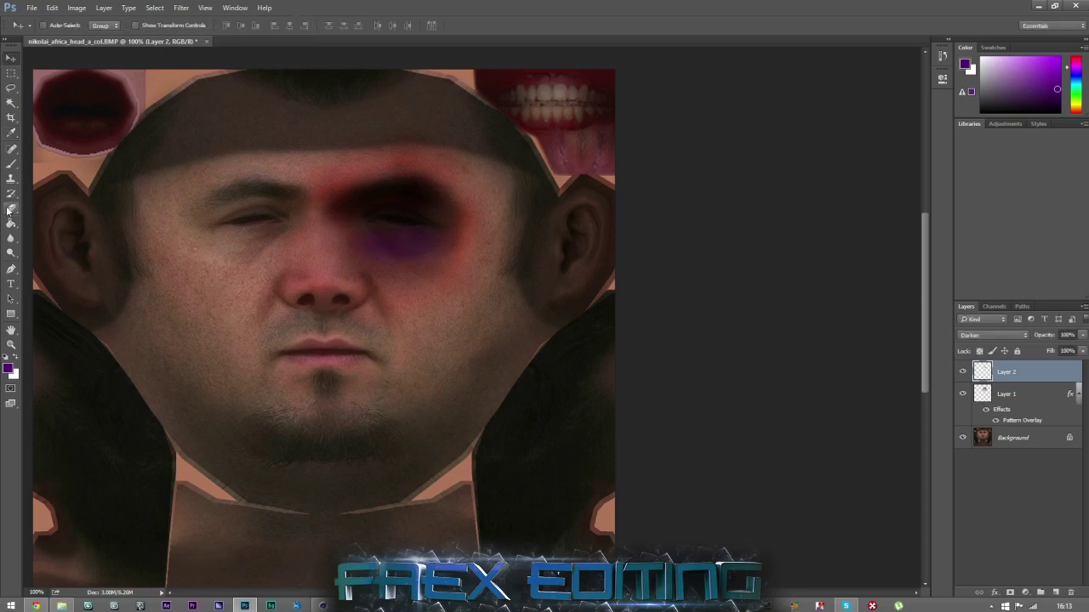
pyautogui.moveTo(384, 208)
pyautogui.mouseDown()
pyautogui.moveTo(388, 270)
pyautogui.moveTo(428, 270)
pyautogui.moveTo(404, 252)
pyautogui.mouseUp()
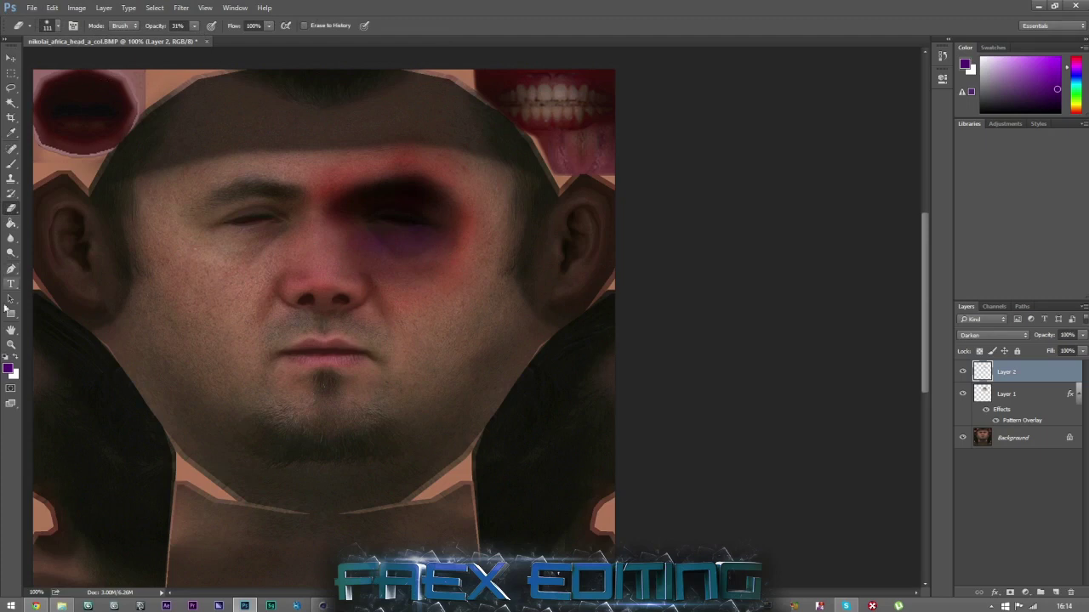
pyautogui.click(12, 345)
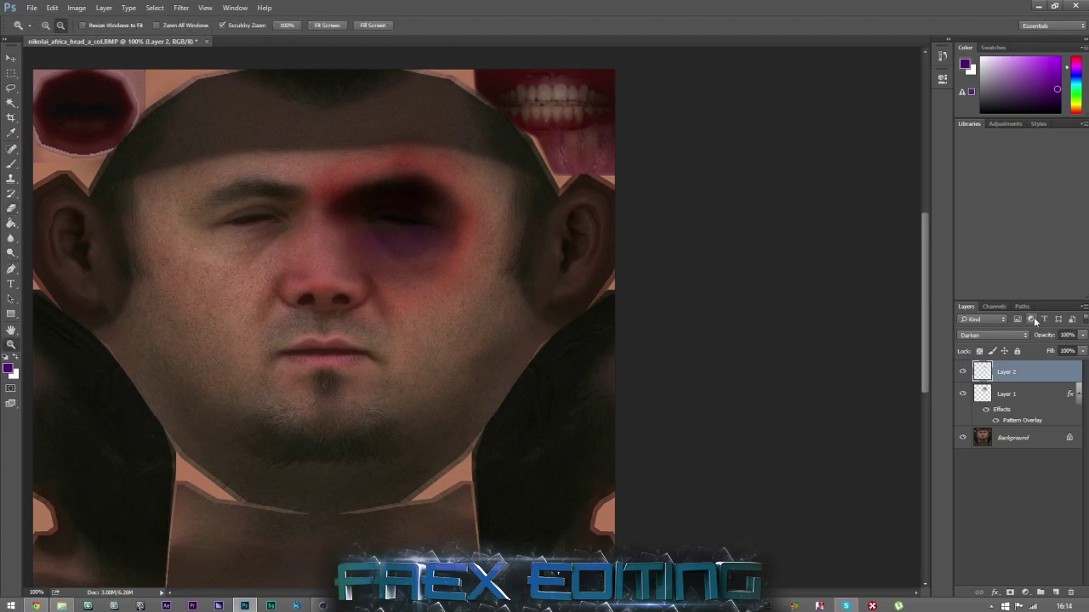
# Collapse Layer 1's effects list and compare the face with and without the bruise layers.
pyautogui.click(1077, 395)
pyautogui.click(964, 394)
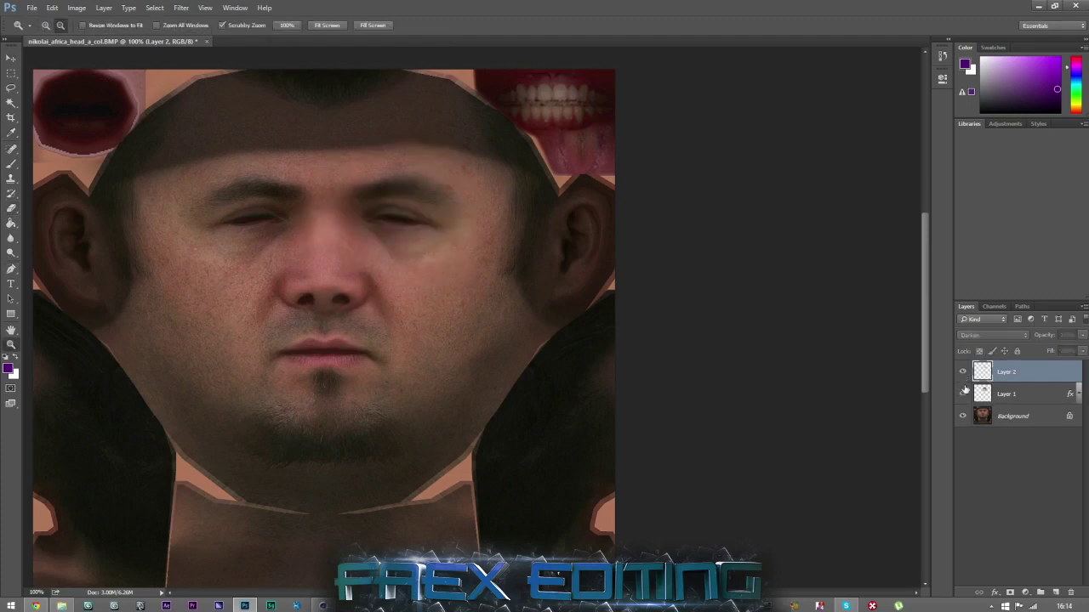
pyautogui.click(964, 393)
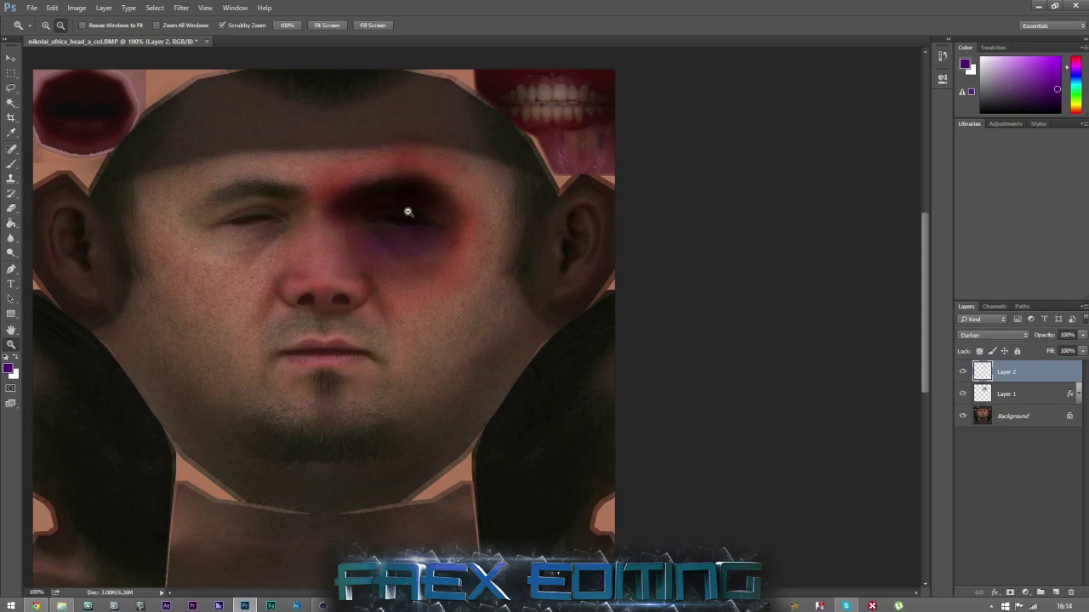
# Deselect the layers and hide both Layer 1 and Layer 2 so only the Background is shown.
pyautogui.click(1074, 473)
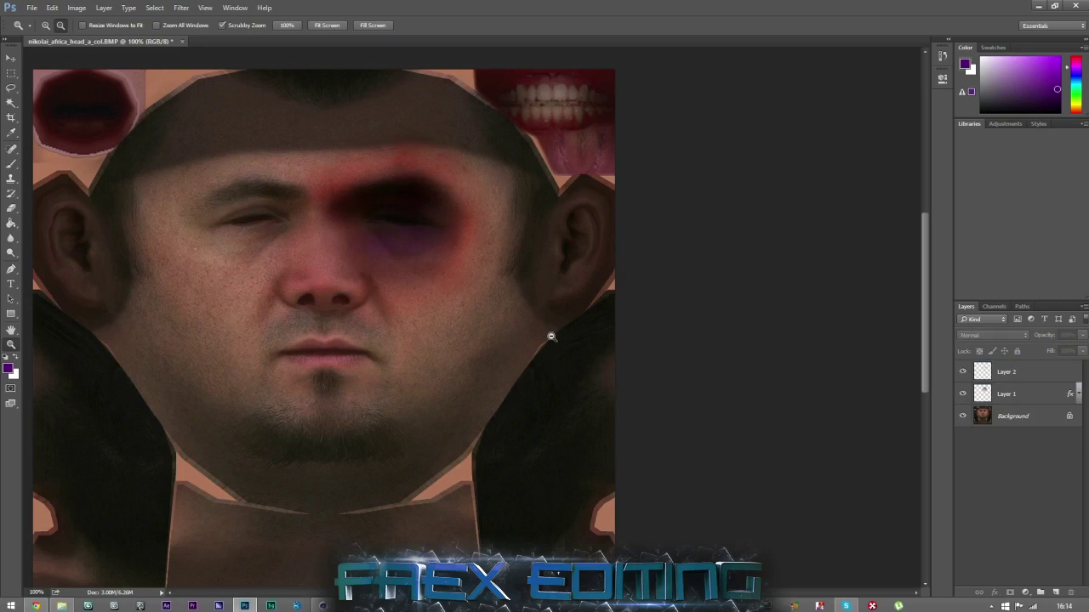
pyautogui.click(963, 373)
pyautogui.click(964, 373)
pyautogui.click(963, 373)
pyautogui.click(12, 57)
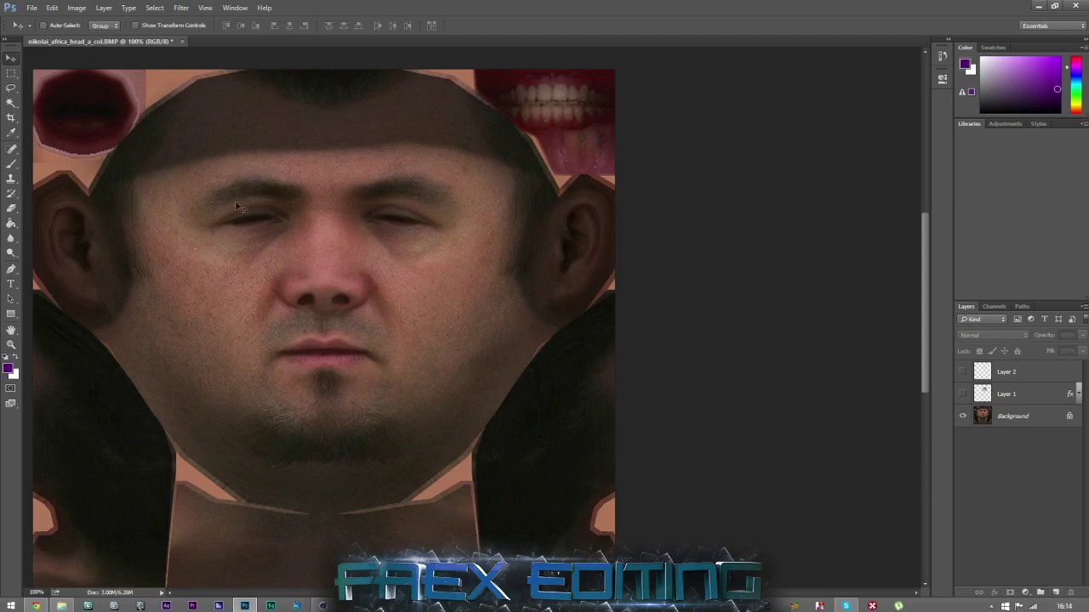
# Switch to Chrome and open the bleeding flesh wound image from the "bullet wound green screen" results at full size.
pyautogui.click(36, 606)
pyautogui.click(383, 7)
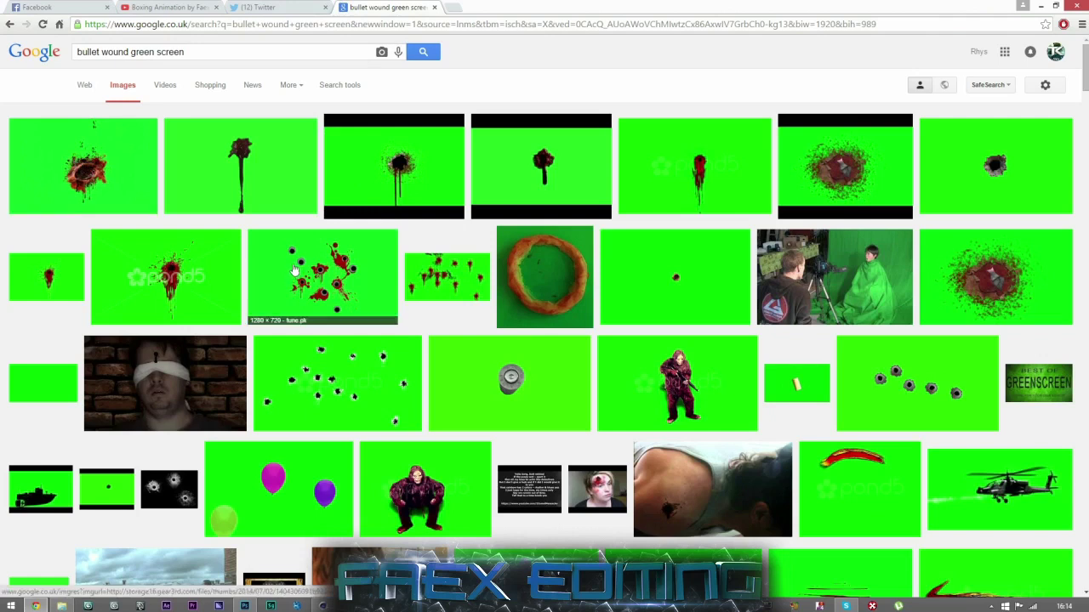
pyautogui.click(70, 156)
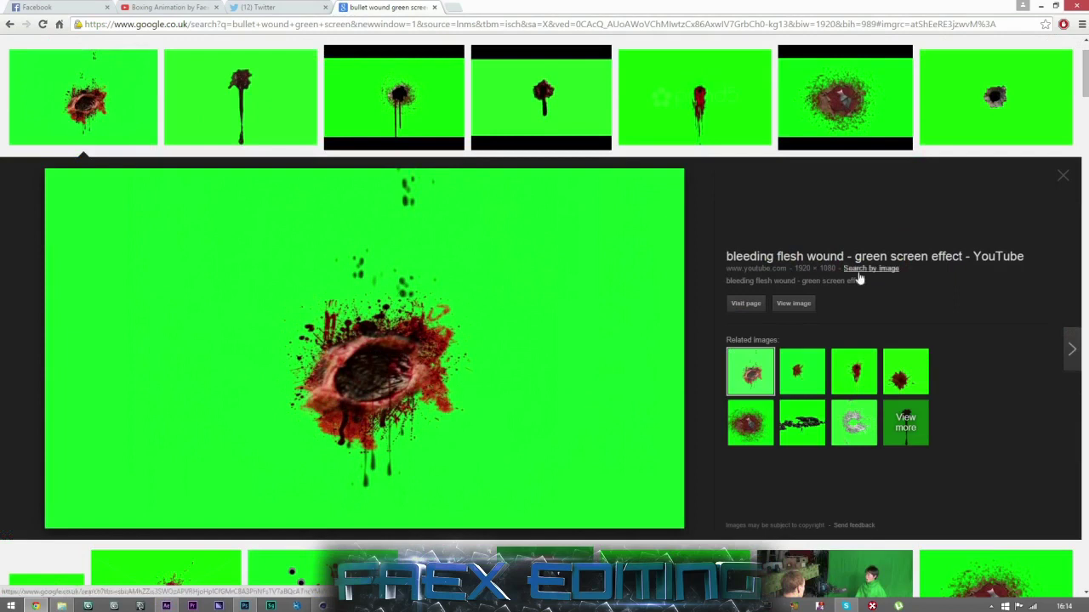
pyautogui.click(796, 305)
# Save the green-screen wound image to the Desktop as maxresdefault.jpg and close its browser tab.
pyautogui.rightClick(505, 318)
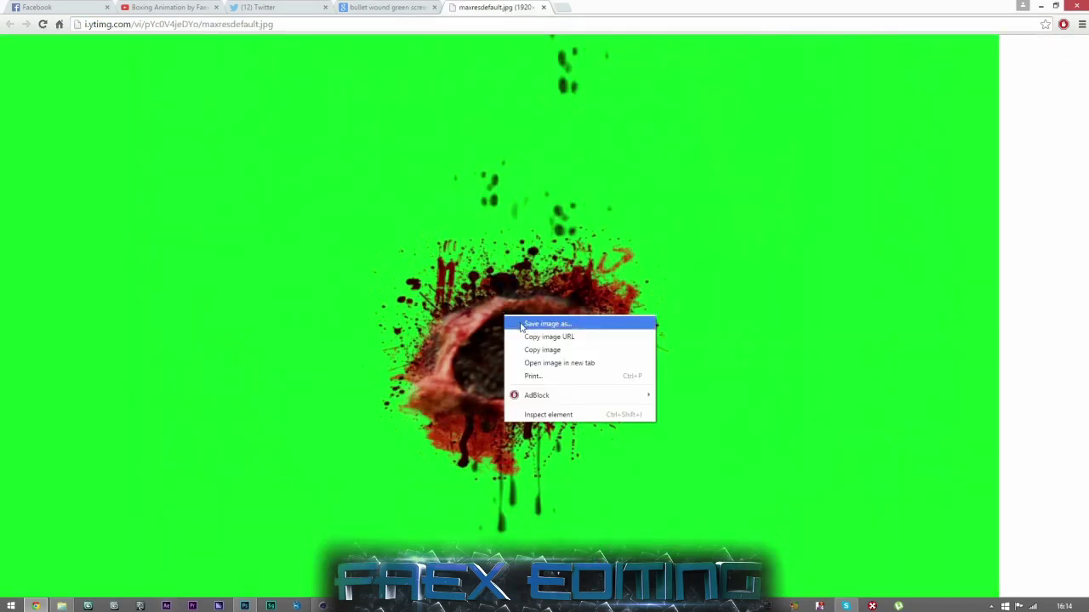
pyautogui.click(521, 325)
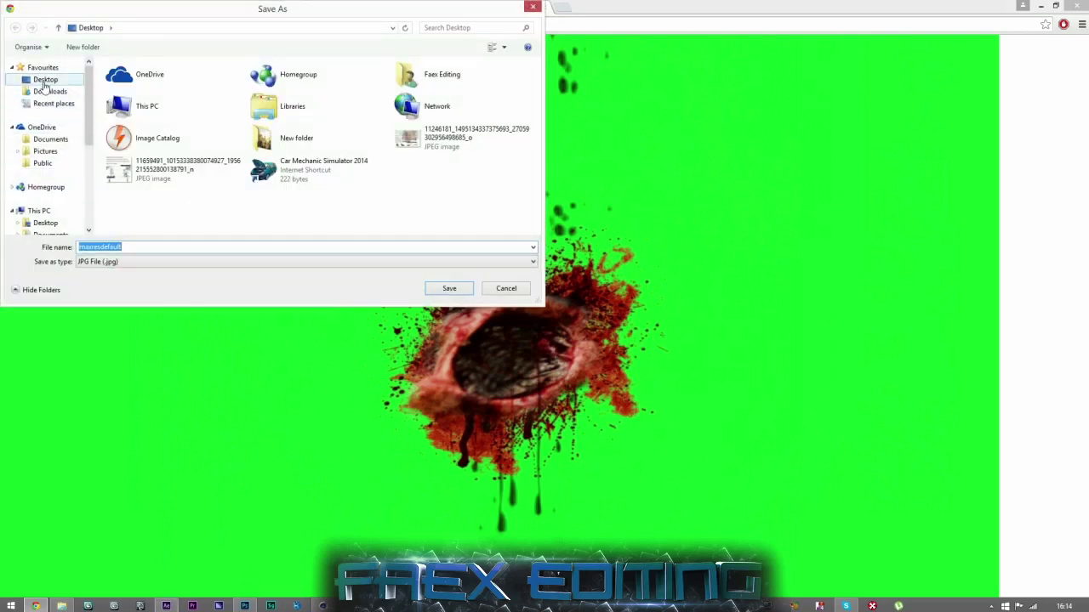
pyautogui.click(449, 289)
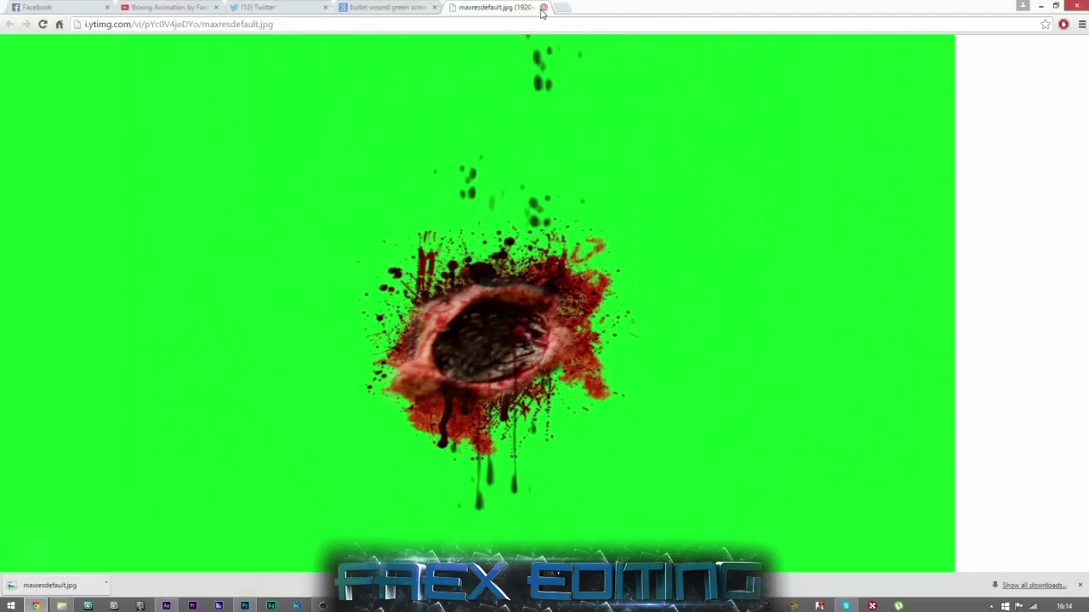
pyautogui.click(543, 8)
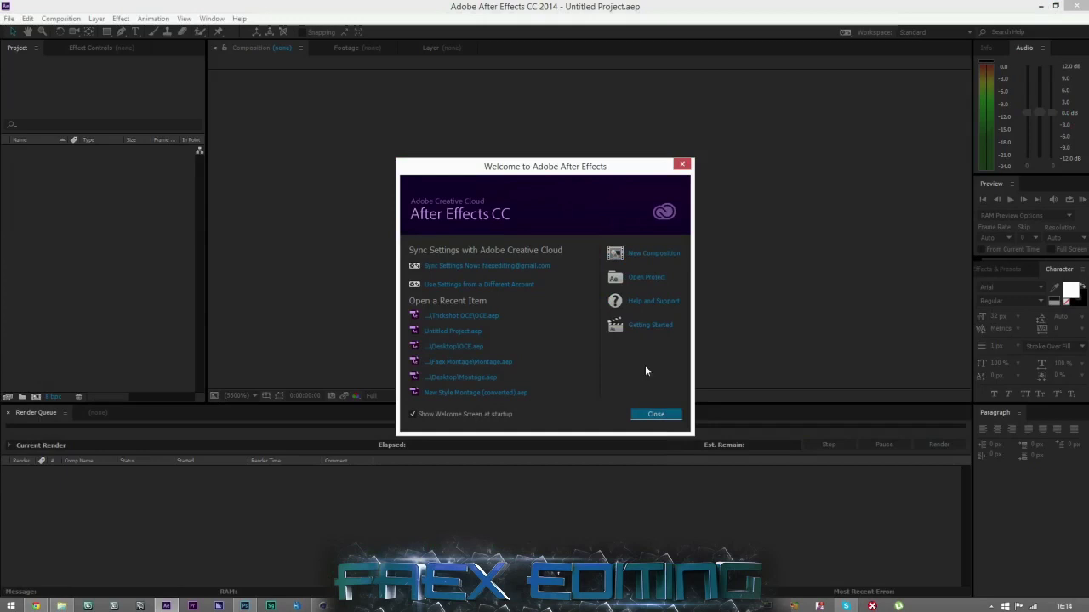
# Dismiss the After Effects welcome screen, shrink its window, and minimize Photoshop and Cinema 4D to expose the desktop.
pyautogui.click(656, 415)
pyautogui.moveTo(681, 7); pyautogui.dragTo(914, 115)
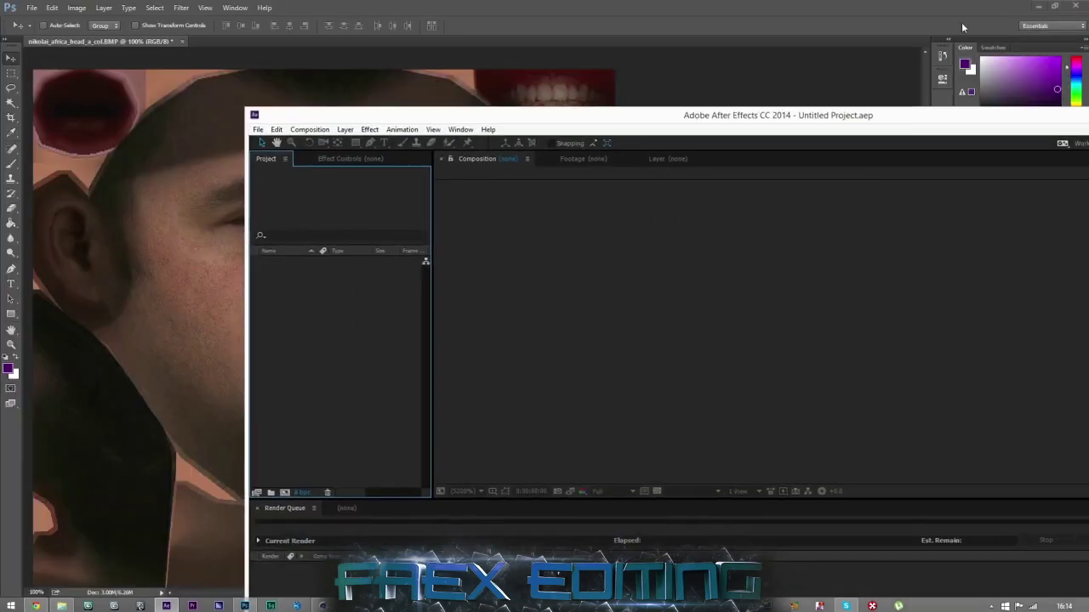
pyautogui.click(1037, 7)
pyautogui.click(1045, 9)
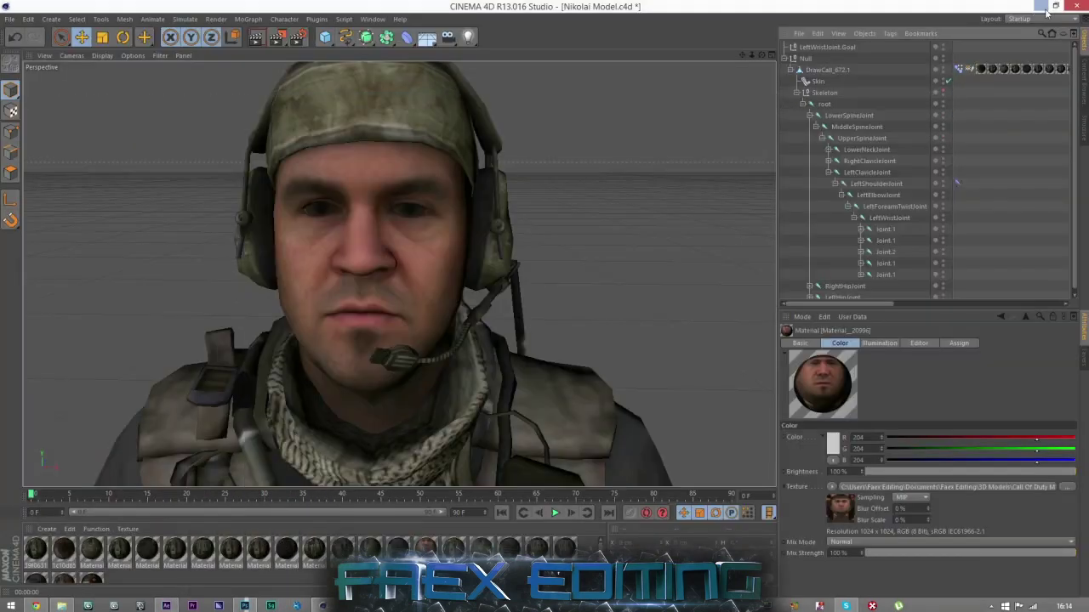
pyautogui.click(1045, 10)
# Import maxresdefault.jpg from the desktop into After Effects, create a composition from it, and maximize the window.
pyautogui.moveTo(8, 560); pyautogui.dragTo(347, 329)
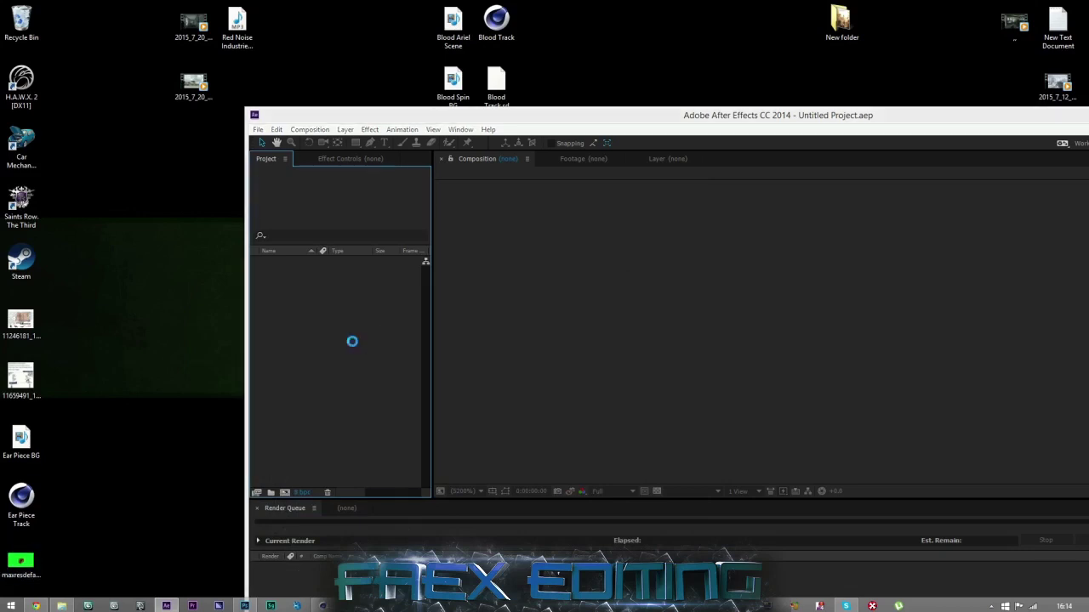
pyautogui.moveTo(291, 265); pyautogui.dragTo(293, 489)
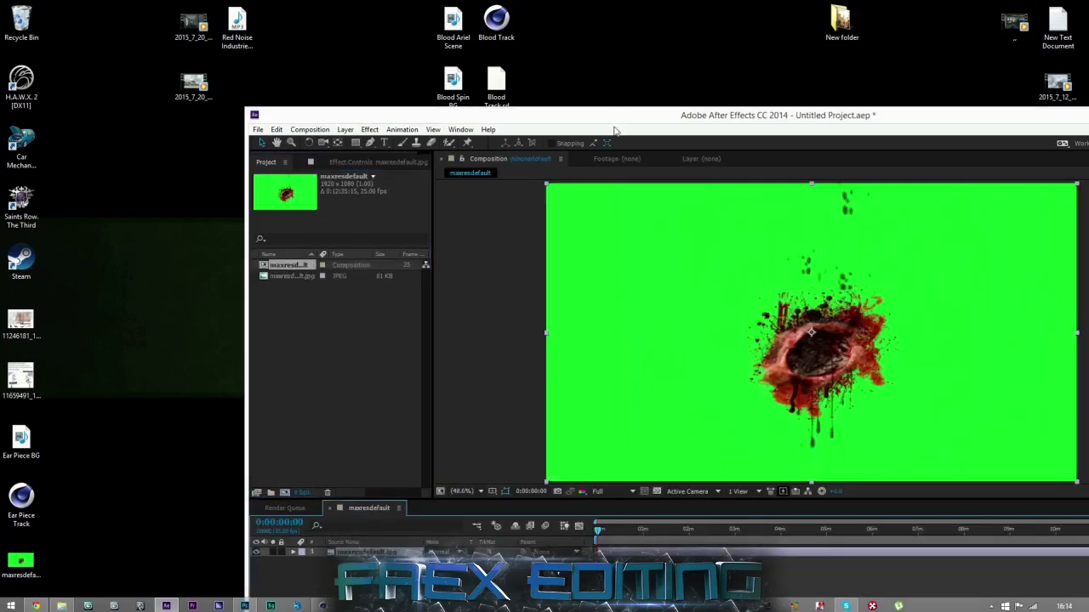
pyautogui.doubleClick(615, 116)
# Apply Keylight (1.2) to the maxresdefault.jpg layer and sample the green background as the Screen Colour.
pyautogui.click(121, 18)
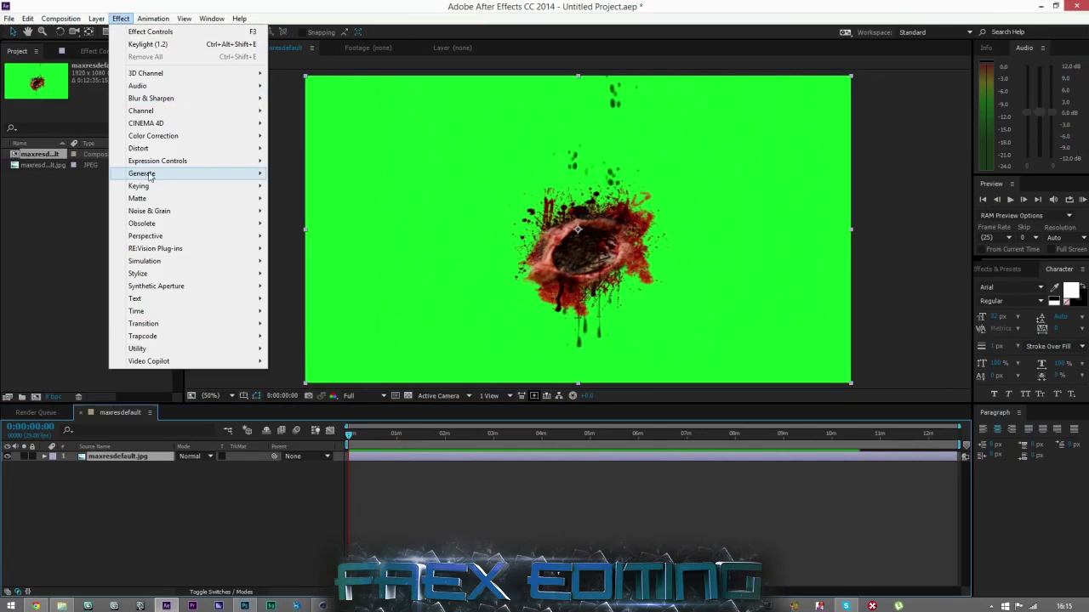
pyautogui.moveTo(141, 186)
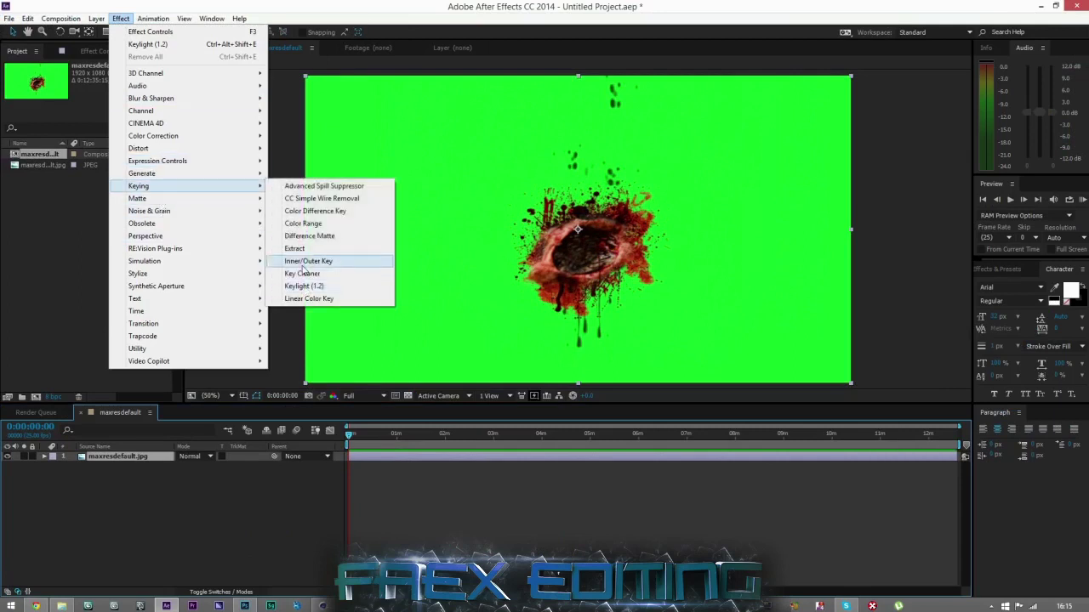
pyautogui.click(304, 286)
pyautogui.click(366, 143)
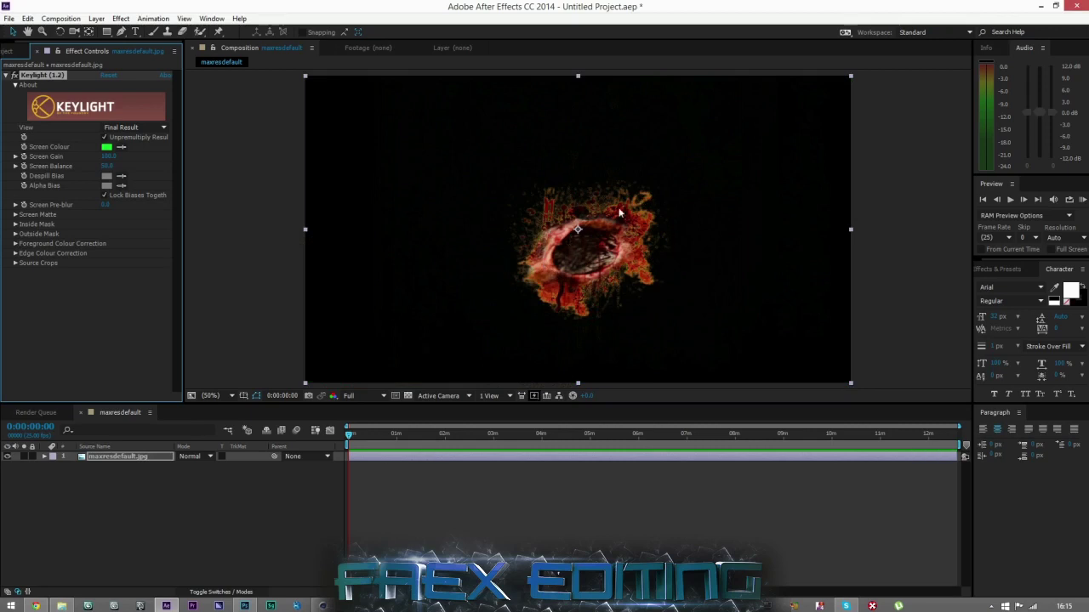
# Queue the current frame for saving as a file and set its output format to PNG Sequence with RGB + Alpha channels.
pyautogui.click(75, 18)
pyautogui.moveTo(204, 181)
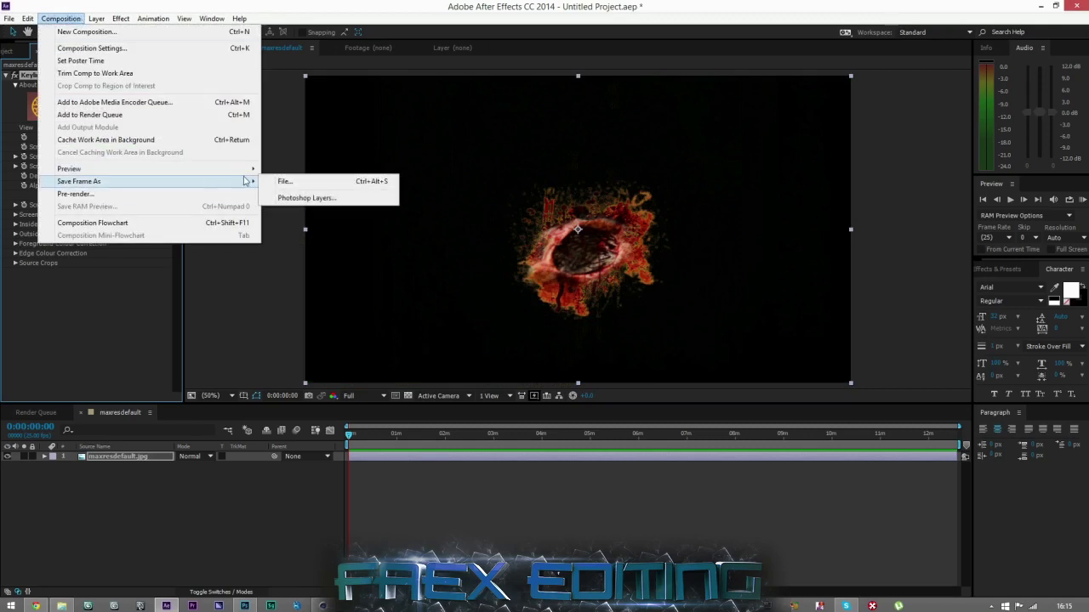
pyautogui.click(284, 181)
pyautogui.click(103, 491)
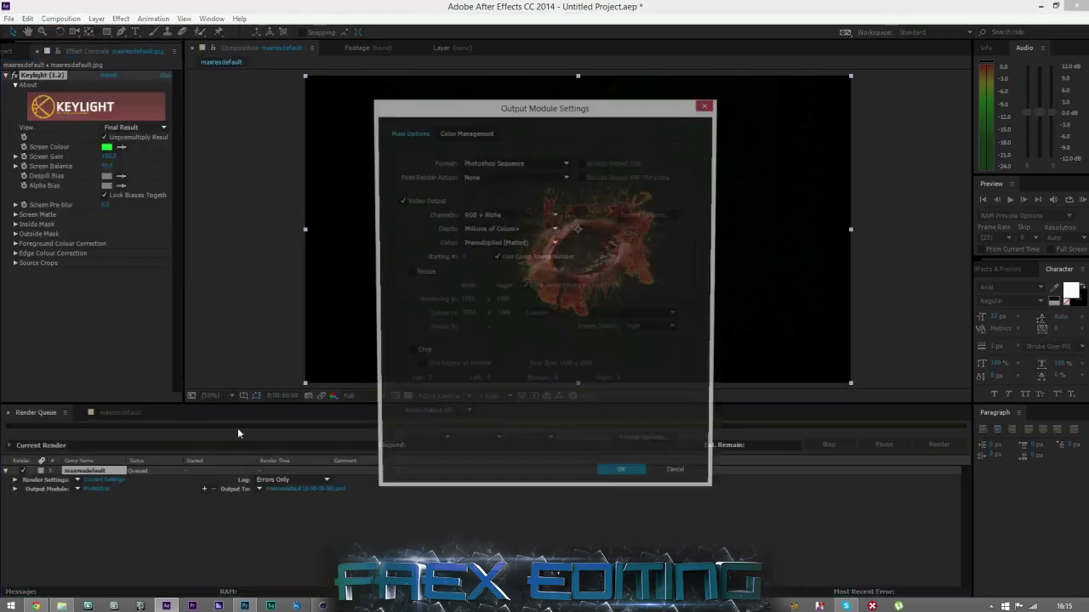
pyautogui.click(512, 163)
pyautogui.click(487, 272)
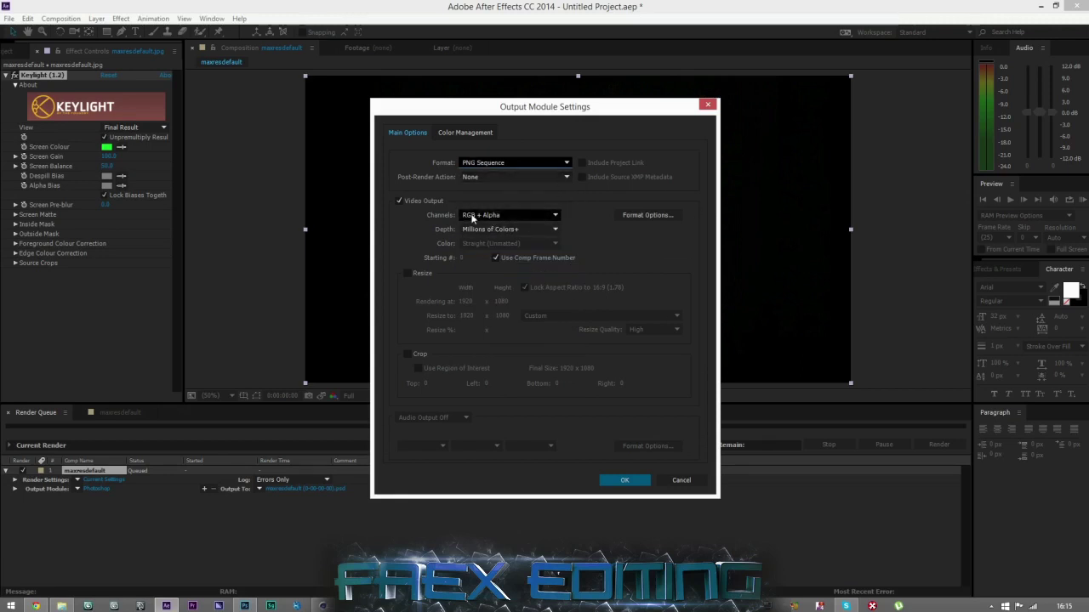
pyautogui.click(624, 480)
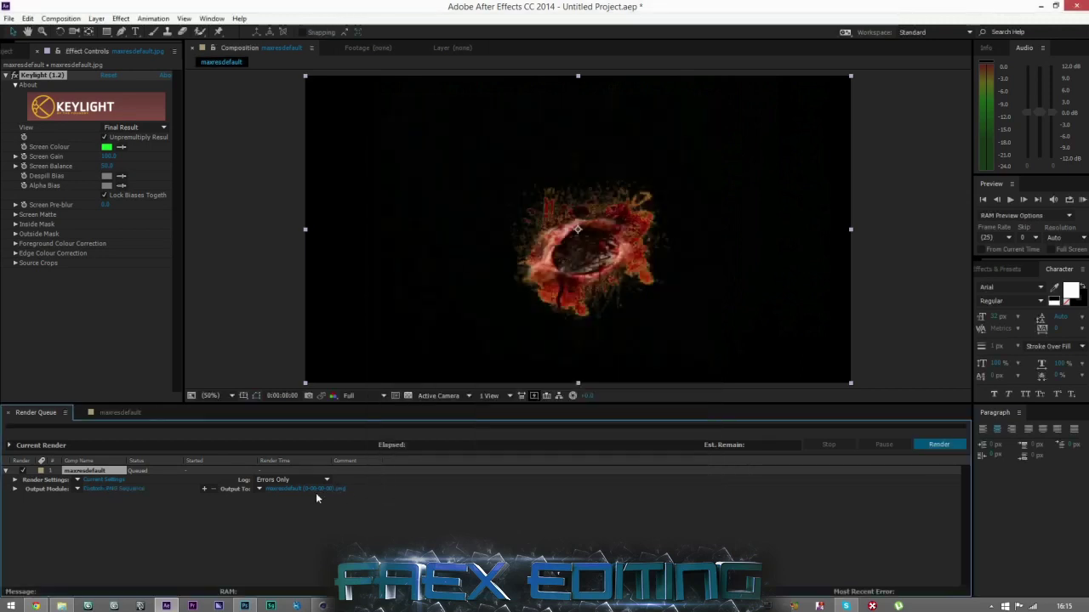
# Set the frame's output file to "wound" on the Desktop and render it.
pyautogui.click(301, 488)
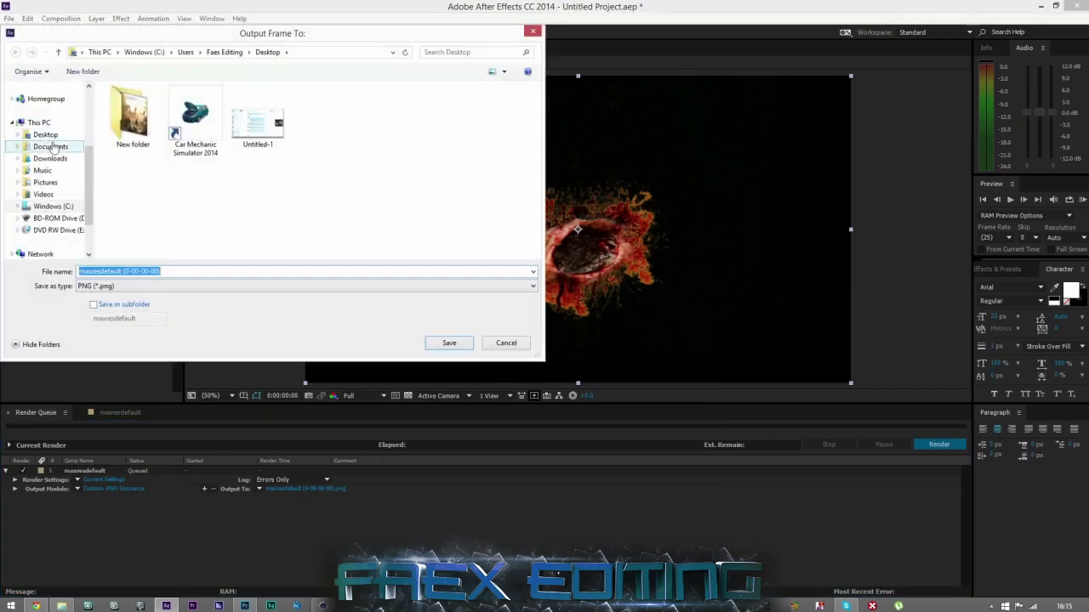
pyautogui.click(135, 266)
pyautogui.write('wound')
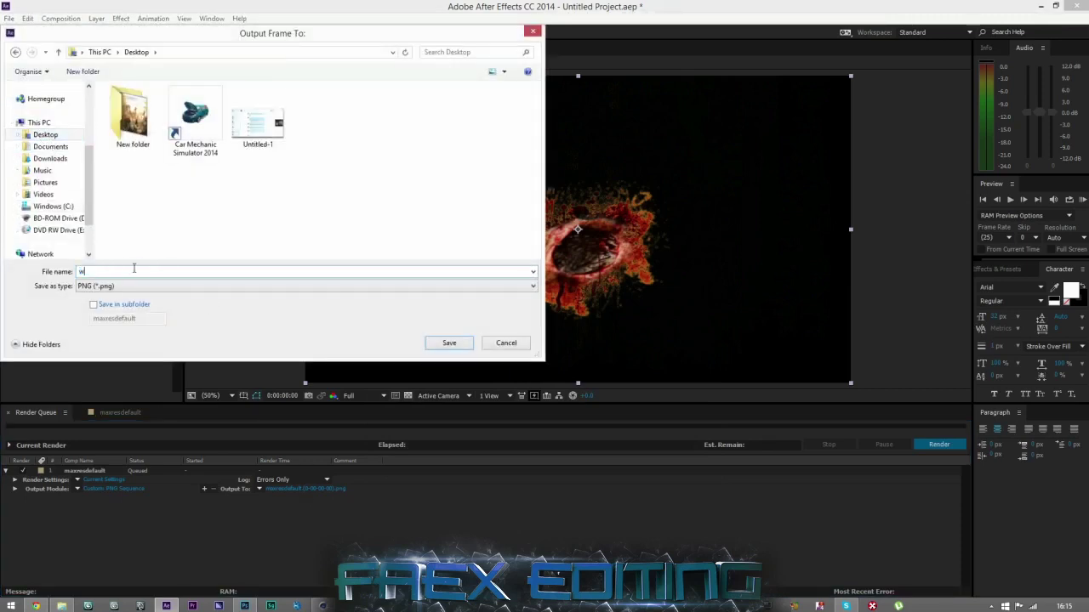
pyautogui.click(446, 342)
pyautogui.click(929, 449)
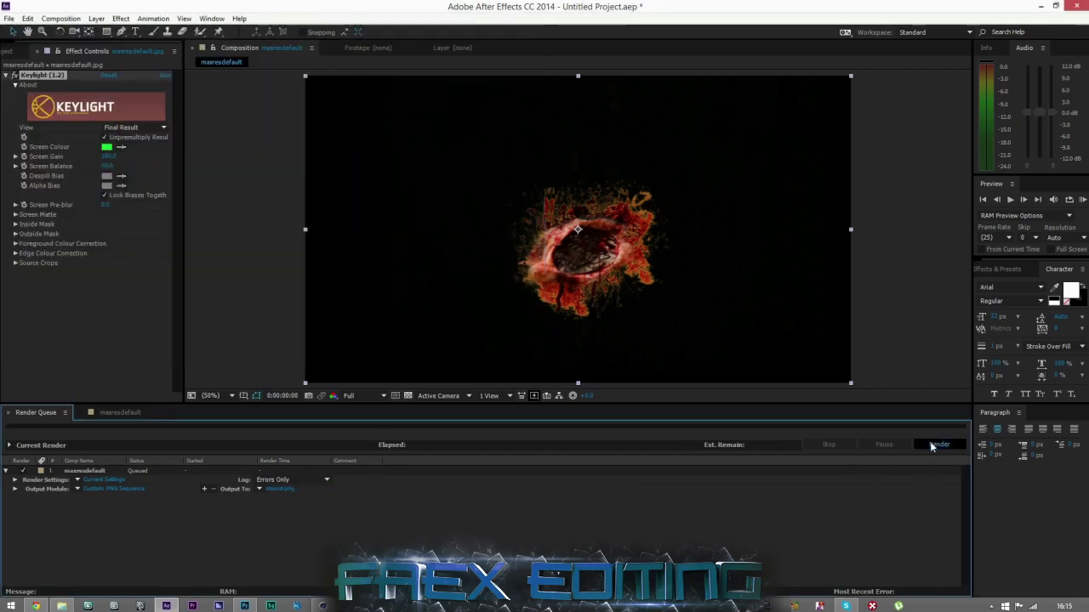
# Quit After Effects without saving the project and return to the head texture in Photoshop.
pyautogui.hotkey('ctrl', 'q')
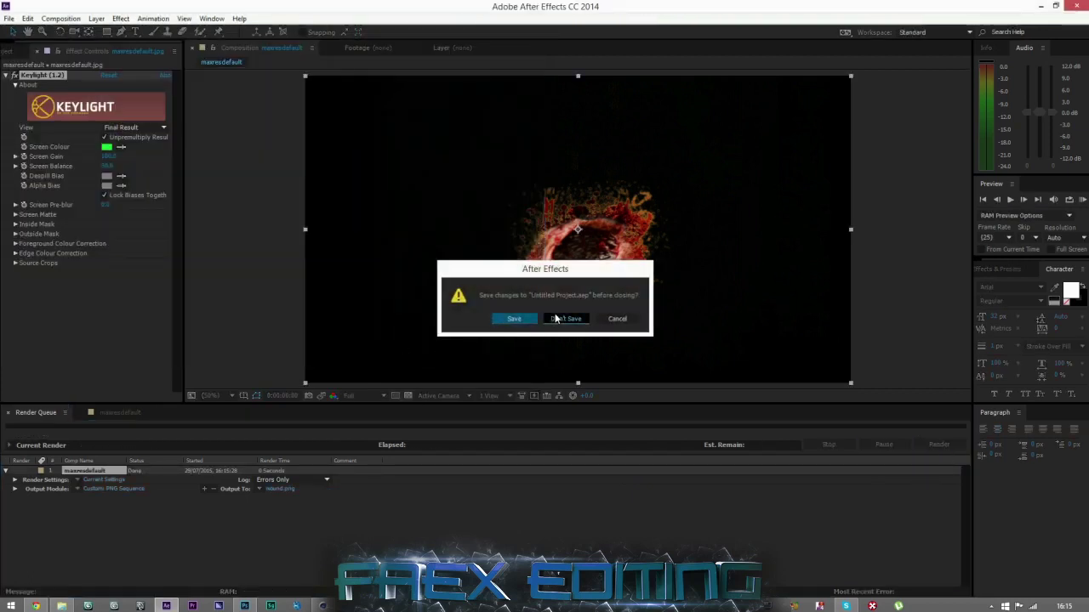
pyautogui.click(564, 318)
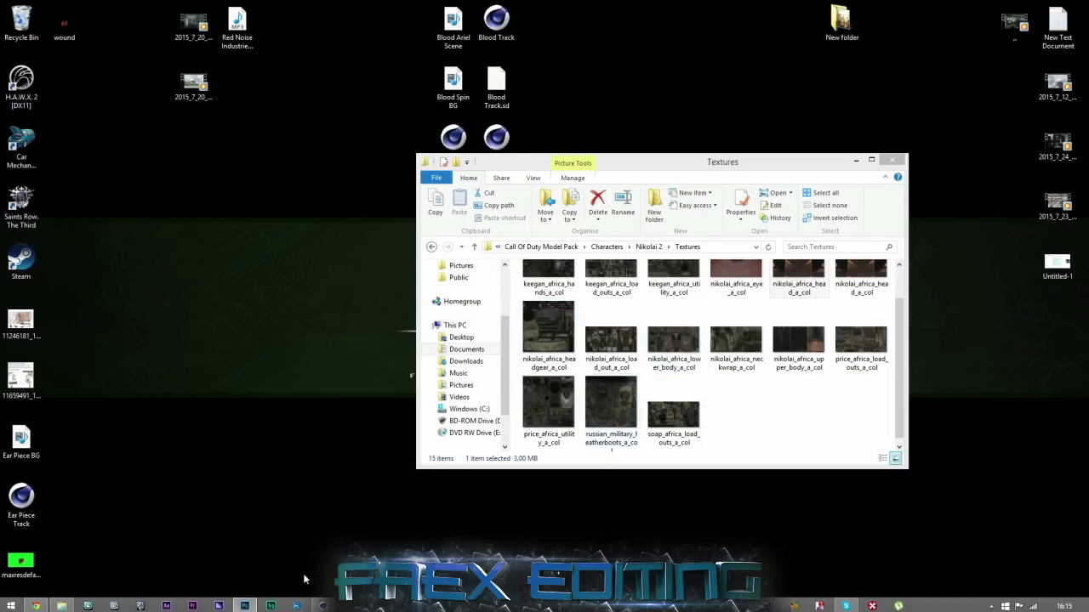
pyautogui.click(323, 606)
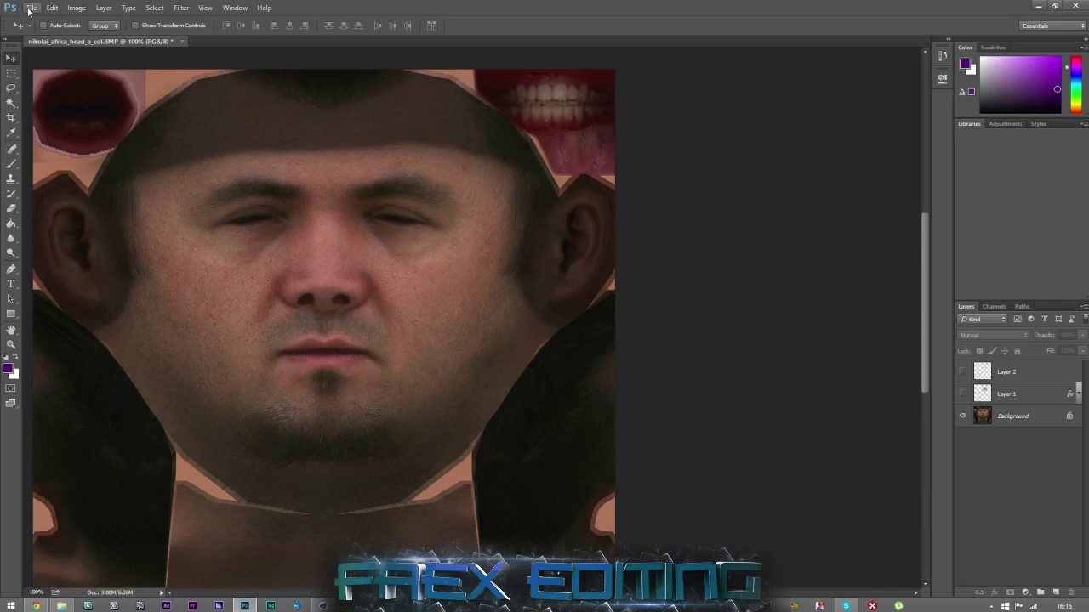
# Place the wound image from the Desktop into the head texture as an embedded layer.
pyautogui.click(32, 8)
pyautogui.click(71, 209)
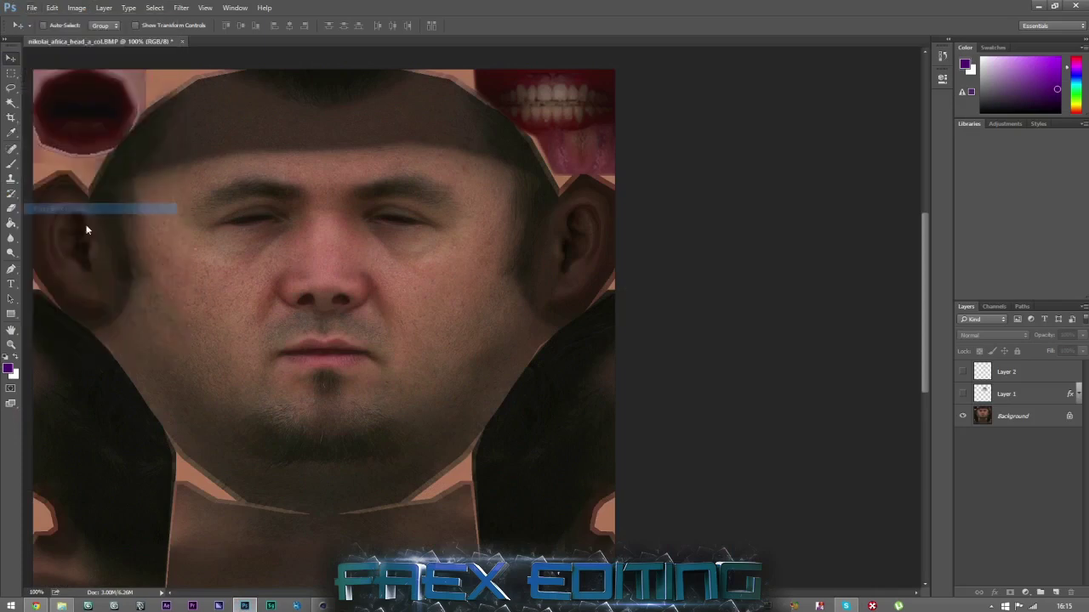
pyautogui.click(127, 212)
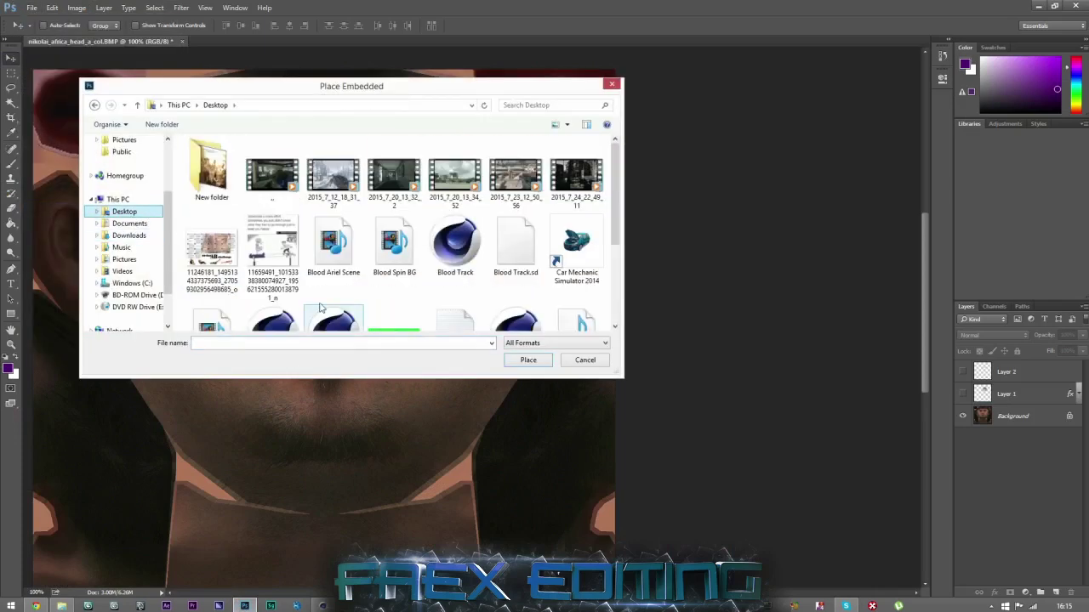
pyautogui.click(377, 329)
pyautogui.scroll(-1, 467, 295)
pyautogui.click(340, 301)
pyautogui.doubleClick(339, 302)
# Scale the placed wound proportionally to about 35.6% and position it on the forehead between the eyebrows.
pyautogui.moveTo(472, 275); pyautogui.dragTo(333, 190)
pyautogui.keyDown('shift'); pyautogui.moveTo(622, 71); pyautogui.dragTo(429, 179); pyautogui.keyUp('shift')
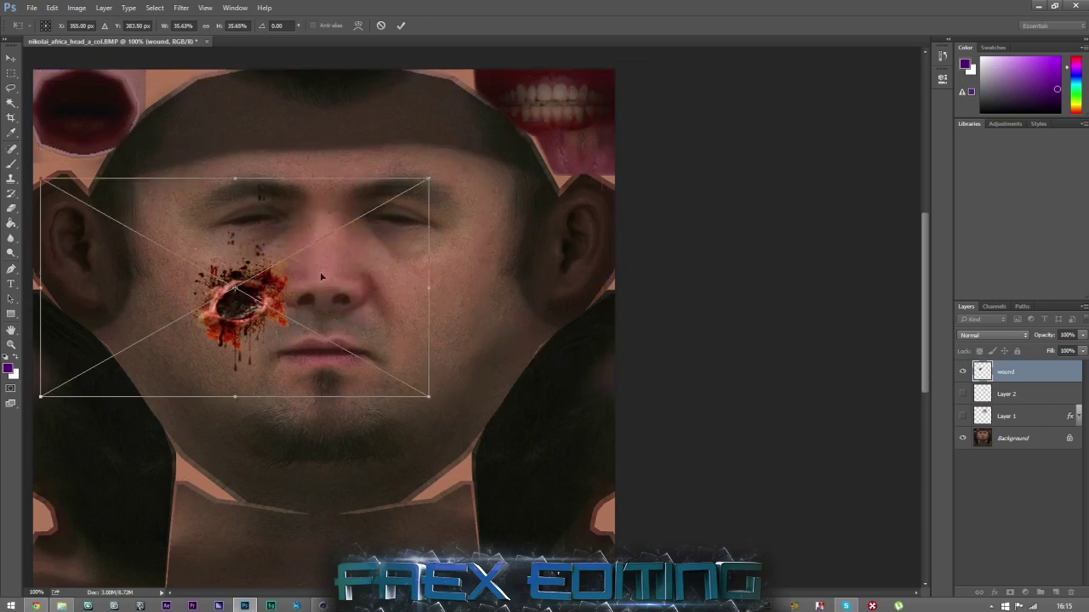
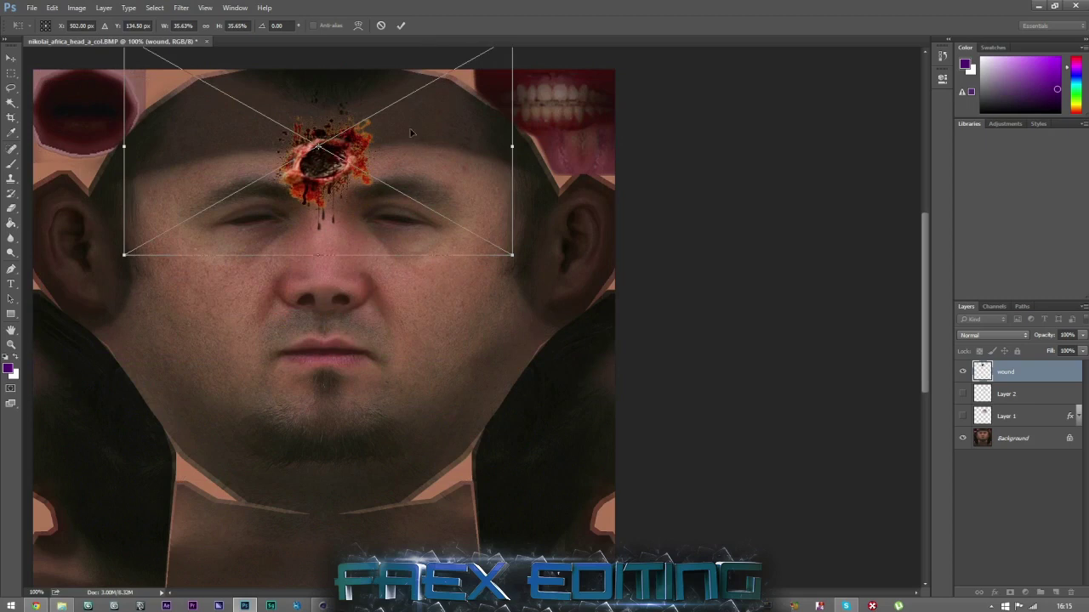
pyautogui.moveTo(343, 201); pyautogui.dragTo(342, 207)
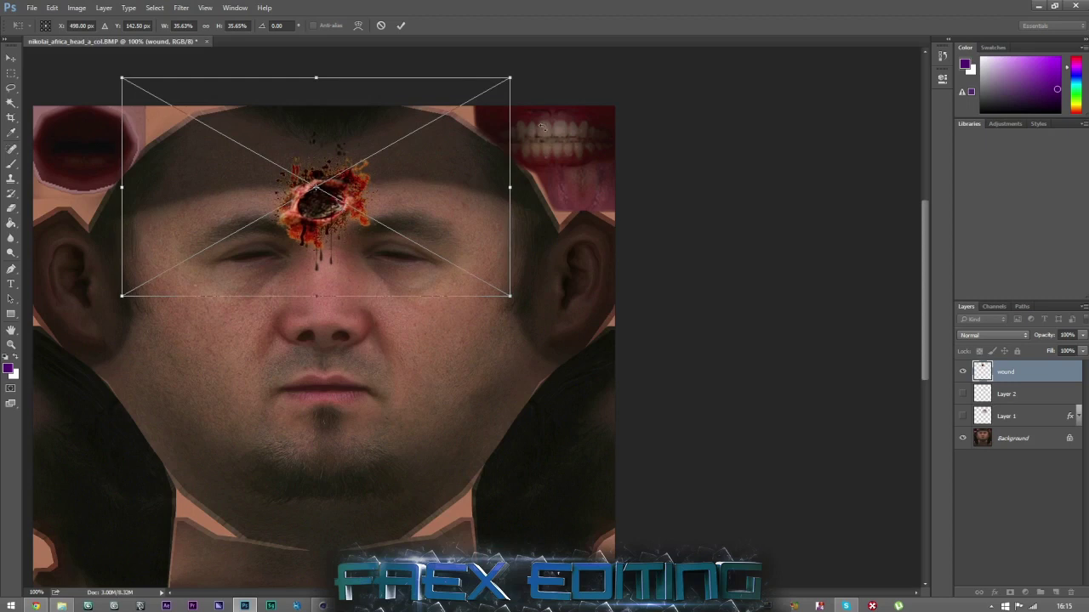
pyautogui.click(400, 26)
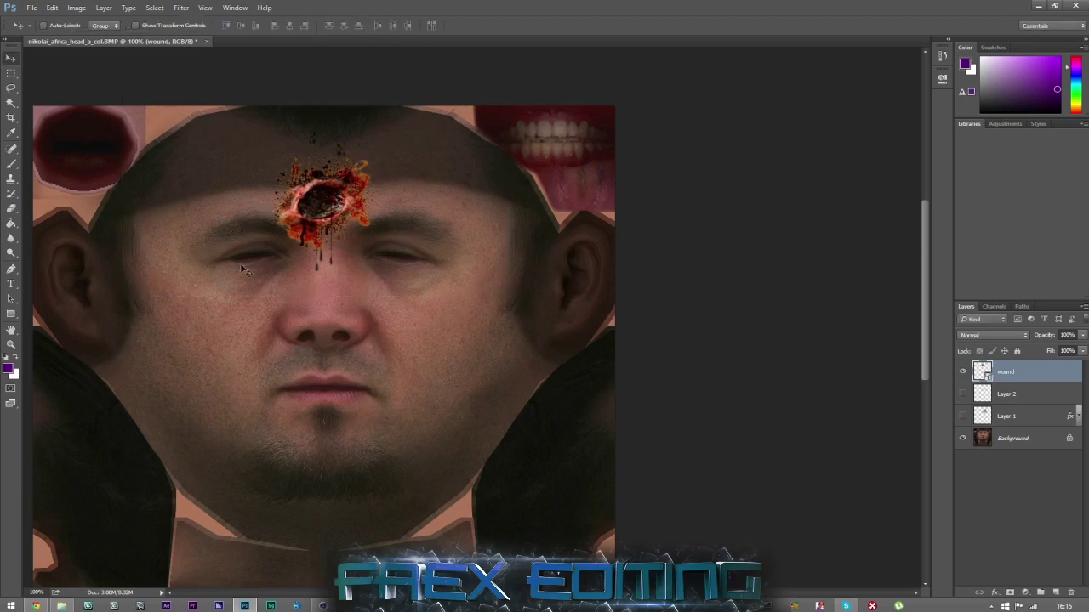
# Rasterize the wound layer so it can be erased.
pyautogui.click(12, 208)
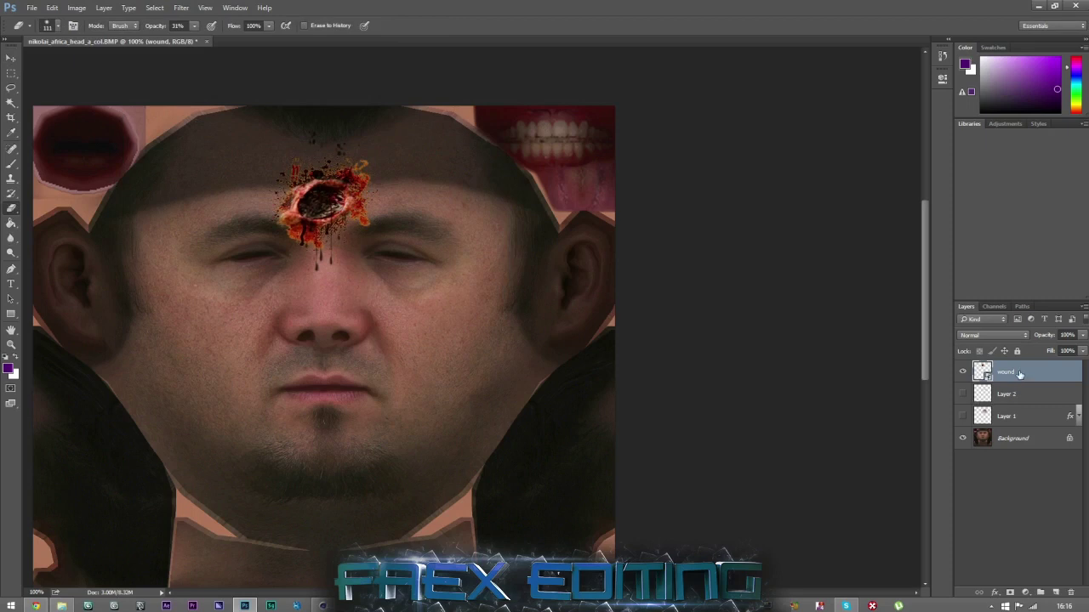
pyautogui.rightClick(1020, 375)
pyautogui.click(926, 302)
# Erase the blood splatter and drips around the wound hole with a 65 px eraser at 31% opacity, softening its edges into the skin.
pyautogui.click(11, 344)
pyautogui.click(46, 25)
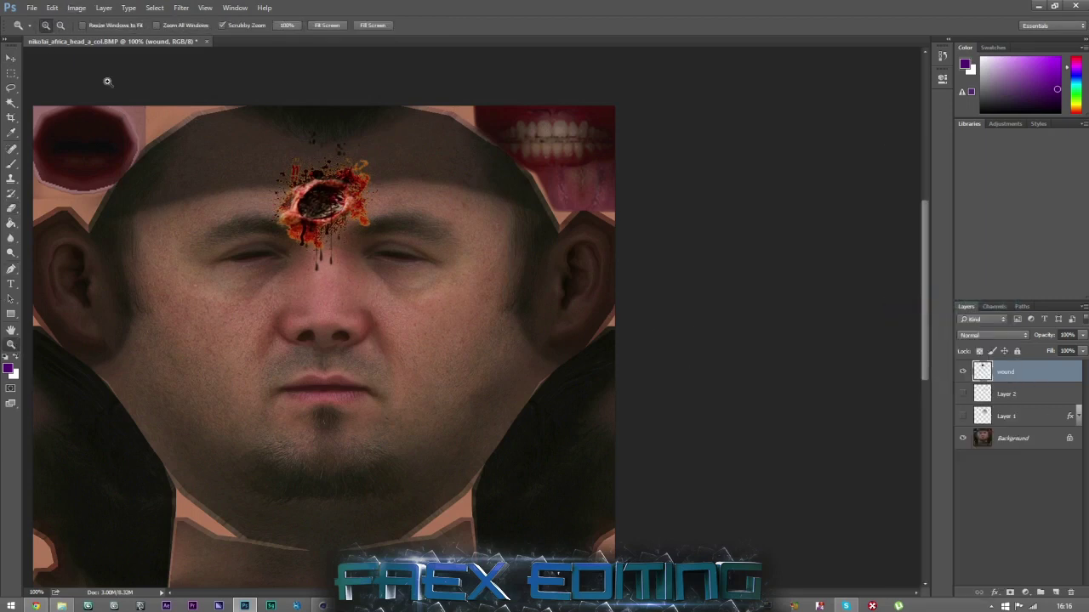
pyautogui.click(283, 168)
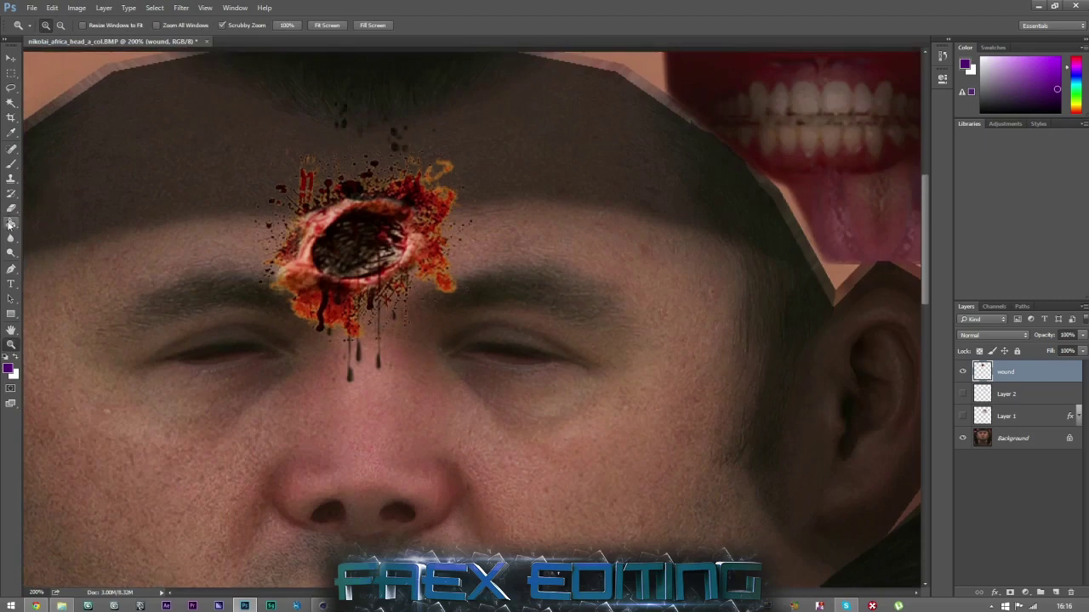
pyautogui.click(11, 209)
pyautogui.click(60, 26)
pyautogui.click(83, 62)
pyautogui.click(357, 378)
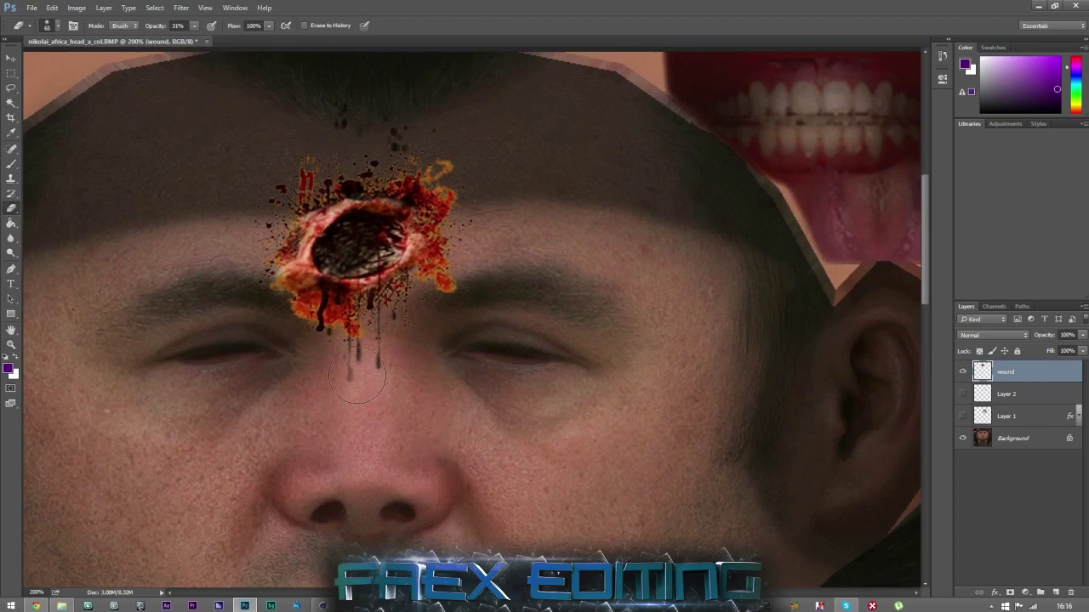
pyautogui.moveTo(384, 374)
pyautogui.mouseDown()
pyautogui.moveTo(286, 329)
pyautogui.moveTo(270, 305)
pyautogui.moveTo(277, 331)
pyautogui.moveTo(308, 352)
pyautogui.mouseUp()
pyautogui.moveTo(388, 348)
pyautogui.mouseDown()
pyautogui.moveTo(428, 315)
pyautogui.moveTo(433, 323)
pyautogui.moveTo(420, 297)
pyautogui.moveTo(340, 339)
pyautogui.moveTo(259, 317)
pyautogui.moveTo(265, 213)
pyautogui.moveTo(290, 171)
pyautogui.moveTo(398, 106)
pyautogui.moveTo(352, 117)
pyautogui.moveTo(389, 119)
pyautogui.moveTo(333, 144)
pyautogui.moveTo(408, 155)
pyautogui.moveTo(482, 187)
pyautogui.moveTo(458, 229)
pyautogui.moveTo(478, 311)
pyautogui.moveTo(464, 325)
pyautogui.moveTo(461, 304)
pyautogui.moveTo(486, 323)
pyautogui.mouseUp()
pyautogui.moveTo(342, 193)
pyautogui.mouseDown()
pyautogui.moveTo(311, 182)
pyautogui.moveTo(268, 193)
pyautogui.moveTo(286, 328)
pyautogui.mouseUp()
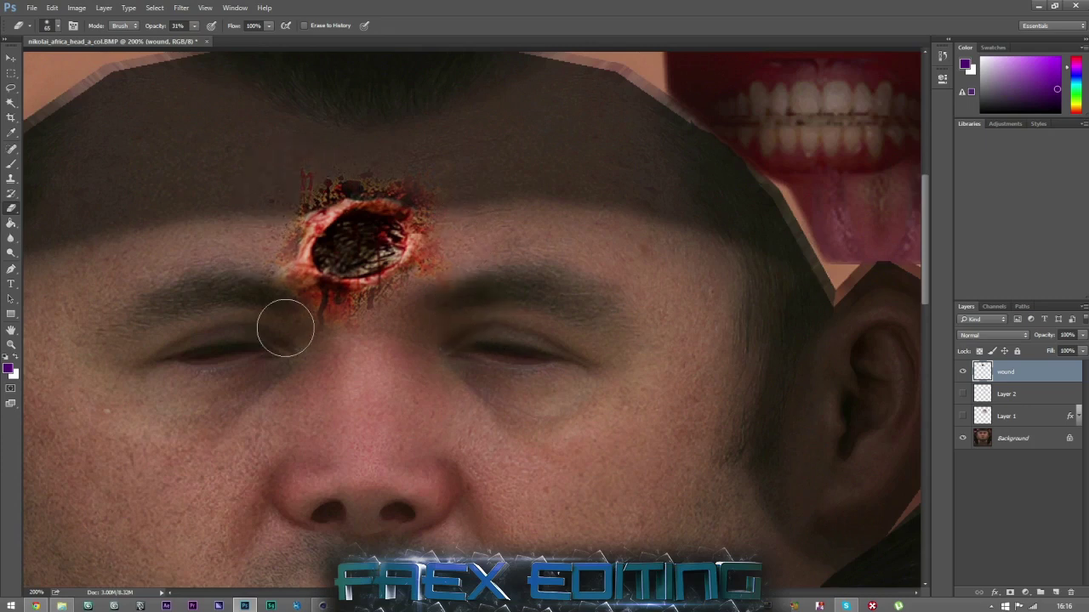
pyautogui.moveTo(371, 358)
pyautogui.mouseDown()
pyautogui.moveTo(263, 287)
pyautogui.moveTo(258, 262)
pyautogui.moveTo(365, 340)
pyautogui.mouseUp()
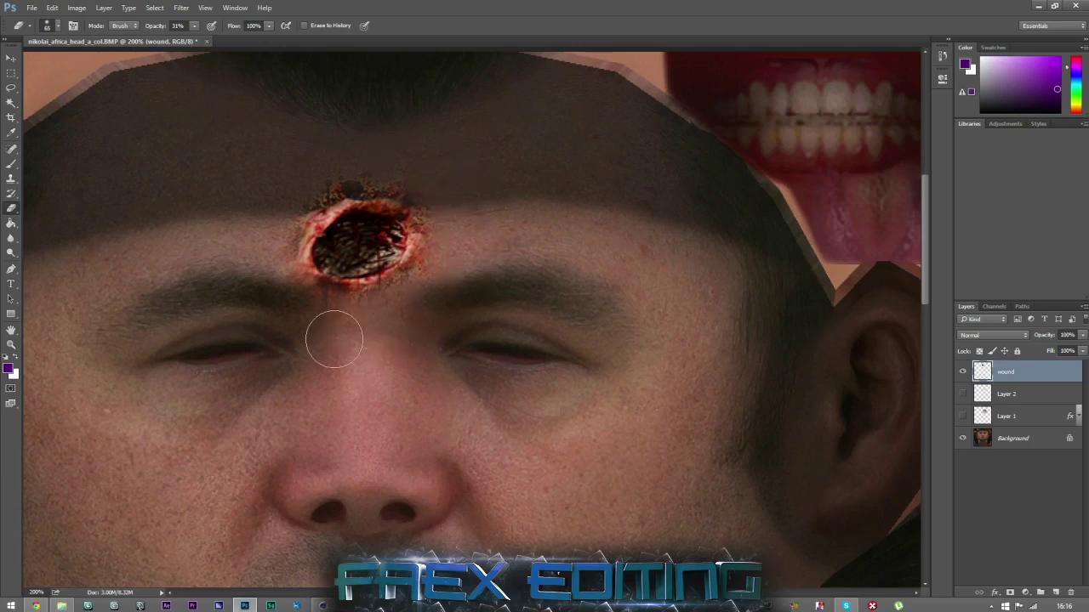
pyautogui.moveTo(324, 175)
pyautogui.mouseDown()
pyautogui.moveTo(330, 165)
pyautogui.moveTo(405, 175)
pyautogui.moveTo(332, 165)
pyautogui.moveTo(284, 199)
pyautogui.moveTo(274, 244)
pyautogui.mouseUp()
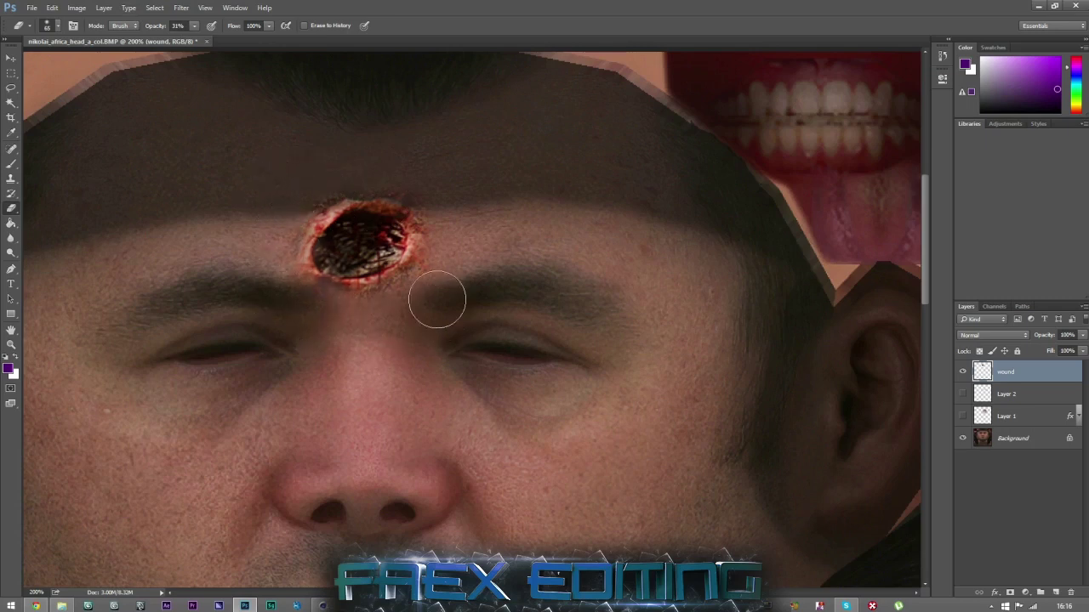
# Reposition the wound slightly lower, centring it between the eyebrows just above the nose.
pyautogui.click(11, 56)
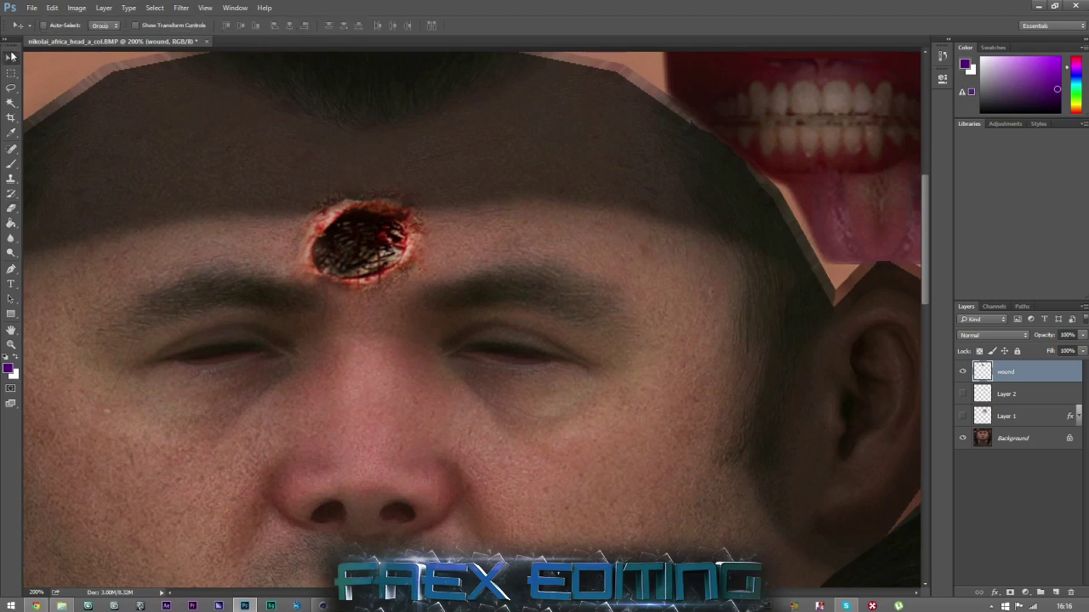
pyautogui.moveTo(375, 257); pyautogui.dragTo(385, 261)
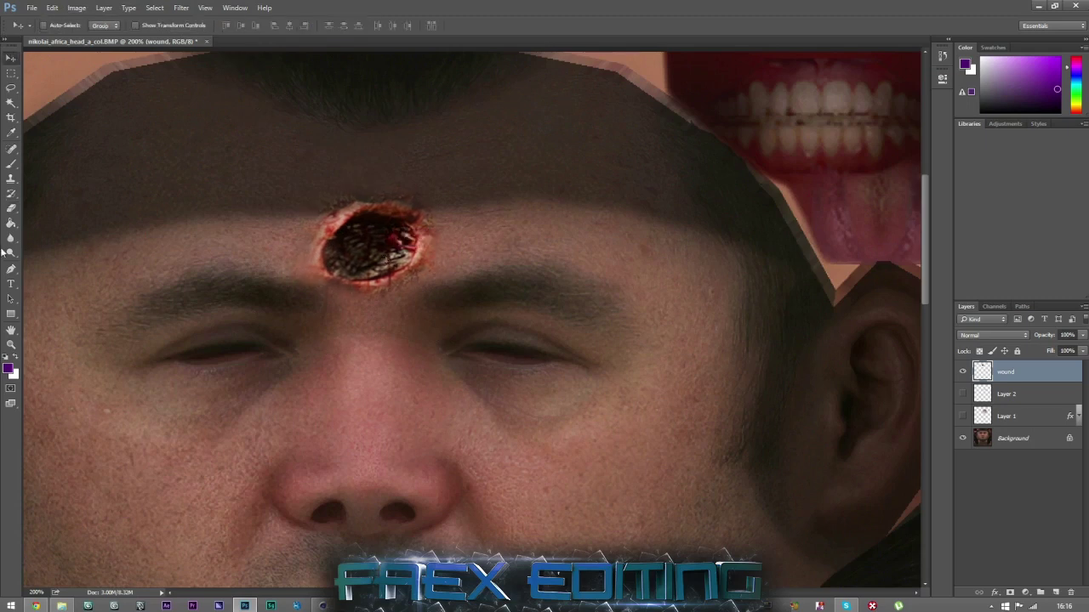
pyautogui.click(11, 345)
pyautogui.keyDown('alt'); pyautogui.click(300, 211); pyautogui.keyUp('alt')
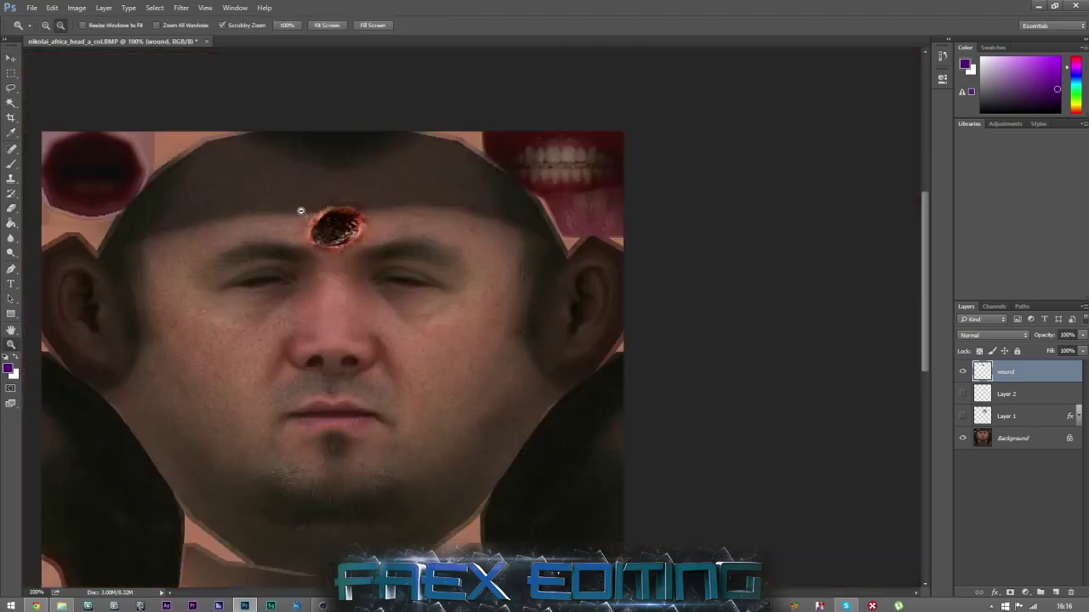
pyautogui.click(46, 24)
pyautogui.click(278, 192)
pyautogui.click(11, 58)
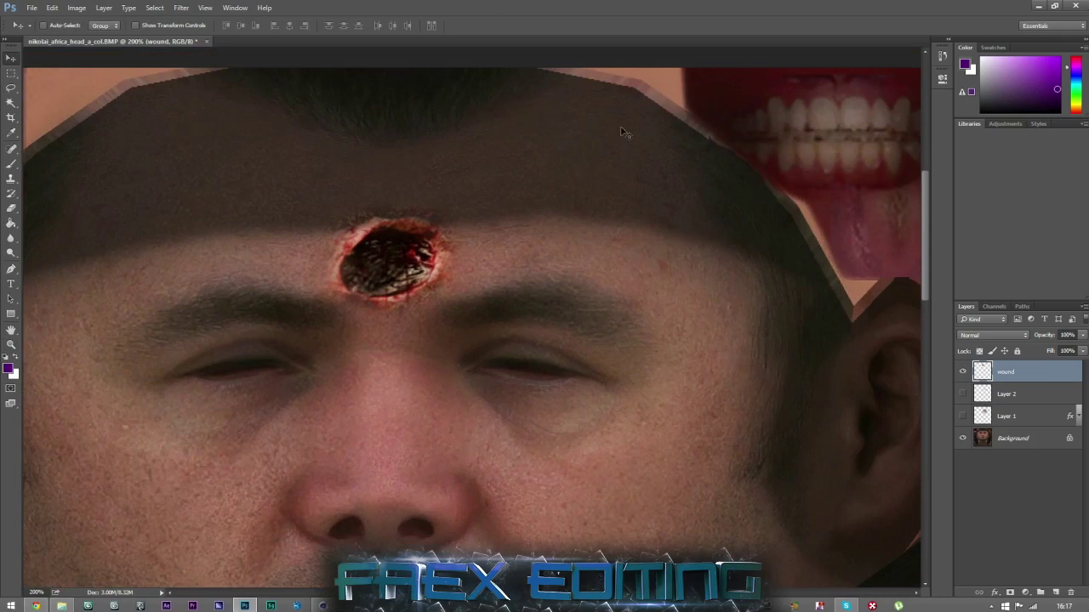
pyautogui.moveTo(407, 272); pyautogui.dragTo(405, 313)
pyautogui.click(11, 208)
pyautogui.scroll(1, 448, 104)
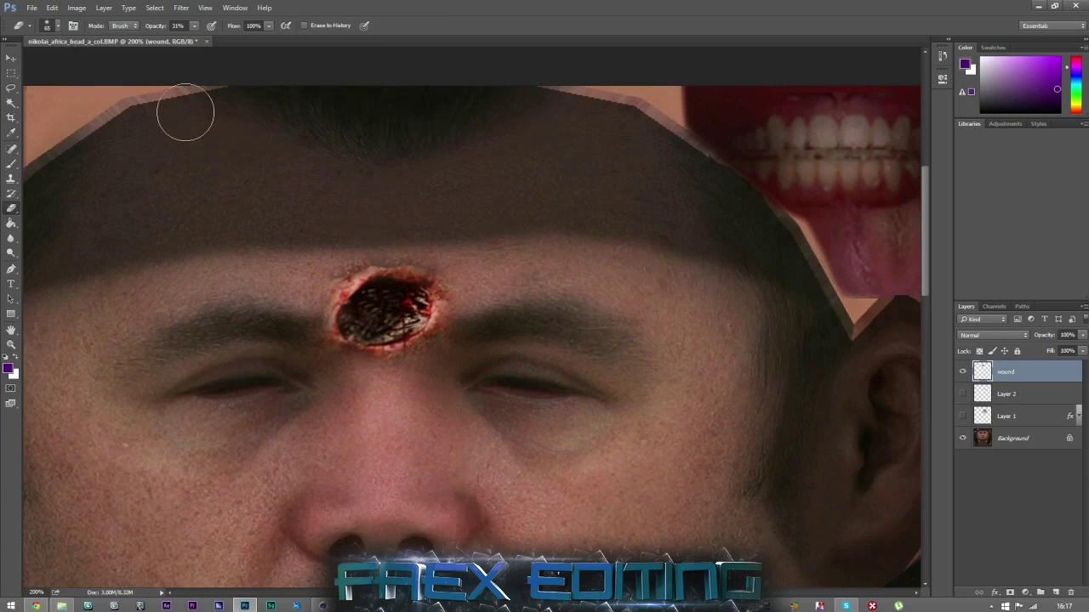
# Darken the wound layer with a Brightness/Contrast adjustment of about -118 brightness and -39 contrast.
pyautogui.click(77, 8)
pyautogui.moveTo(163, 39)
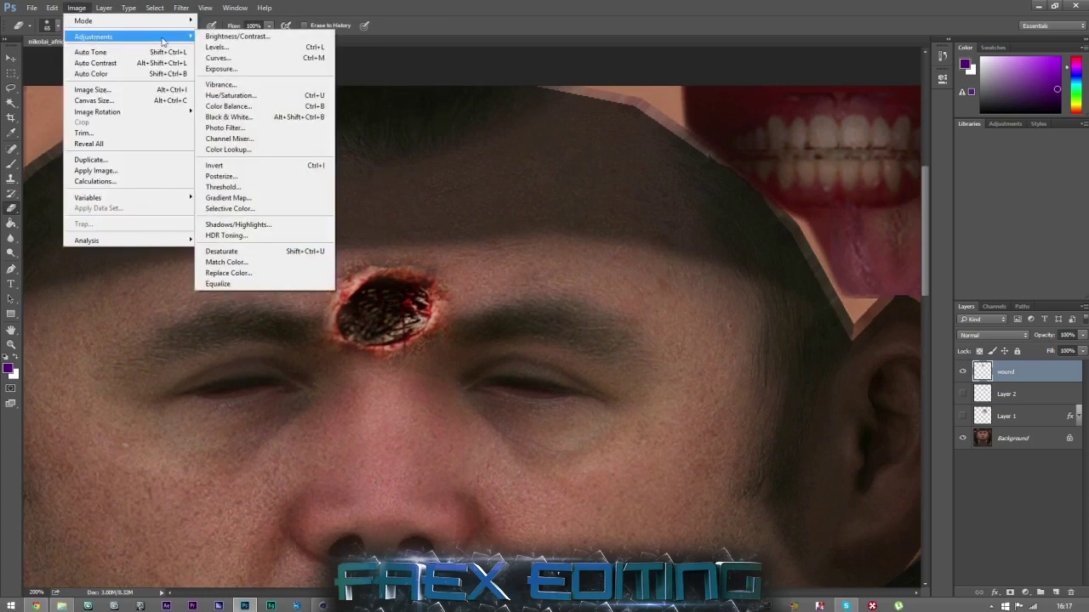
pyautogui.click(237, 36)
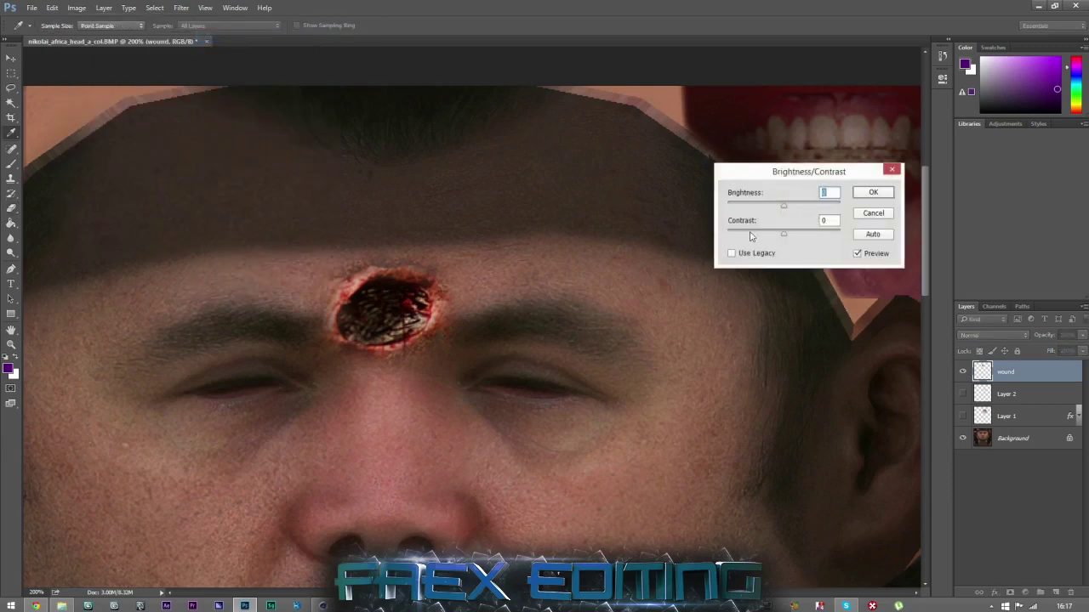
pyautogui.moveTo(782, 212); pyautogui.dragTo(760, 214)
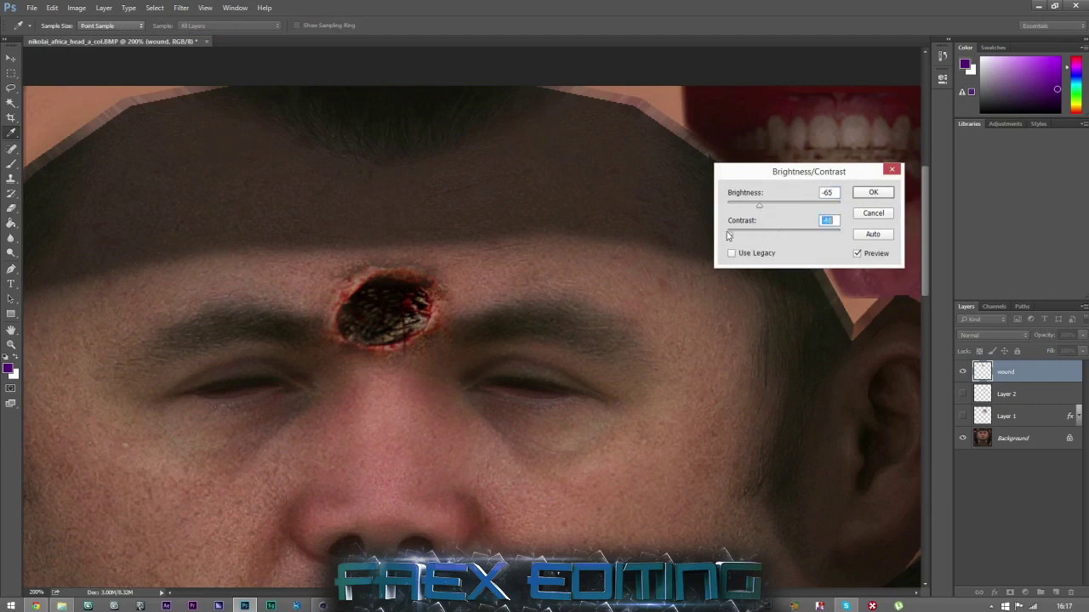
pyautogui.moveTo(683, 234); pyautogui.dragTo(990, 247)
pyautogui.moveTo(759, 206); pyautogui.dragTo(729, 213)
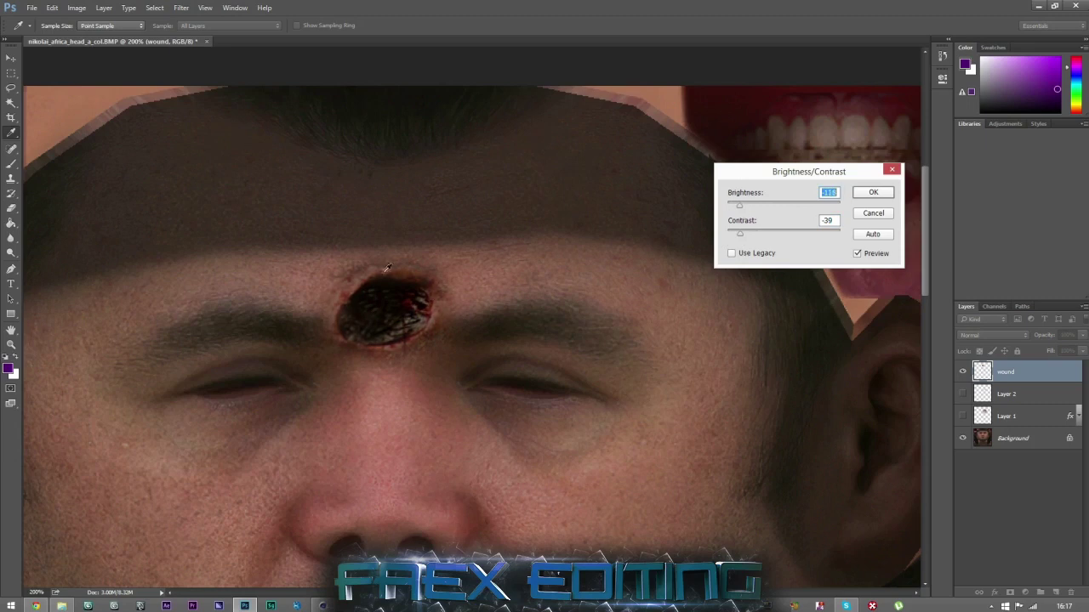
pyautogui.click(869, 194)
pyautogui.press('e')
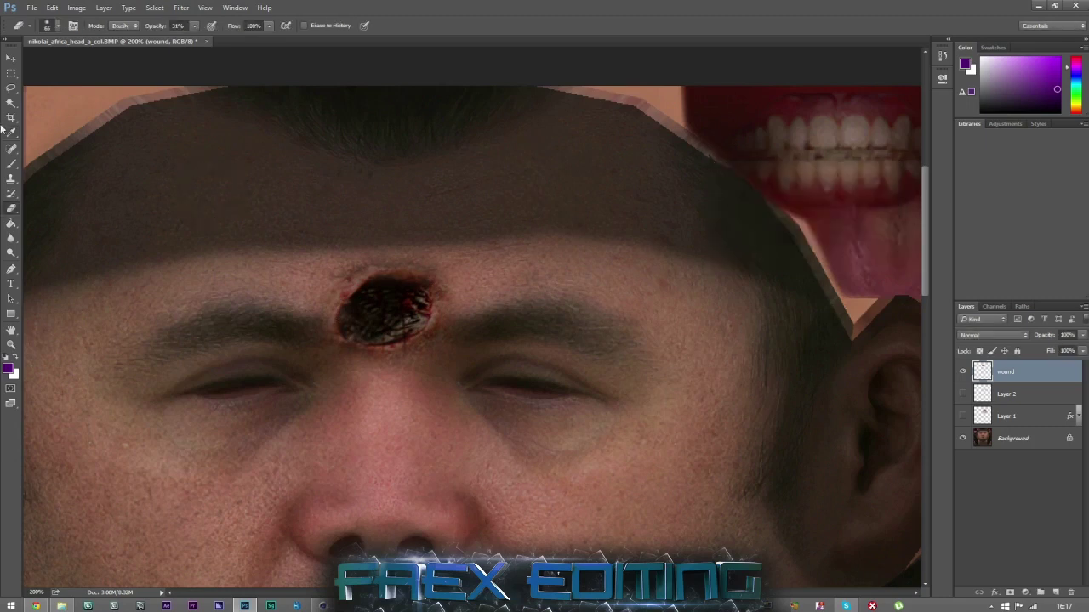
pyautogui.click(16, 60)
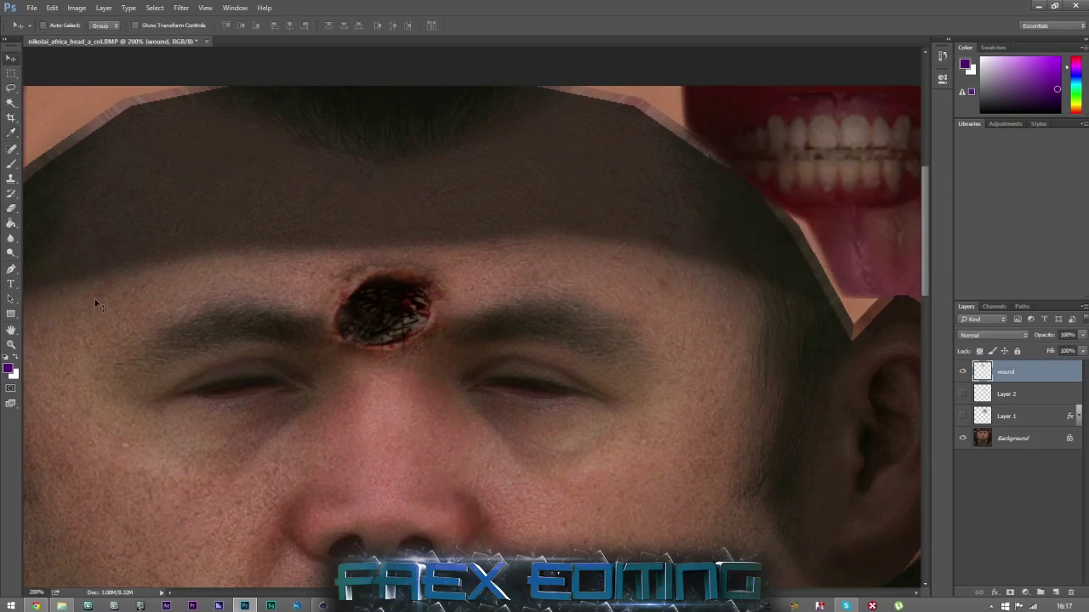
# Examine the wound on the whole face texture, glance at the soldier model in Cinema 4D and return to Photoshop.
pyautogui.click(11, 344)
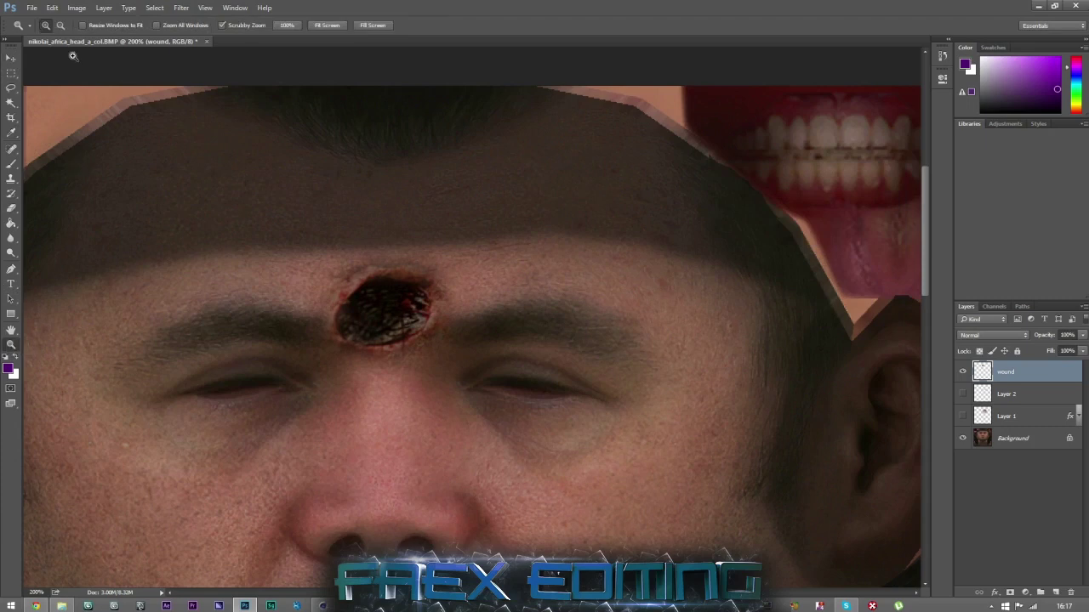
pyautogui.click(60, 25)
pyautogui.click(319, 248)
pyautogui.click(490, 364)
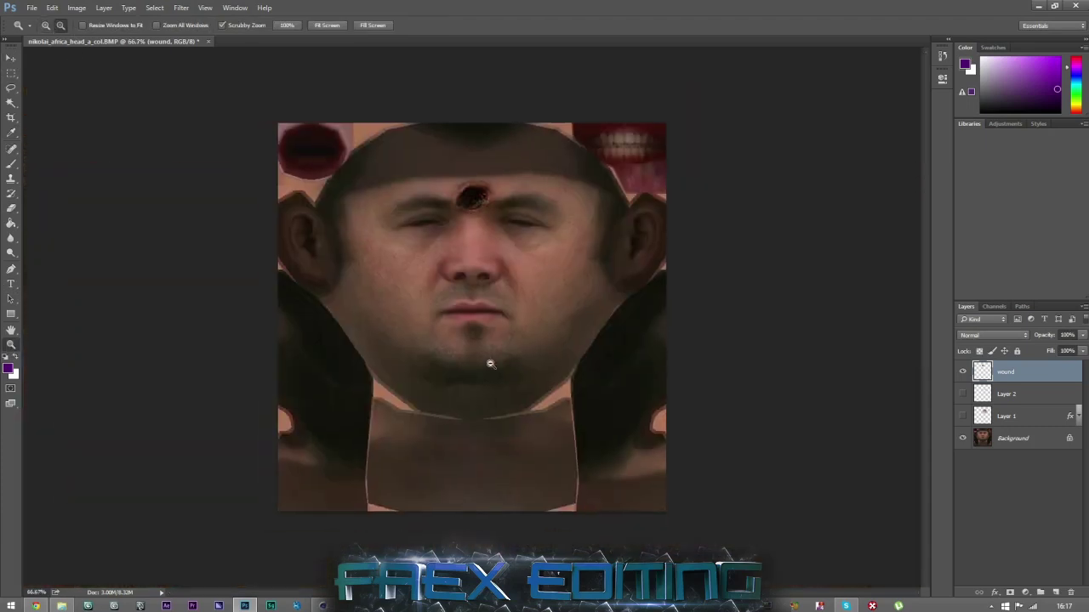
pyautogui.click(16, 60)
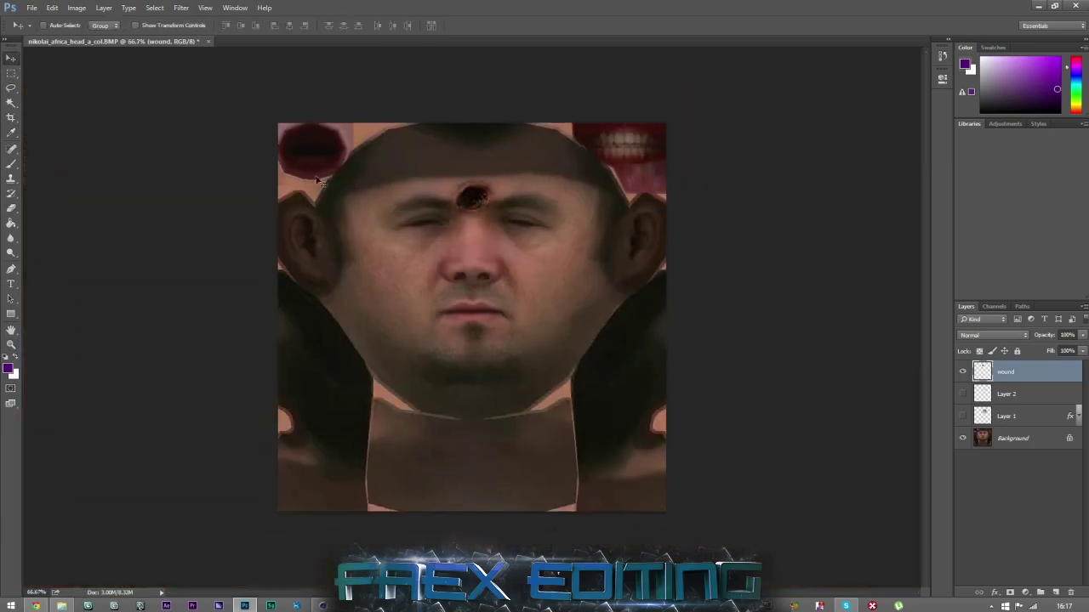
pyautogui.click(34, 8)
pyautogui.click(173, 593)
pyautogui.click(319, 604)
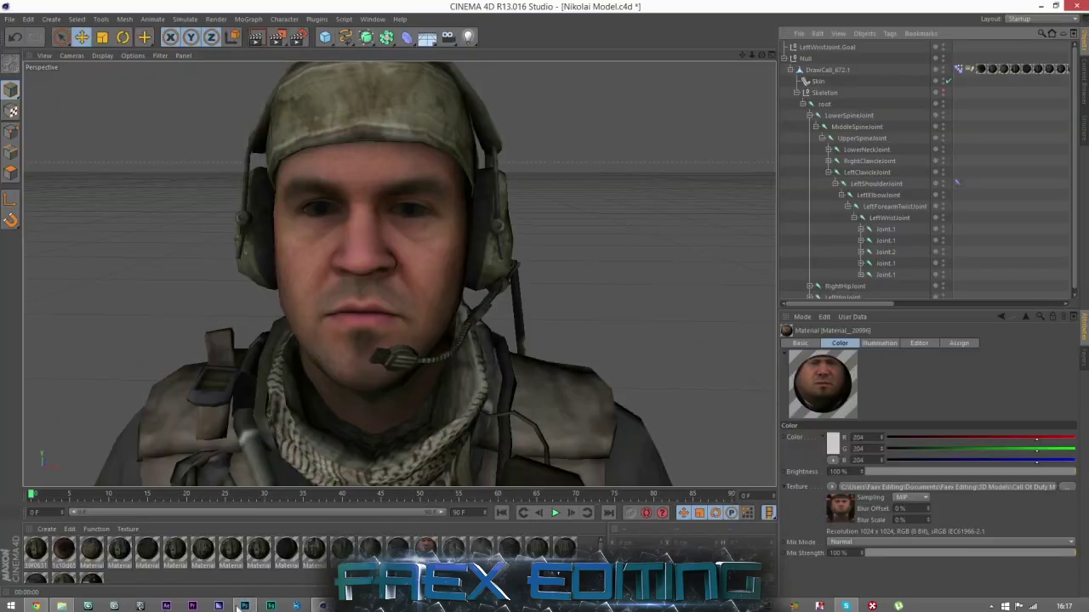
pyautogui.click(244, 605)
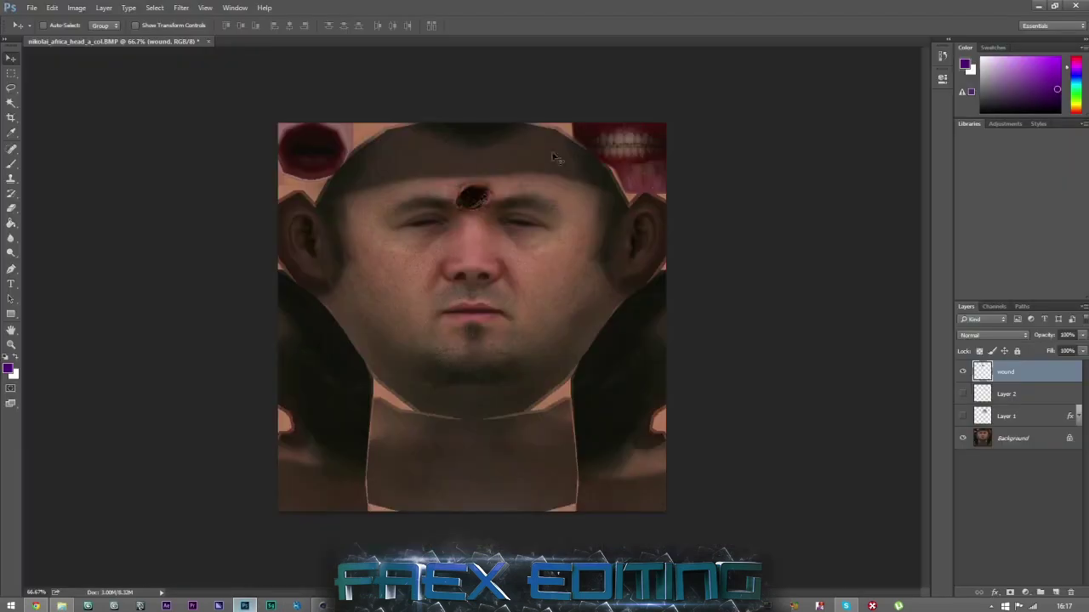
# Show Layer 2 and Layer 1 with the eye bruise and hide the wound layer.
pyautogui.click(962, 394)
pyautogui.click(962, 416)
pyautogui.click(962, 372)
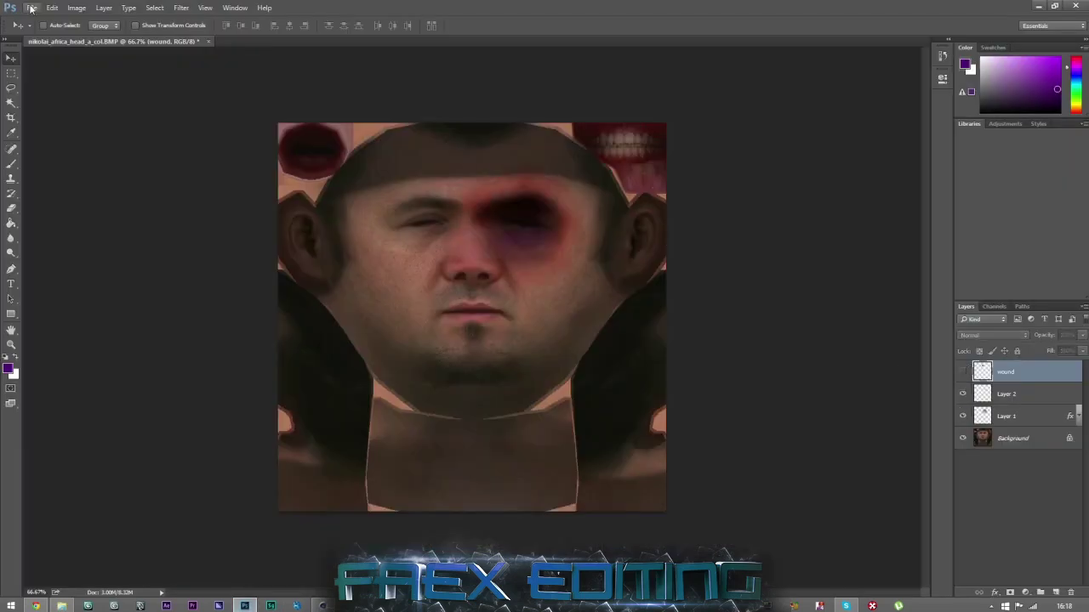
# Save the bruised head texture to the Desktop as a PNG named nikolai_africa_head_a_col, using smallest compression and no interlacing.
pyautogui.click(31, 8)
pyautogui.click(127, 133)
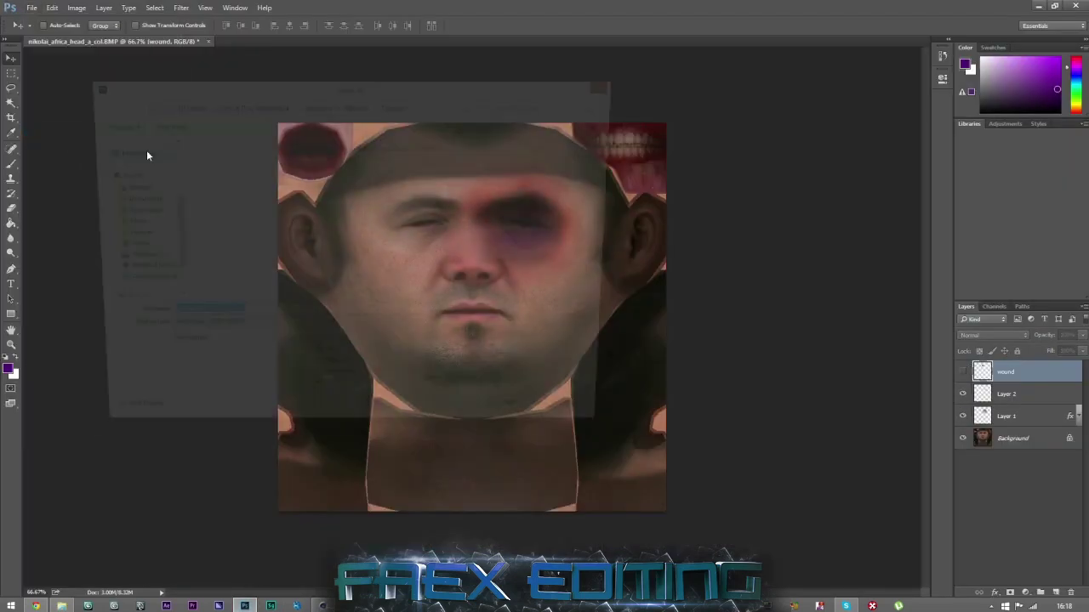
pyautogui.click(124, 187)
pyautogui.click(195, 333)
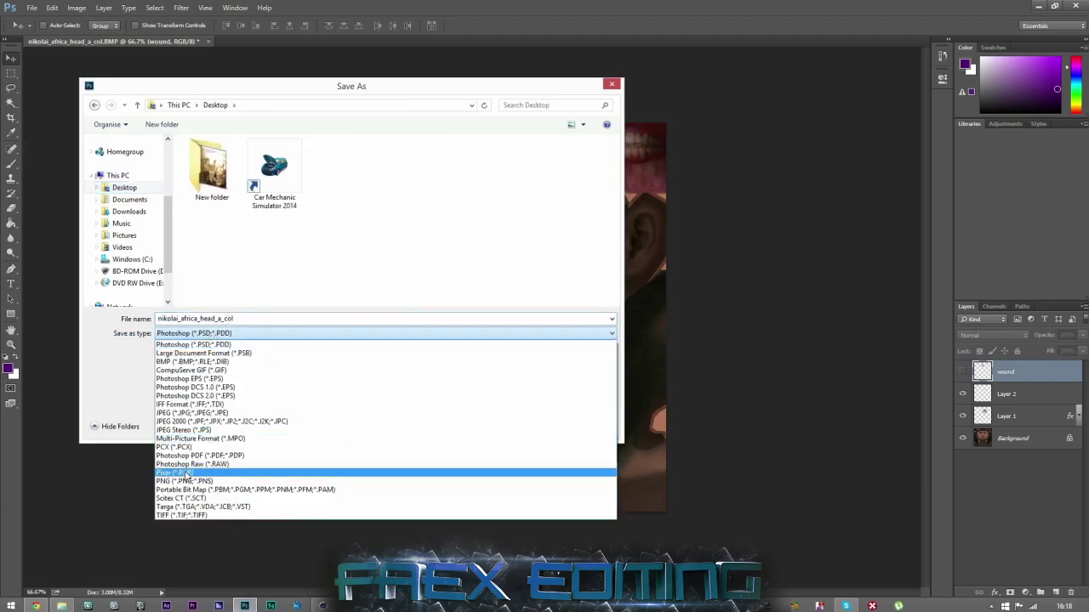
pyautogui.click(185, 481)
pyautogui.click(523, 428)
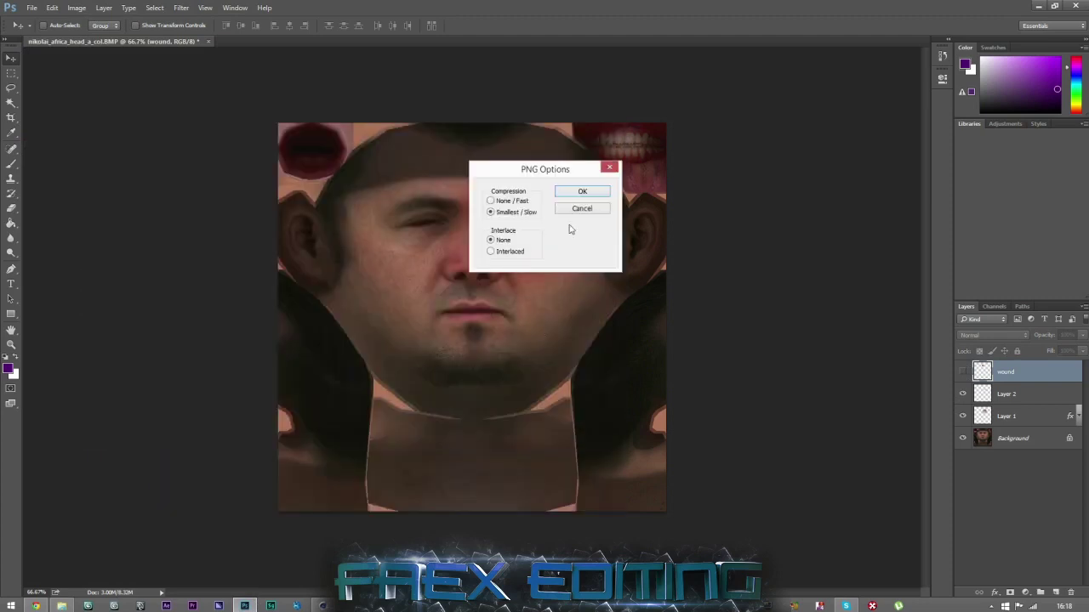
pyautogui.click(579, 192)
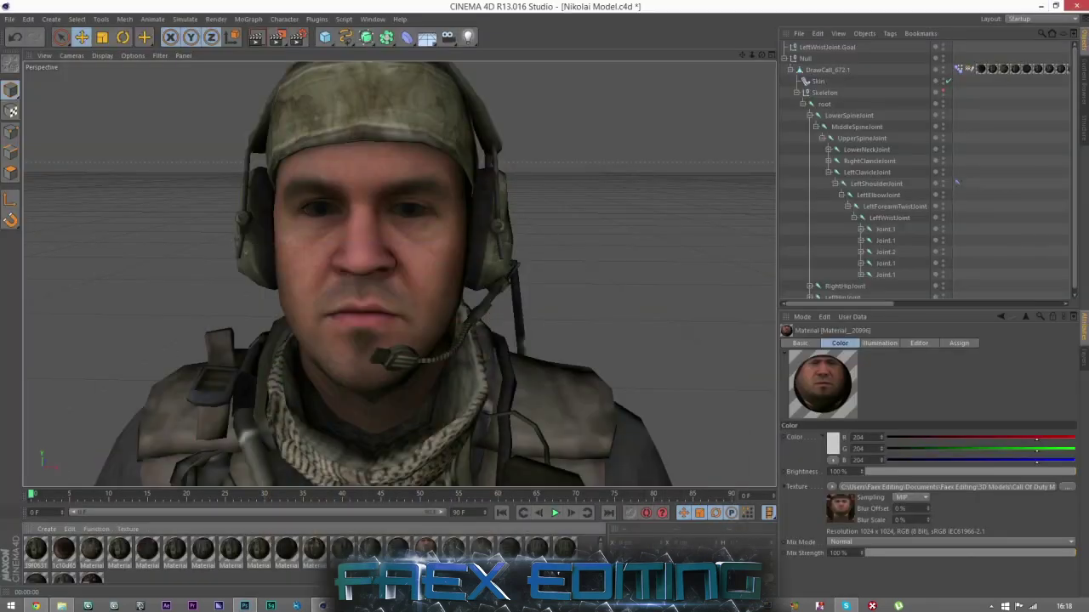
# Load the nikolai_africa_head_a_col image with the forehead wound from the Textures folder as the head material's color texture, without a project copy.
pyautogui.doubleClick(425, 548)
pyautogui.click(58, 605)
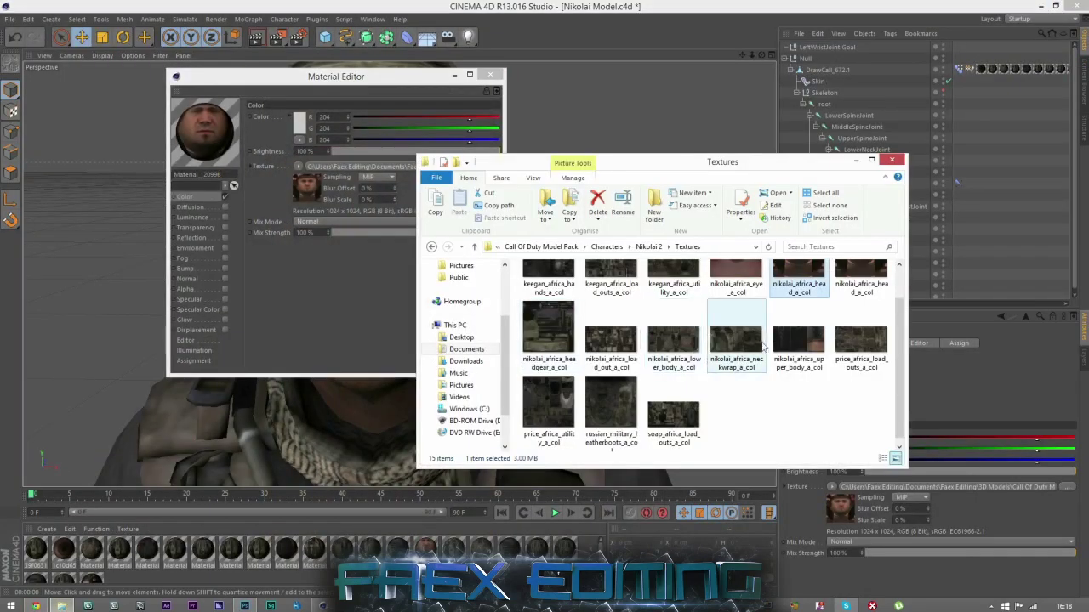
pyautogui.click(850, 312)
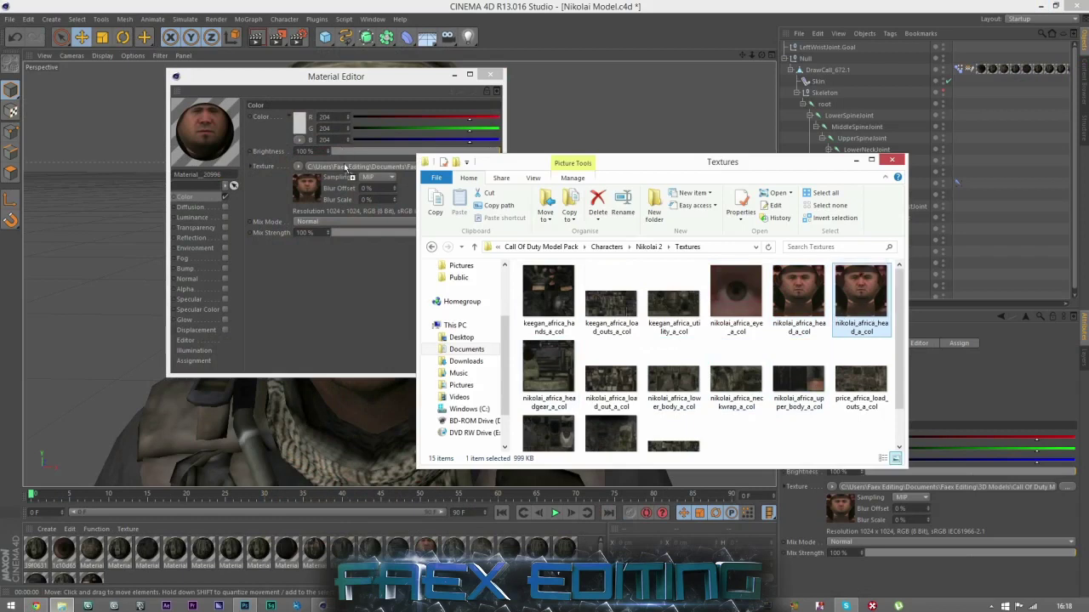
pyautogui.moveTo(346, 170); pyautogui.dragTo(347, 168)
pyautogui.click(611, 345)
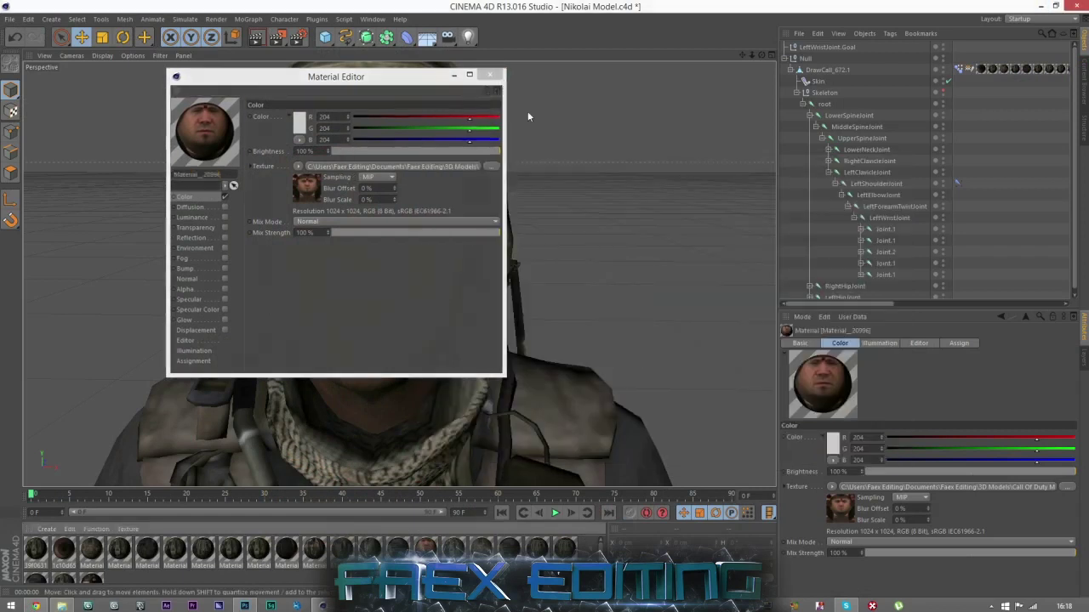
pyautogui.click(489, 75)
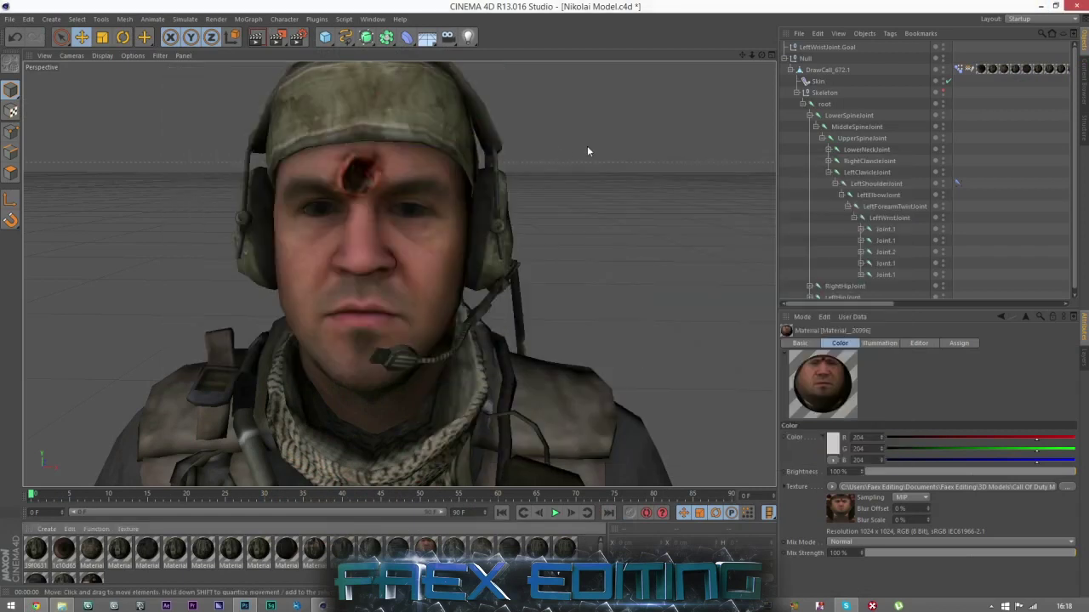
# Render the view of the wounded head from the front and again from a slightly different angle, accepting the missing texture.
pyautogui.click(266, 41)
pyautogui.click(240, 178)
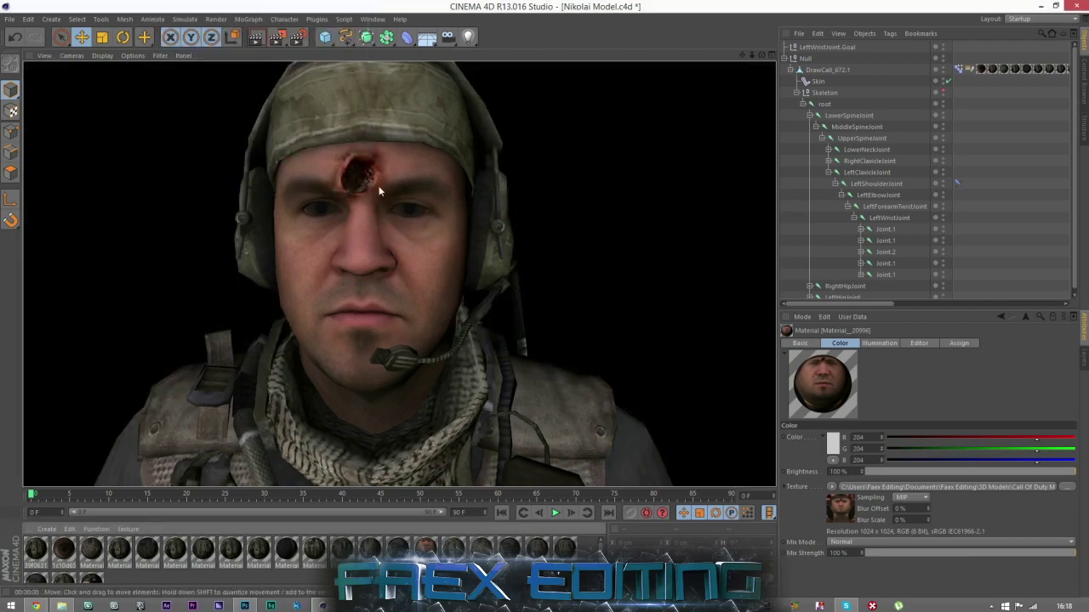
pyautogui.moveTo(761, 55)
pyautogui.mouseDown()
pyautogui.moveTo(749, 56)
pyautogui.moveTo(787, 56)
pyautogui.moveTo(761, 56)
pyautogui.mouseUp()
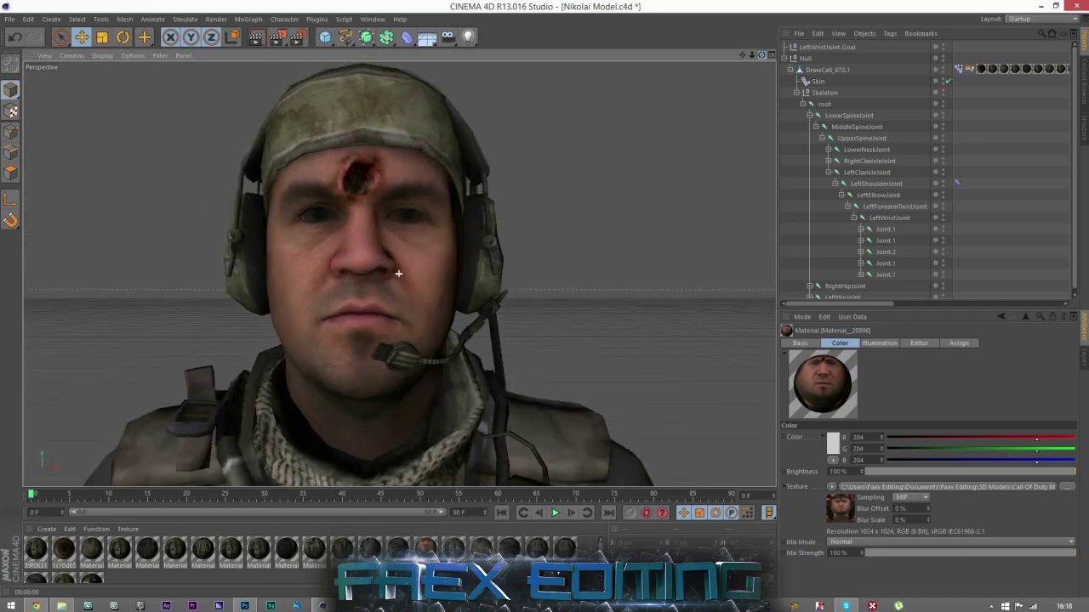
pyautogui.keyDown('alt'); pyautogui.moveTo(368, 188); pyautogui.dragTo(372, 188); pyautogui.keyUp('alt')
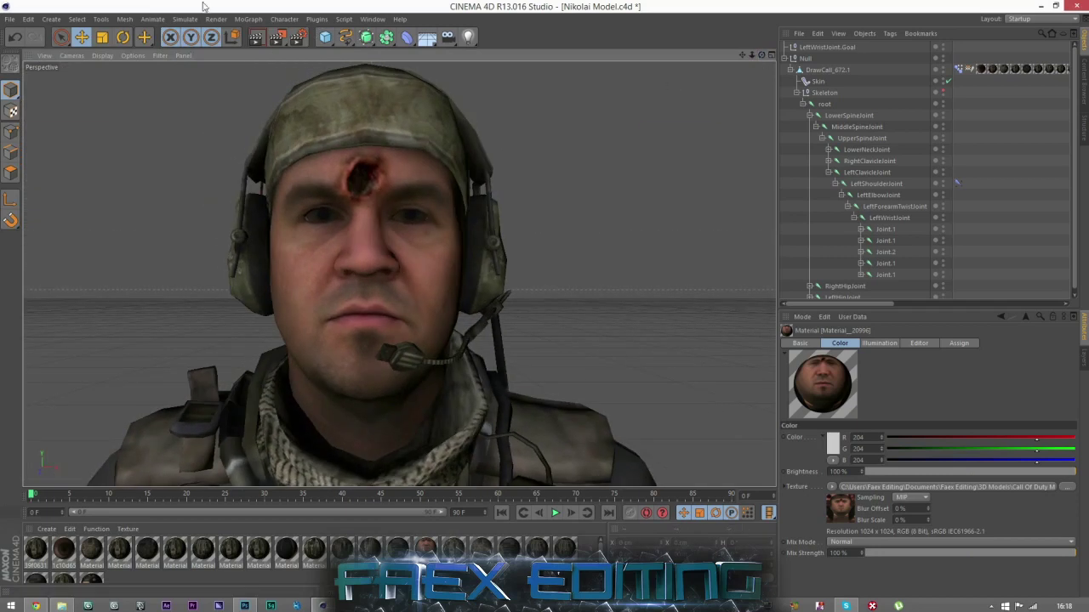
pyautogui.click(252, 36)
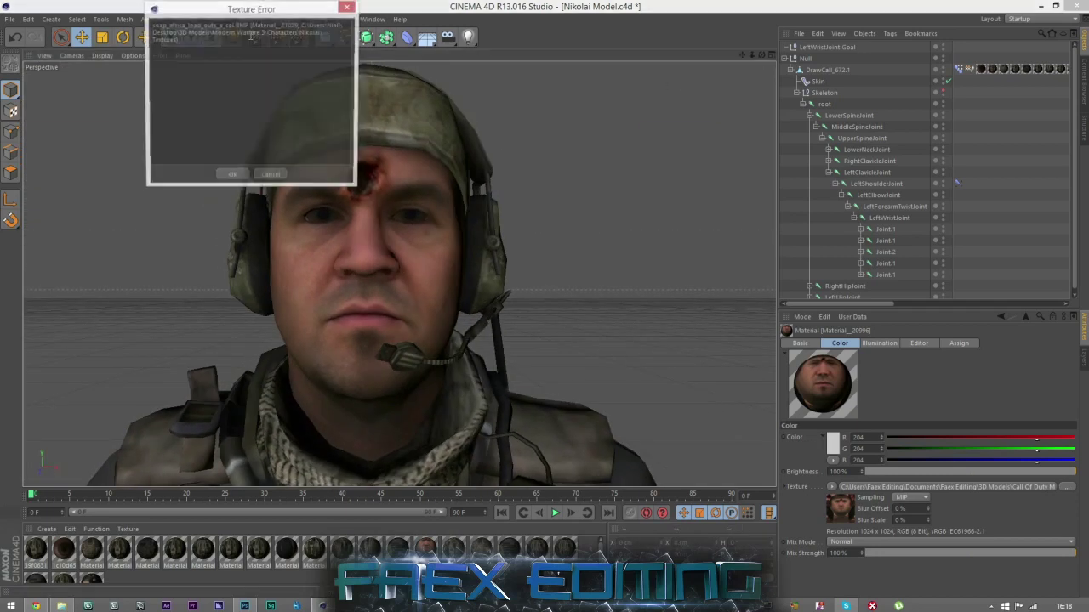
pyautogui.click(231, 177)
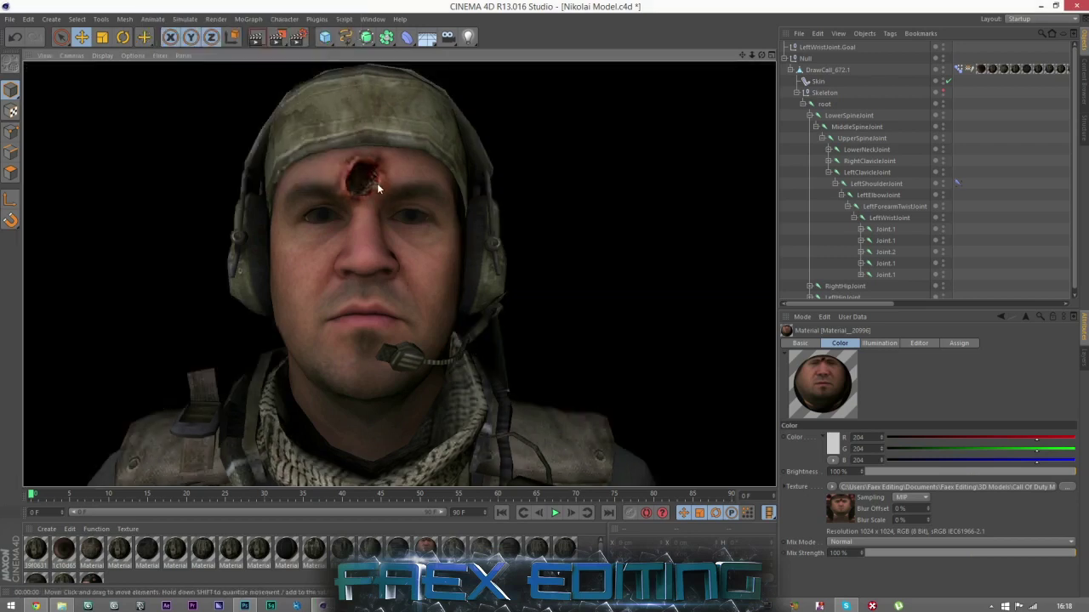
# Merge the Lighting scene from Documents, Faex Editing, Upload Resources into the project.
pyautogui.click(9, 18)
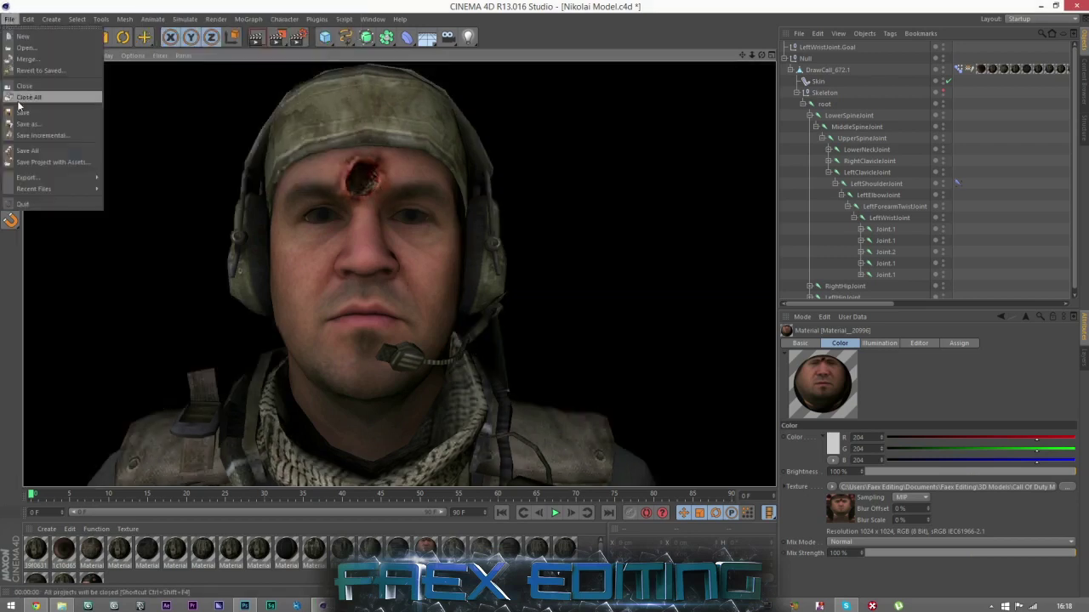
pyautogui.click(34, 59)
pyautogui.click(44, 236)
pyautogui.click(50, 248)
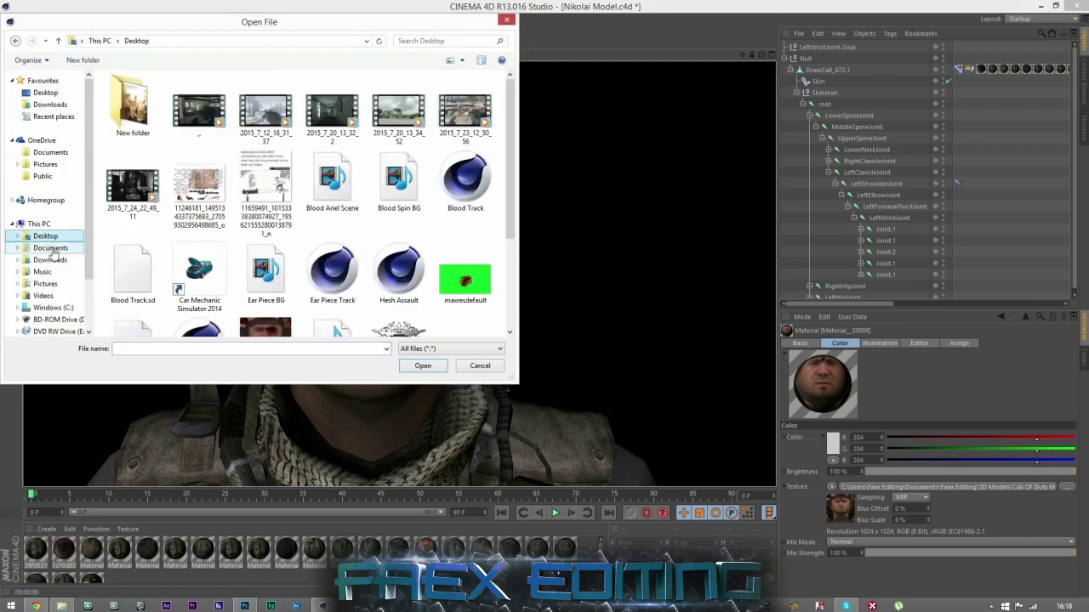
pyautogui.doubleClick(135, 213)
pyautogui.doubleClick(135, 213)
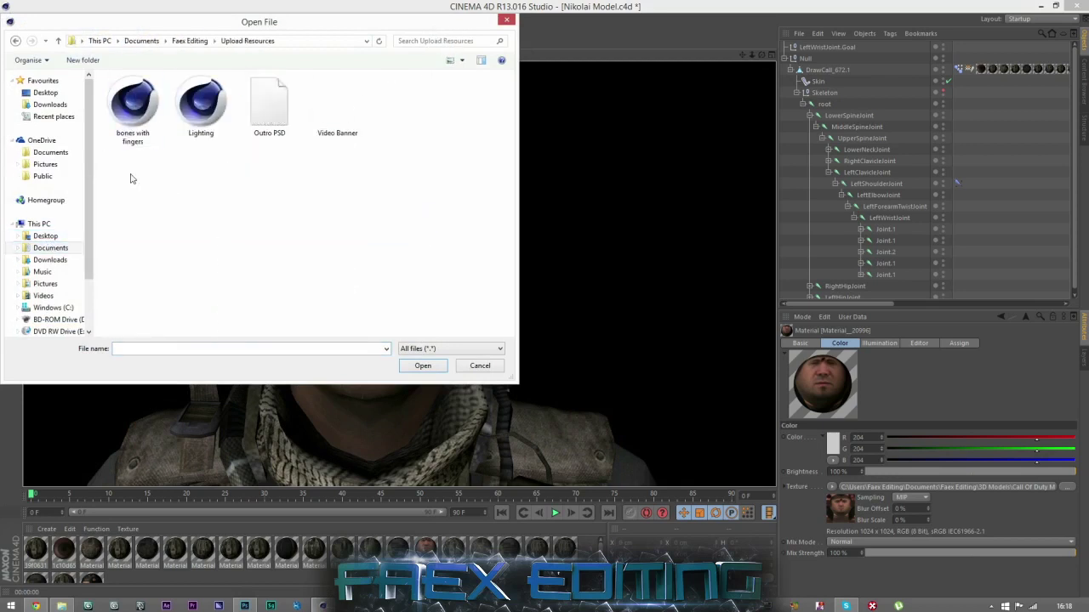
pyautogui.click(175, 112)
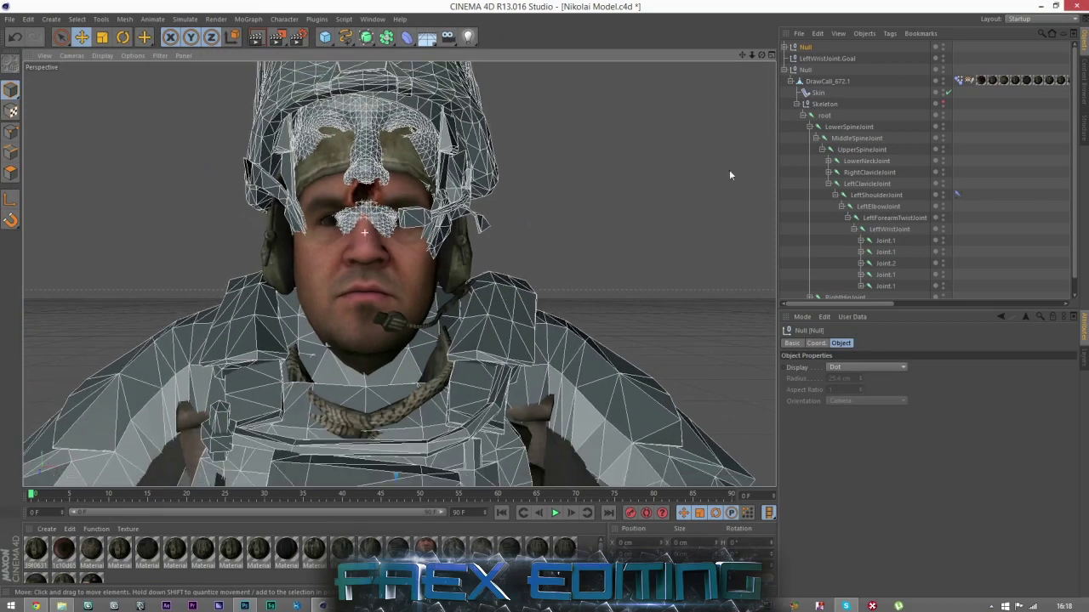
# Delete the Mesh_0040.1 figure from the merged Null group, keeping its lights.
pyautogui.click(784, 48)
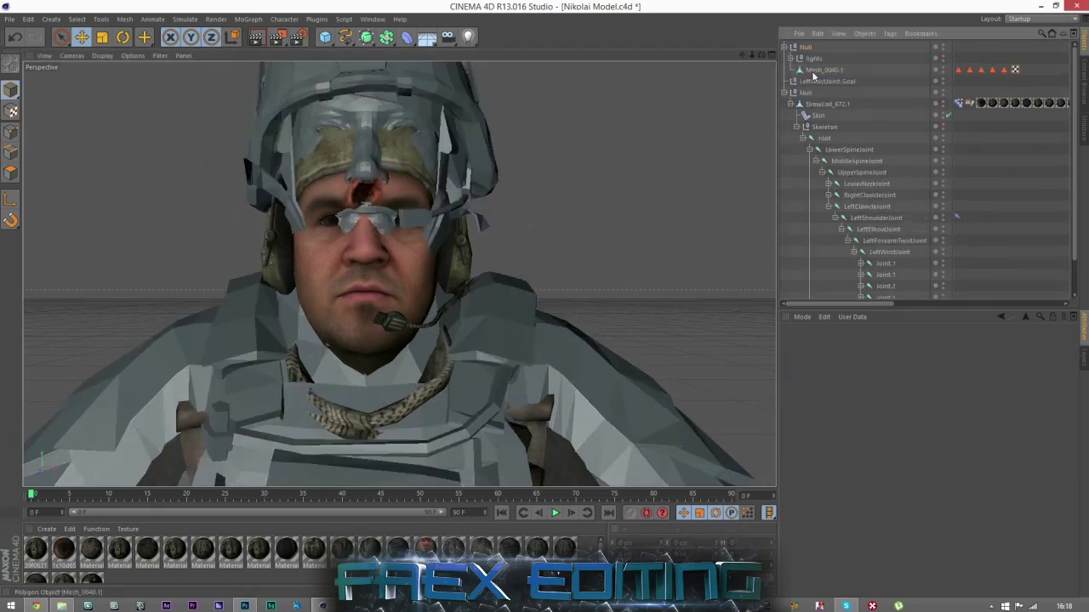
pyautogui.click(811, 71)
pyautogui.press('Delete')
# Render a front view of the wounded head with the merged lights.
pyautogui.moveTo(761, 55); pyautogui.dragTo(761, 127)
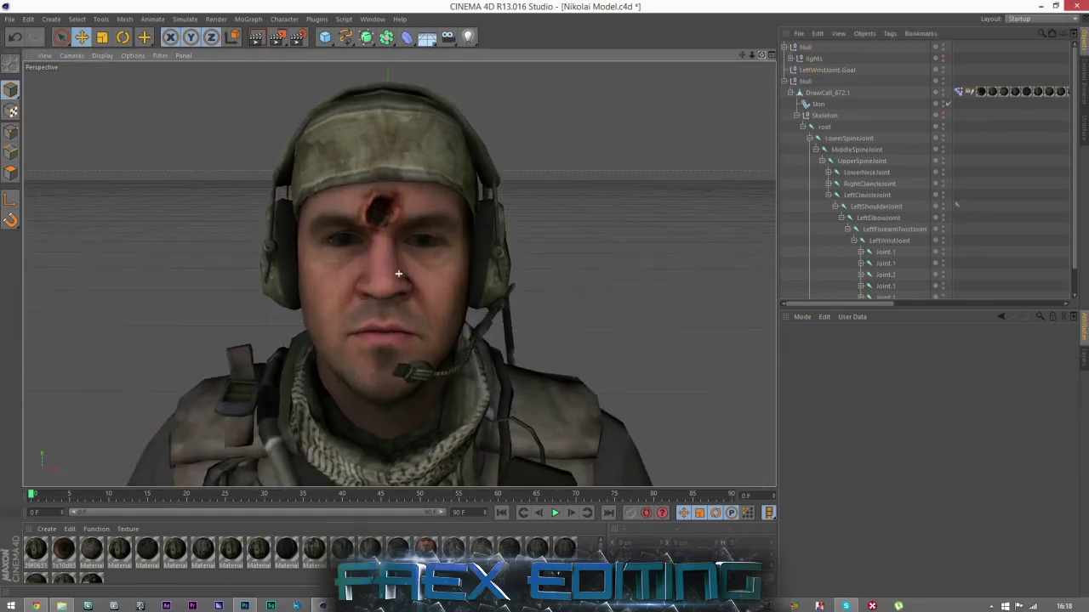
pyautogui.click(255, 38)
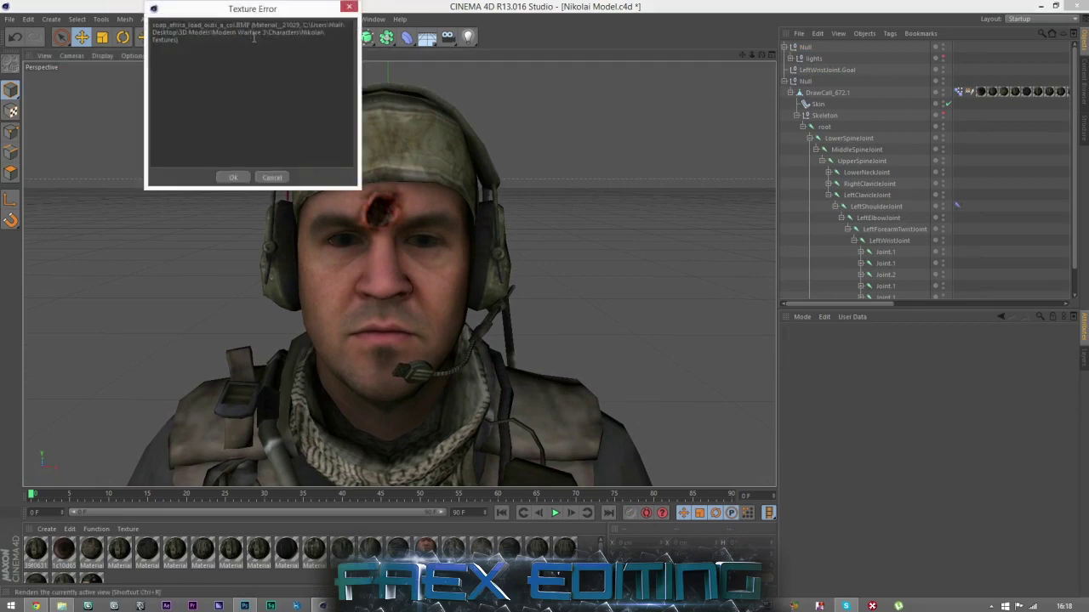
pyautogui.click(224, 177)
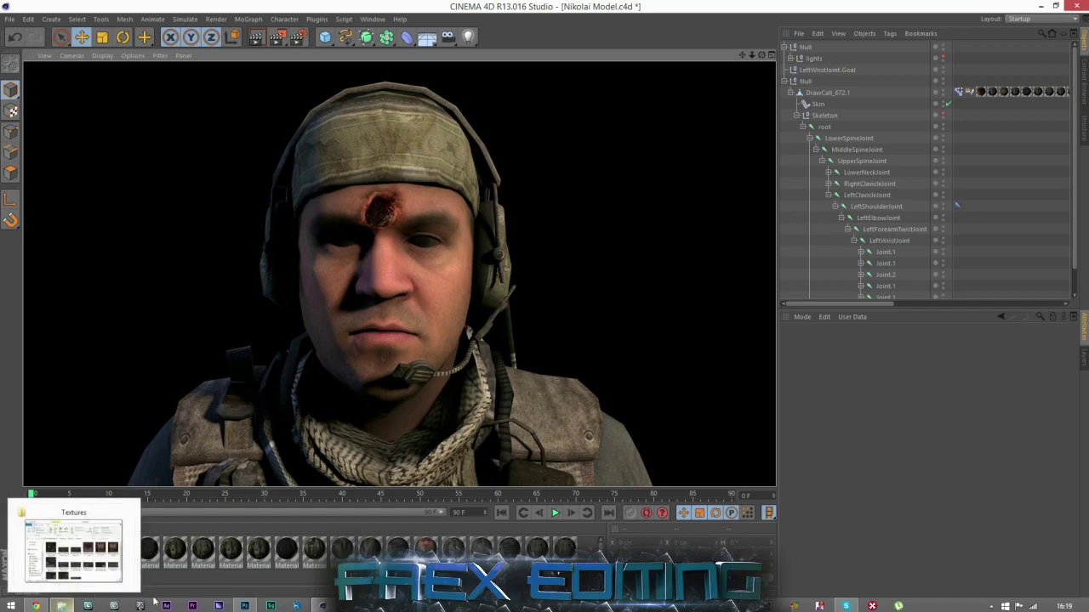
# Load the bruised nikolai_africa_head_a_col PNG from the Desktop as the head material's color texture, without copying it to the project.
pyautogui.doubleClick(425, 548)
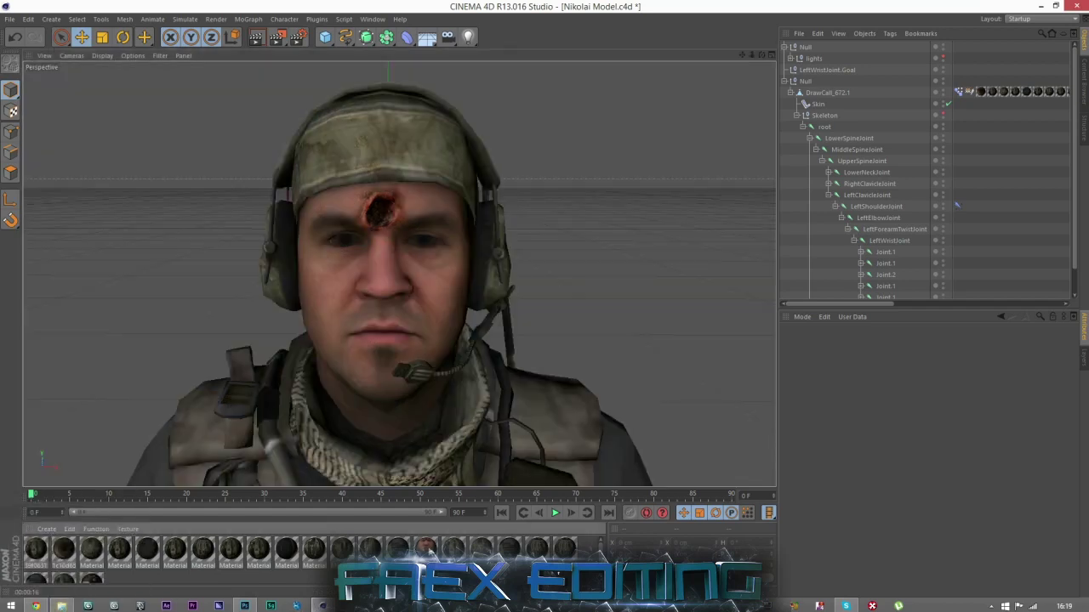
pyautogui.click(61, 605)
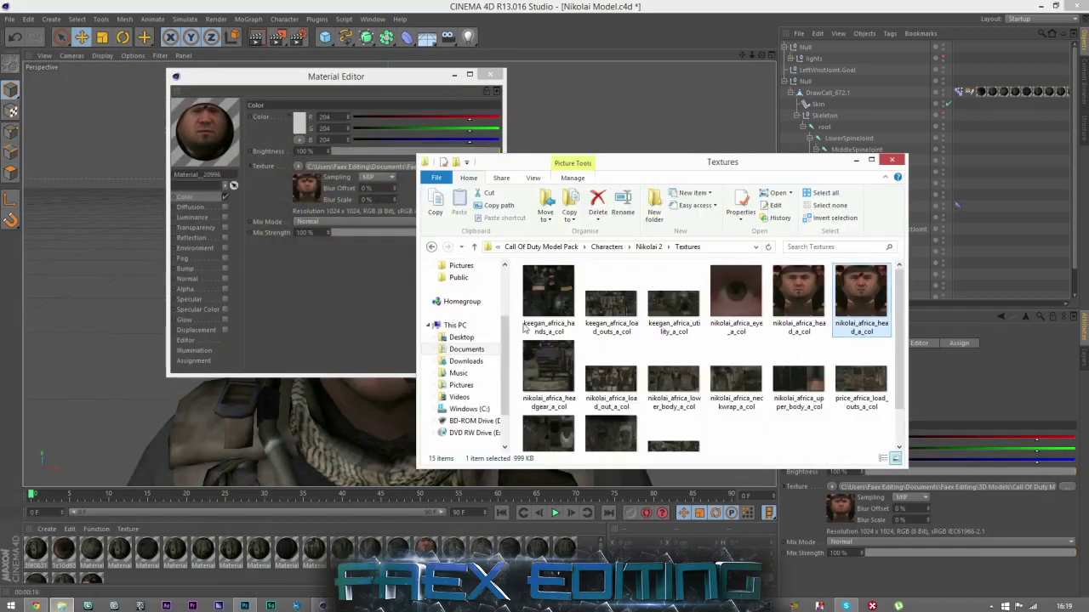
pyautogui.click(463, 337)
pyautogui.click(609, 372)
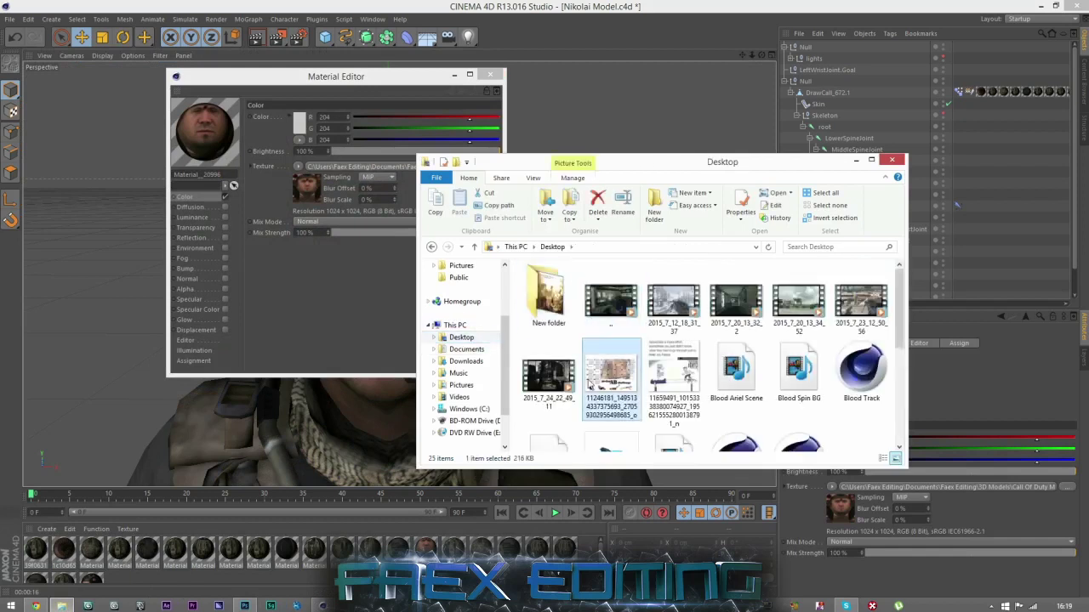
pyautogui.scroll(-2, 609, 372)
pyautogui.click(676, 347)
pyautogui.moveTo(679, 344); pyautogui.dragTo(390, 175)
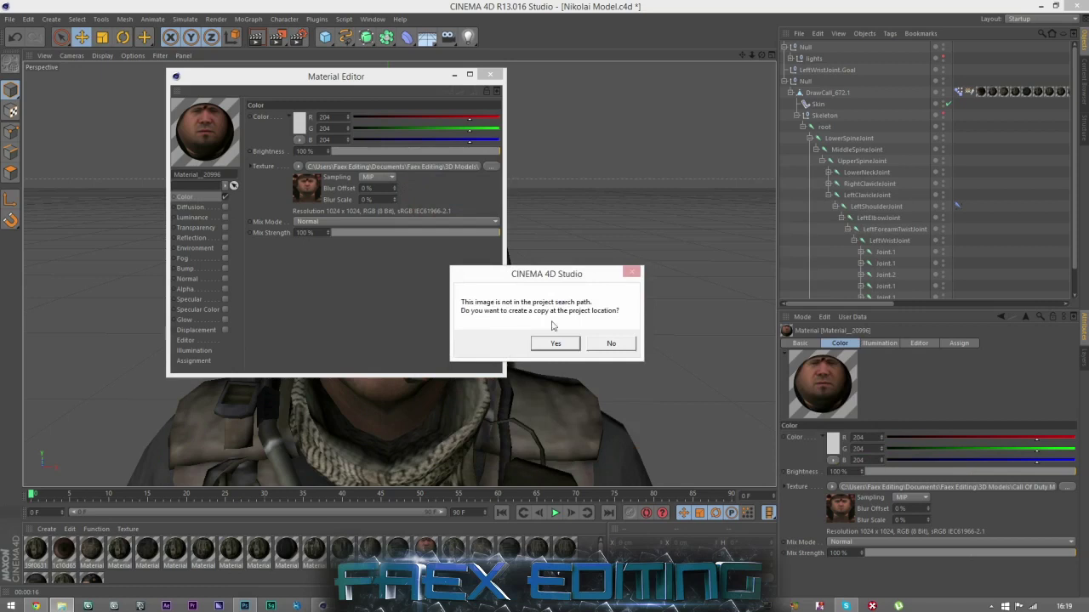
pyautogui.click(612, 342)
pyautogui.click(491, 75)
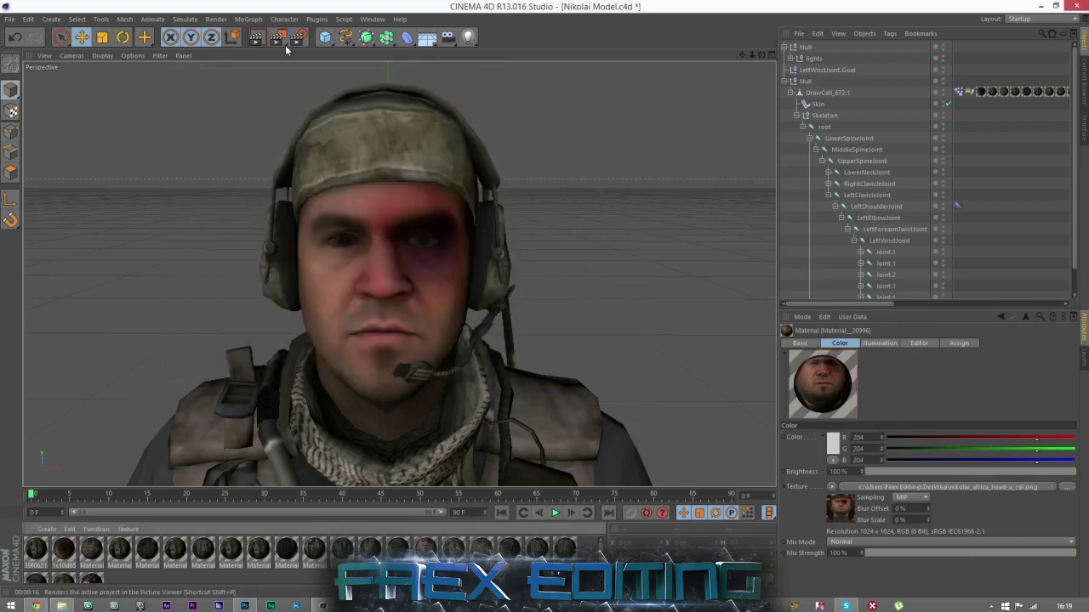
# Render the bruised head with the lights and examine the eye bruise from the side, from farther away and close up.
pyautogui.click(254, 37)
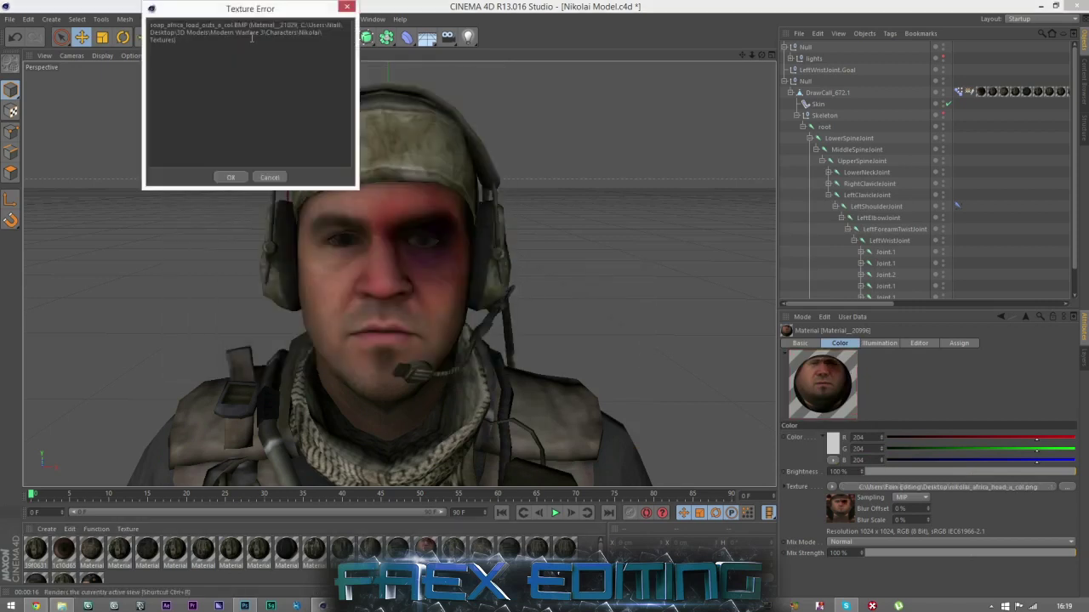
pyautogui.click(228, 177)
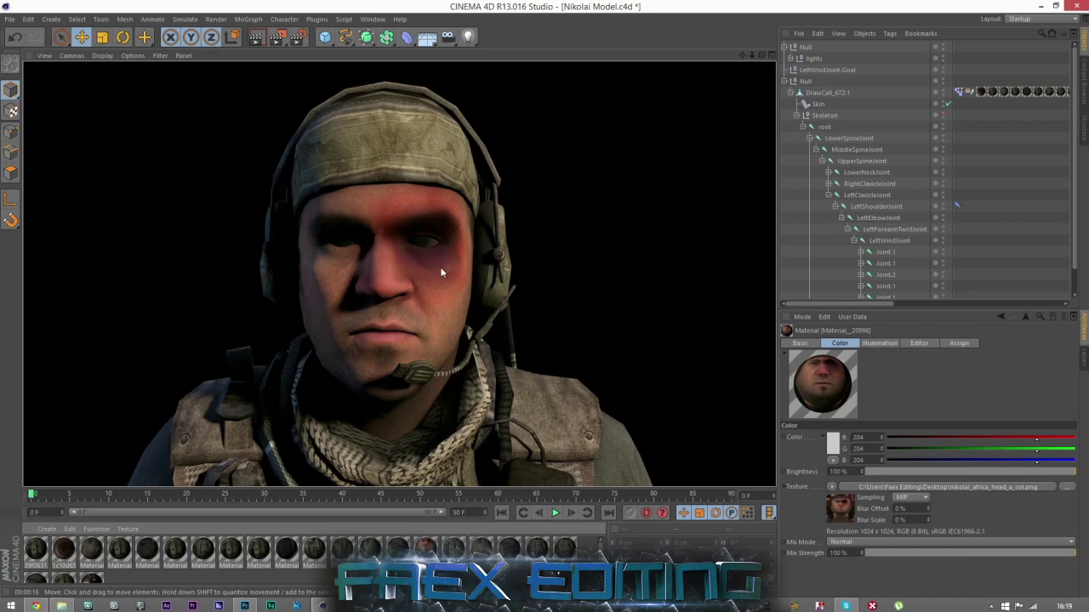
pyautogui.moveTo(420, 270)
pyautogui.keyDown('alt'); pyautogui.mouseDown()
pyautogui.moveTo(399, 276)
pyautogui.moveTo(421, 271)
pyautogui.mouseUp(); pyautogui.keyUp('alt')
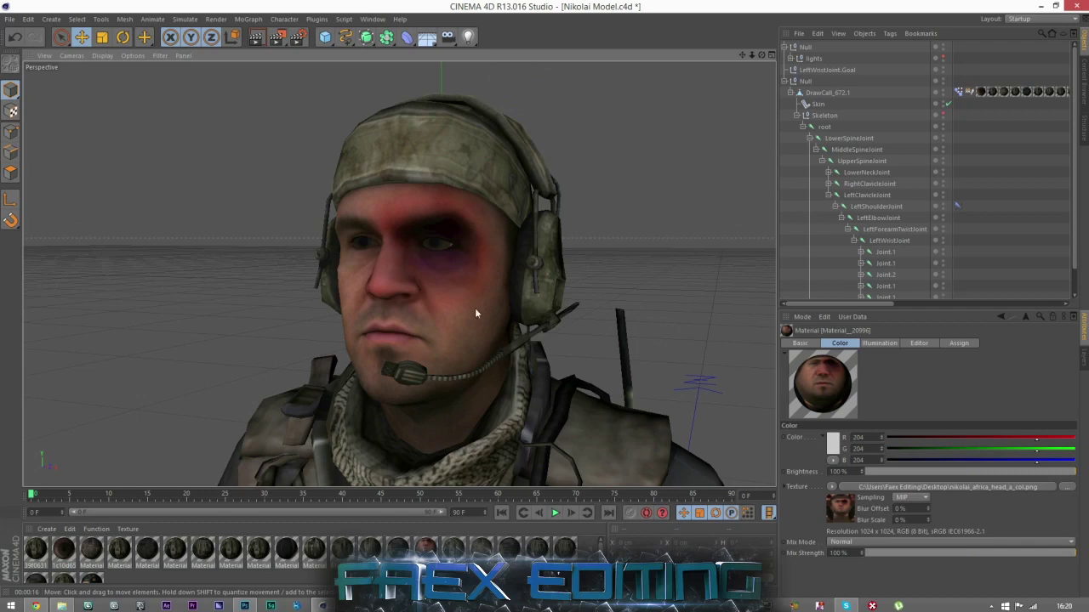
pyautogui.moveTo(761, 55); pyautogui.dragTo(799, 59)
pyautogui.keyDown('alt'); pyautogui.moveTo(474, 229); pyautogui.dragTo(356, 163, button='right'); pyautogui.keyUp('alt')
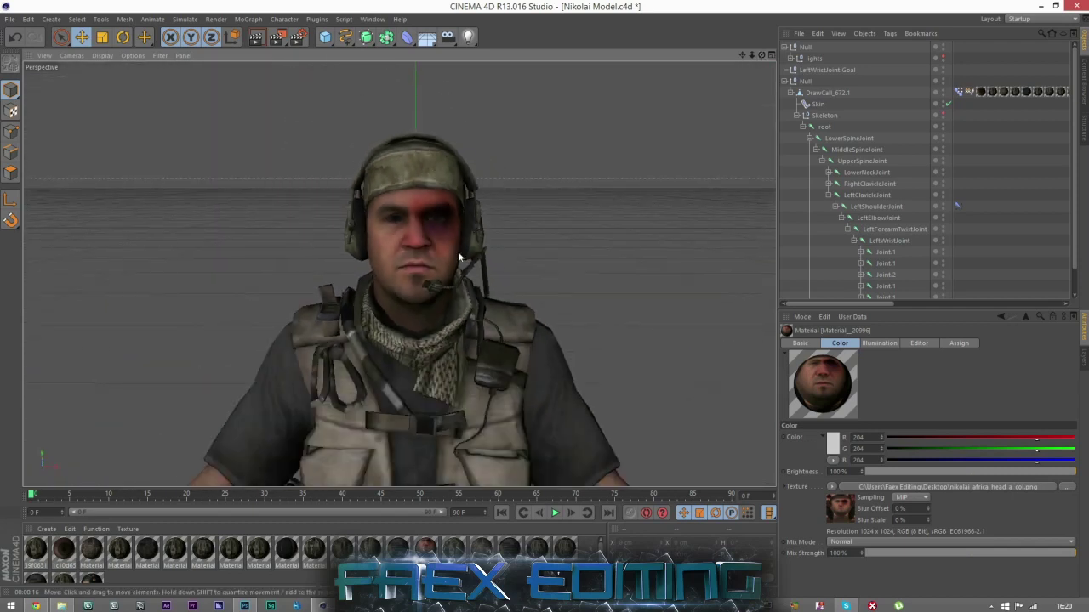
pyautogui.keyDown('alt'); pyautogui.moveTo(371, 259); pyautogui.dragTo(338, 243, button='right'); pyautogui.keyUp('alt')
pyautogui.keyDown('alt'); pyautogui.moveTo(421, 252); pyautogui.dragTo(388, 219, button='right'); pyautogui.keyUp('alt')
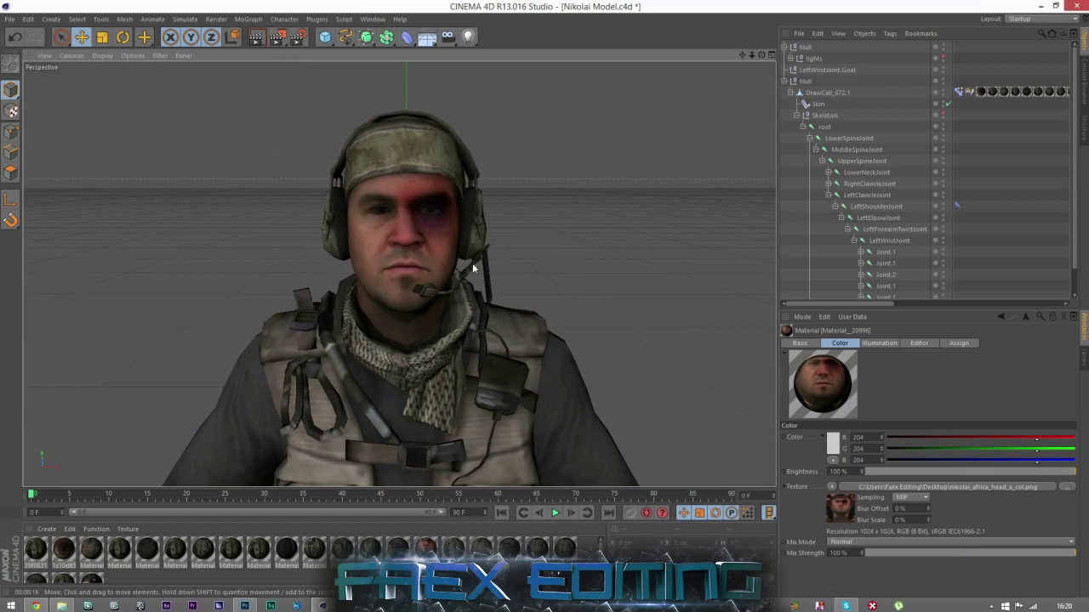
pyautogui.keyDown('alt'); pyautogui.moveTo(406, 192); pyautogui.dragTo(402, 203, button='right'); pyautogui.keyUp('alt')
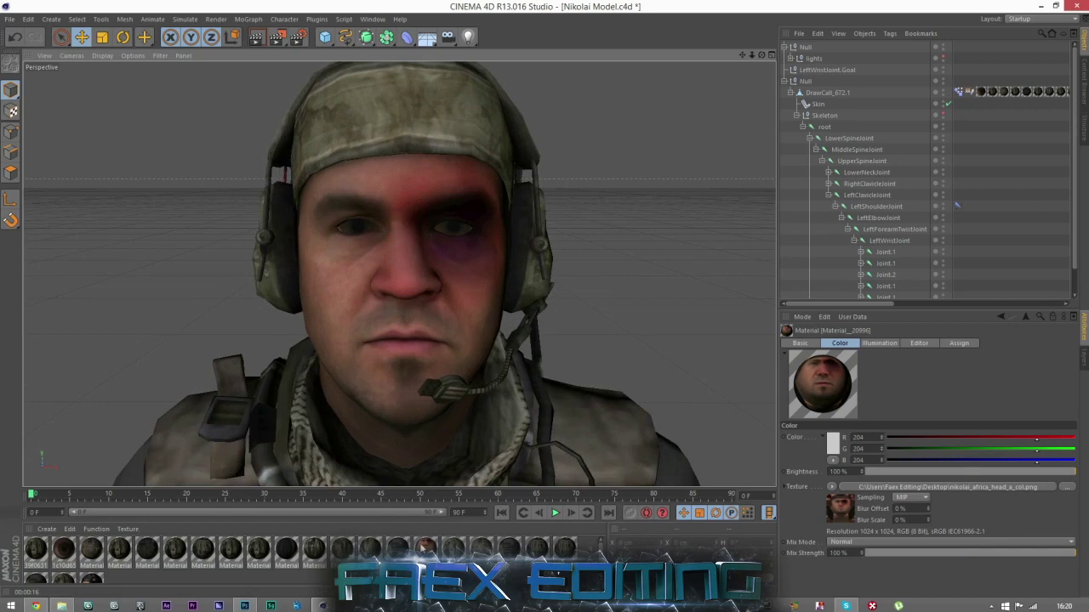
# Replace the head material's bruised texture with the forehead wound image from the Textures folder, without copying it to the project.
pyautogui.doubleClick(423, 546)
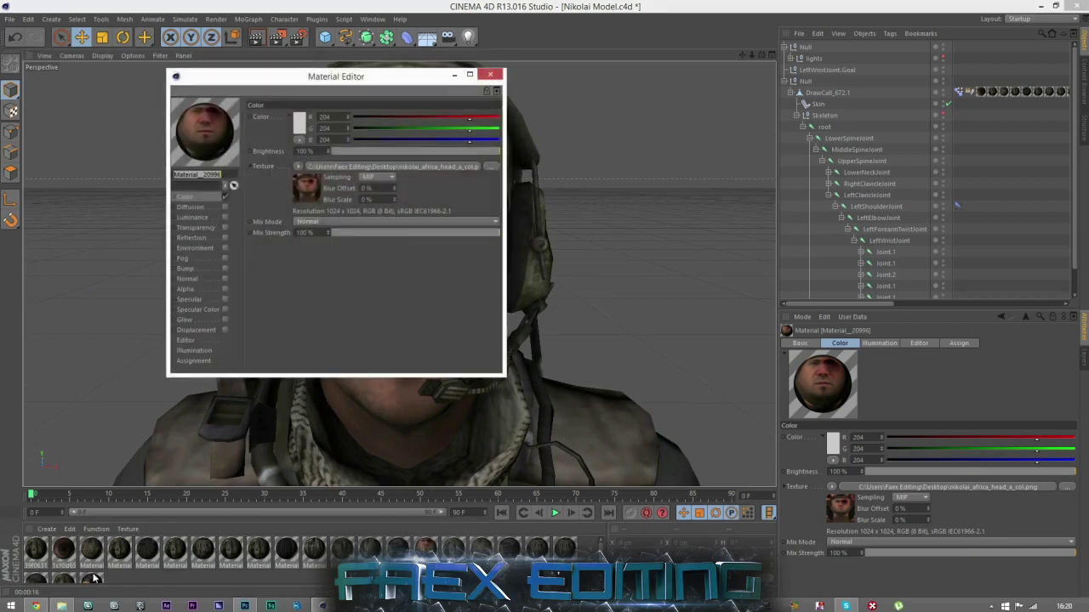
pyautogui.click(62, 606)
pyautogui.click(432, 248)
pyautogui.click(432, 248)
pyautogui.click(447, 247)
pyautogui.moveTo(371, 172); pyautogui.dragTo(374, 167)
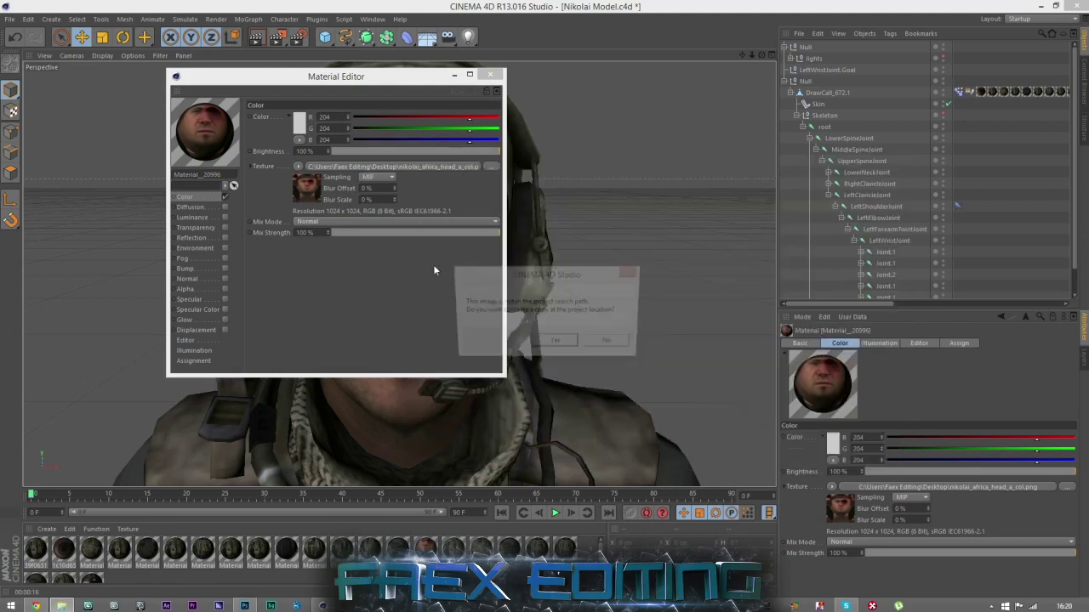
pyautogui.click(610, 343)
pyautogui.click(490, 75)
# Select the soldier's DrawCall_672.1 mesh and prepare its points for editing around the forehead wound with Live Selection.
pyautogui.scroll(1, 400, 166)
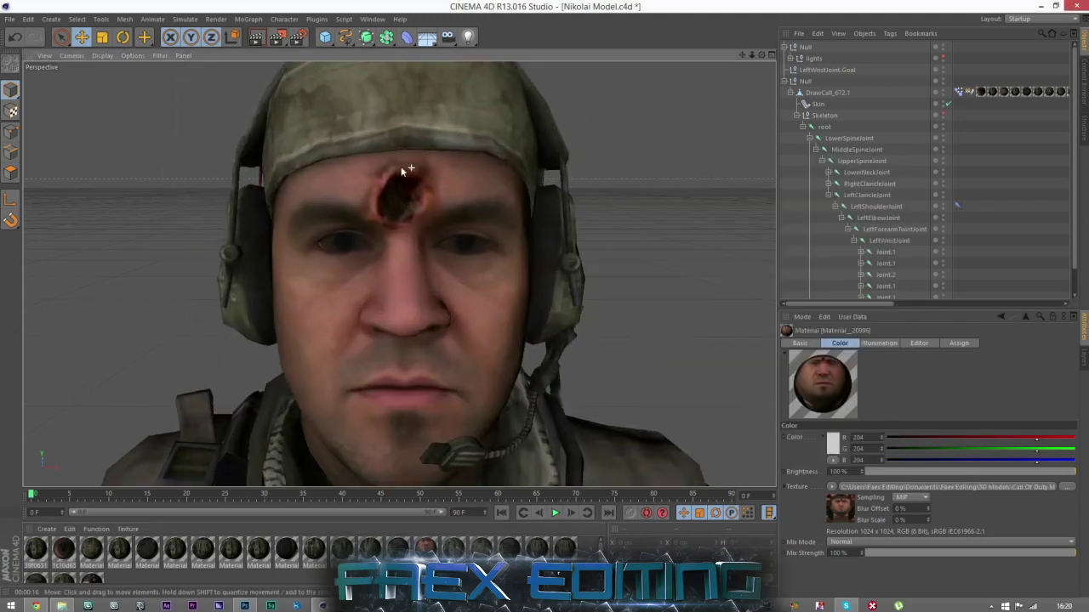
pyautogui.moveTo(762, 54); pyautogui.dragTo(681, 71)
pyautogui.click(817, 92)
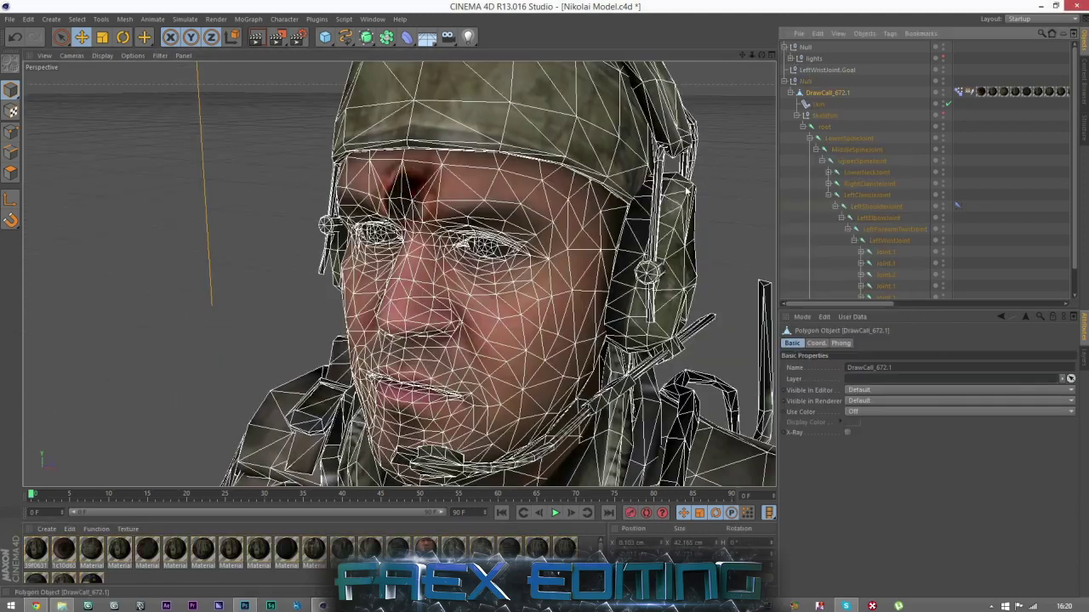
pyautogui.scroll(4, 358, 212)
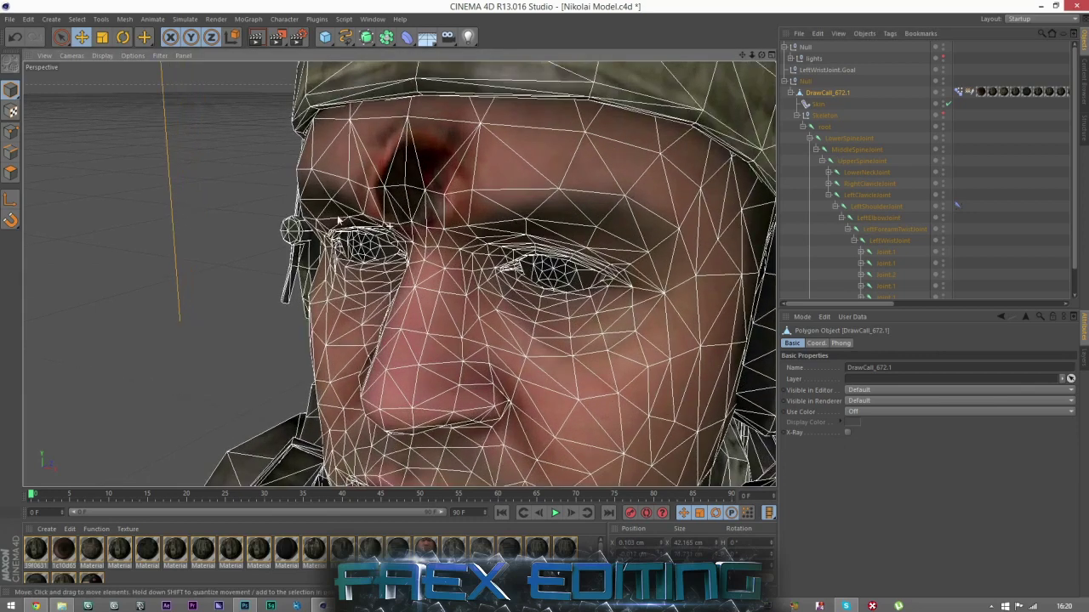
pyautogui.moveTo(761, 55)
pyautogui.mouseDown()
pyautogui.moveTo(795, 56)
pyautogui.moveTo(782, 56)
pyautogui.mouseUp()
pyautogui.click(11, 132)
pyautogui.click(60, 37)
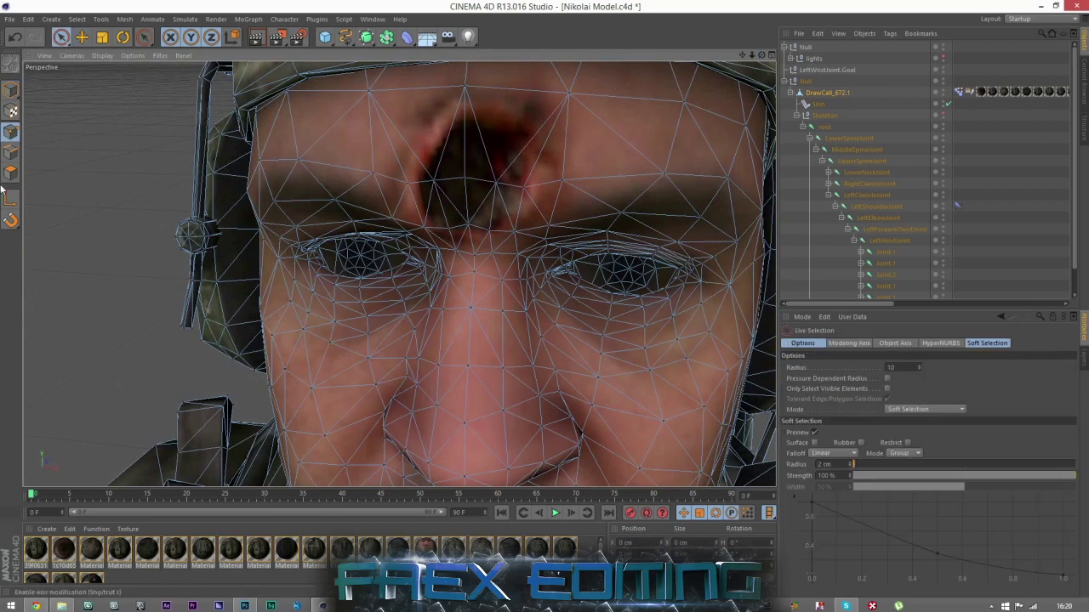
# Set the Live Selection mode to Normal in place of Soft Selection for editing the forehead points.
pyautogui.click(463, 183)
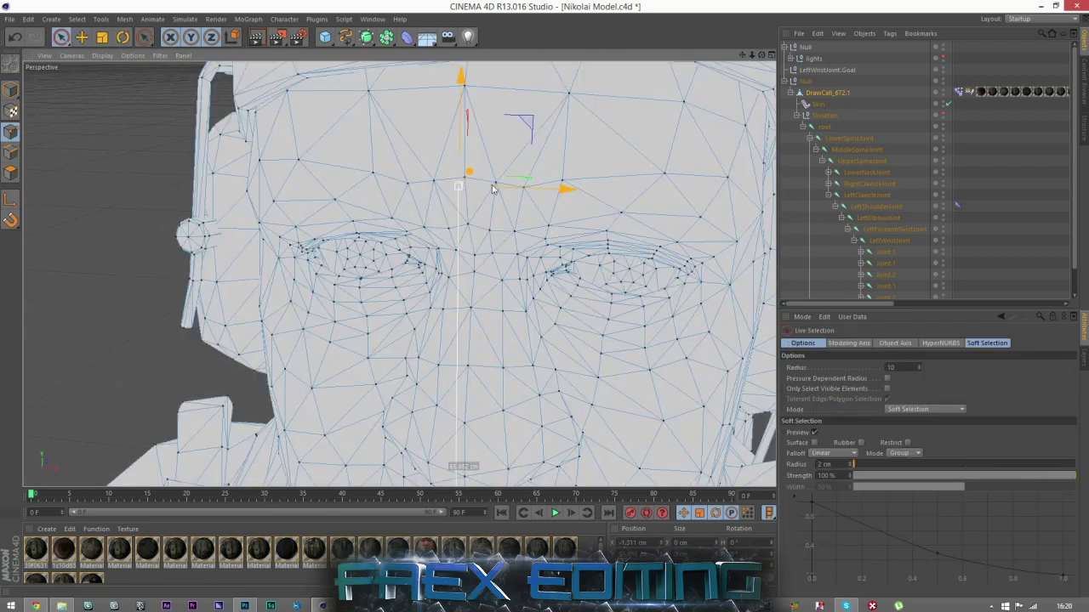
pyautogui.click(900, 409)
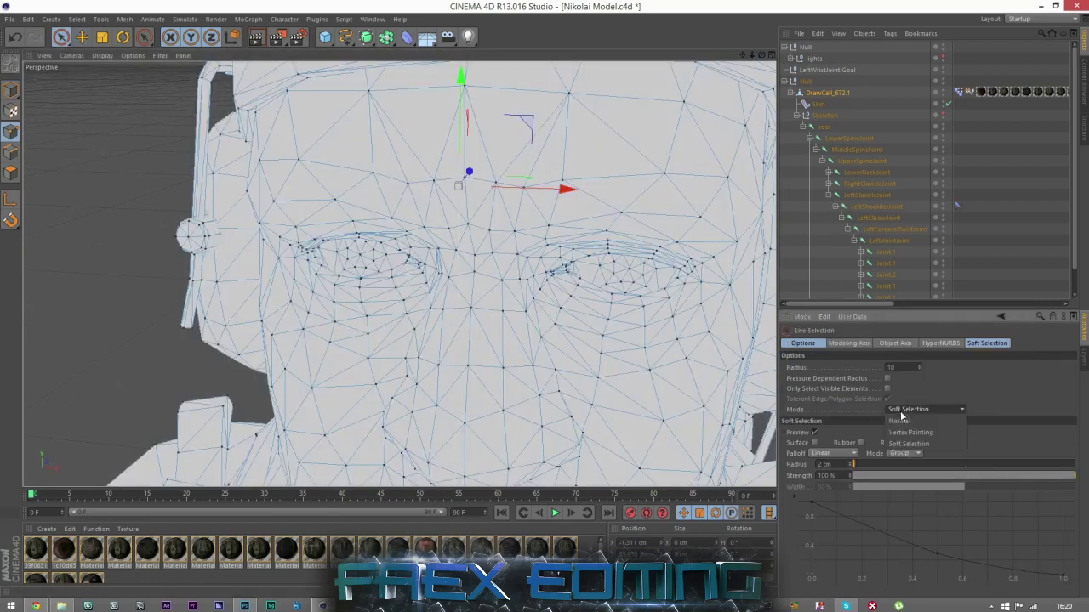
pyautogui.click(898, 423)
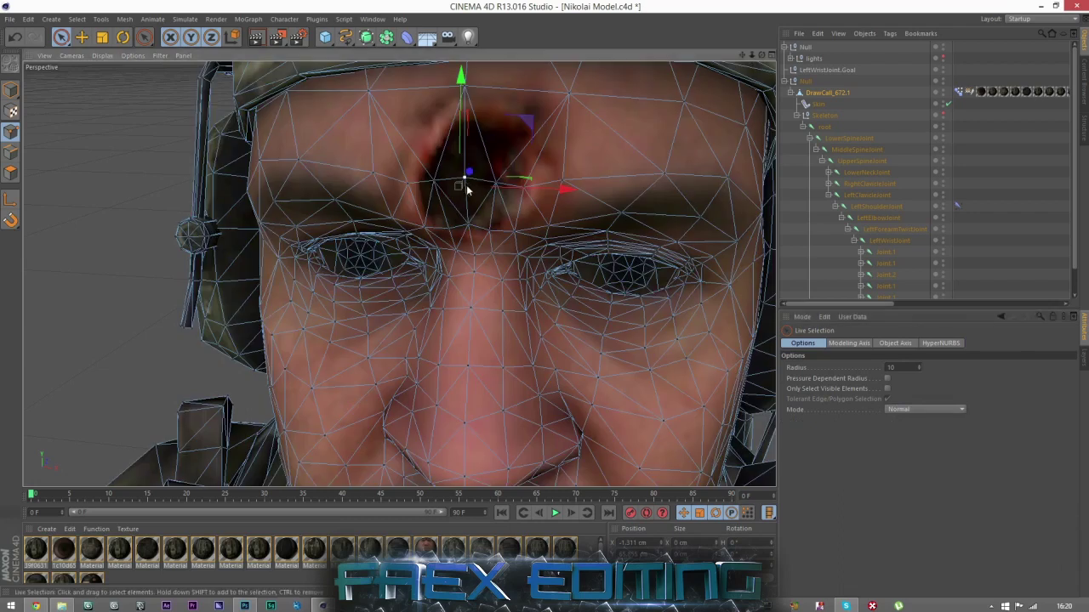
# Delete the weight tag from the DrawCall_672.1 mesh and push the wound's central point about 0.9 cm into the head.
pyautogui.click(465, 177)
pyautogui.moveTo(759, 55); pyautogui.dragTo(685, 59)
pyautogui.moveTo(433, 181); pyautogui.dragTo(499, 173)
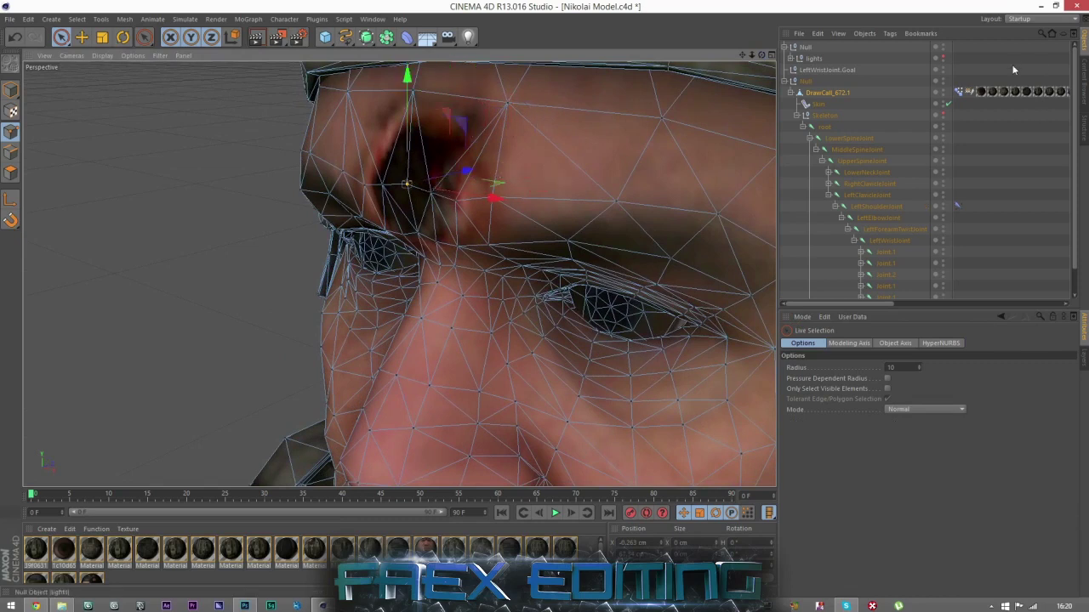
pyautogui.click(957, 92)
pyautogui.press('Delete')
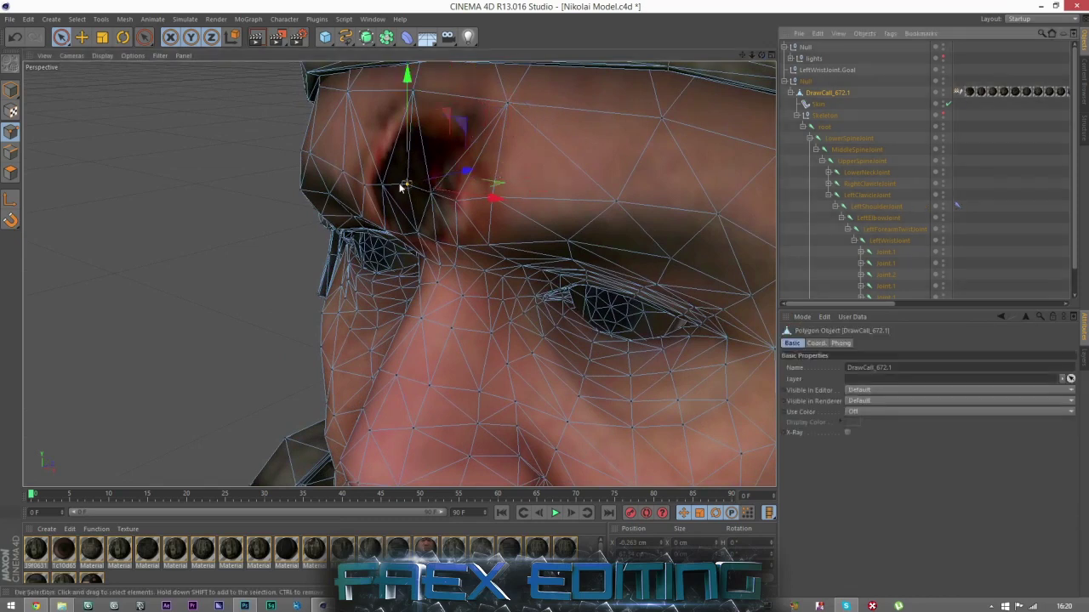
pyautogui.moveTo(407, 182); pyautogui.dragTo(503, 178)
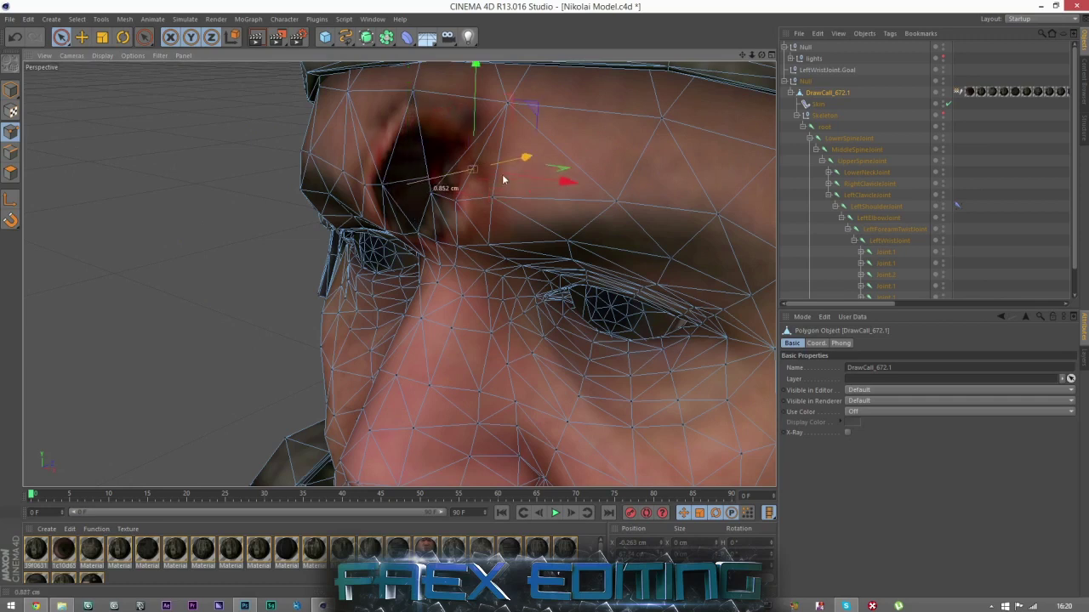
# Move further points around the forehead wound to deepen its hollow in the mesh.
pyautogui.moveTo(760, 56); pyautogui.dragTo(859, 64)
pyautogui.moveTo(398, 273)
pyautogui.keyDown('alt'); pyautogui.mouseDown()
pyautogui.moveTo(388, 274)
pyautogui.moveTo(401, 274)
pyautogui.mouseUp(); pyautogui.keyUp('alt')
pyautogui.moveTo(430, 219)
pyautogui.mouseDown()
pyautogui.moveTo(465, 223)
pyautogui.moveTo(467, 248)
pyautogui.moveTo(448, 203)
pyautogui.mouseUp()
pyautogui.moveTo(761, 54); pyautogui.dragTo(893, 73)
pyautogui.click(489, 82)
pyautogui.click(489, 85)
pyautogui.moveTo(489, 85); pyautogui.dragTo(432, 166)
# Push the points along the wound's lower edge between the eyebrows about 0.8 cm into the head.
pyautogui.click(518, 173)
pyautogui.click(522, 170)
pyautogui.moveTo(761, 55)
pyautogui.mouseDown()
pyautogui.moveTo(680, 64)
pyautogui.moveTo(745, 56)
pyautogui.mouseUp()
pyautogui.click(476, 214)
pyautogui.moveTo(477, 212); pyautogui.dragTo(484, 204)
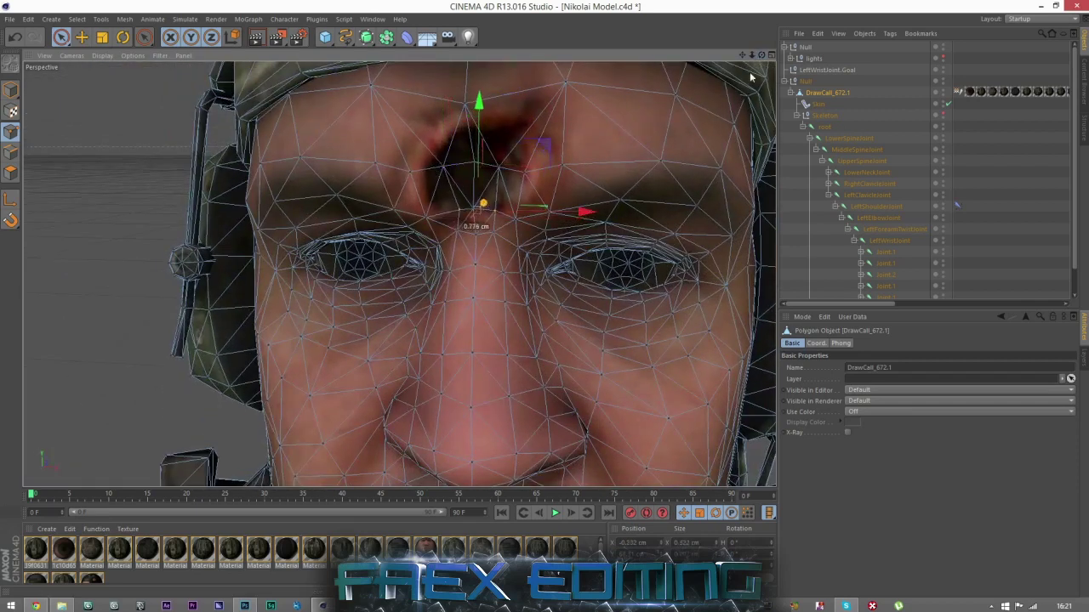
pyautogui.moveTo(762, 55); pyautogui.dragTo(754, 119)
pyautogui.moveTo(498, 195); pyautogui.dragTo(488, 223)
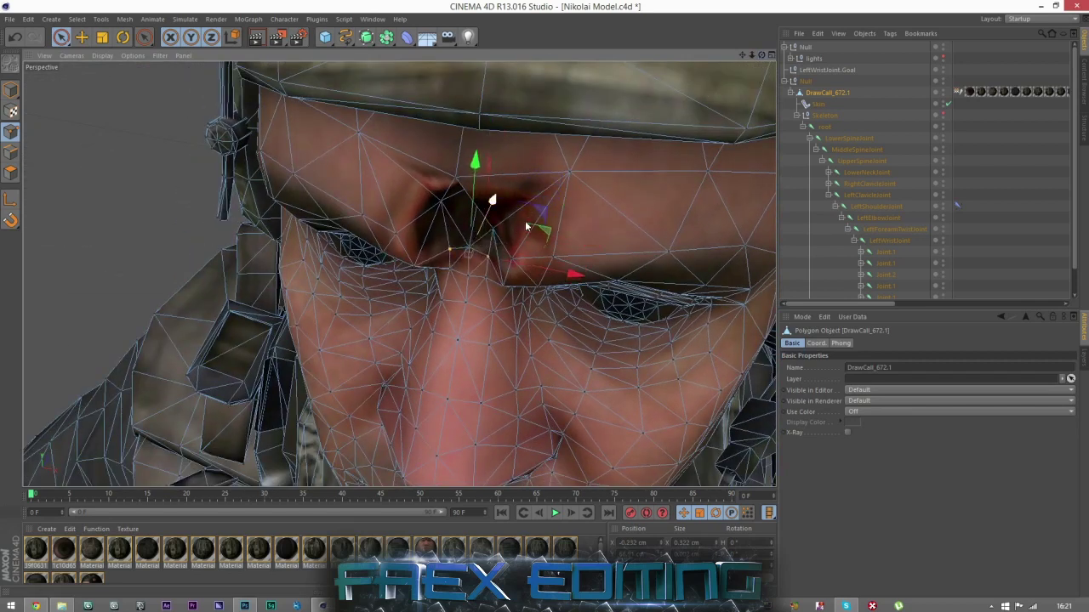
# Deselect the mesh and examine the hollowed forehead wound from the front and the side.
pyautogui.click(972, 199)
pyautogui.moveTo(761, 56); pyautogui.dragTo(463, 176)
pyautogui.keyDown('alt'); pyautogui.moveTo(457, 177); pyautogui.dragTo(296, 258, button='right'); pyautogui.keyUp('alt')
pyautogui.moveTo(295, 258); pyautogui.dragTo(467, 218)
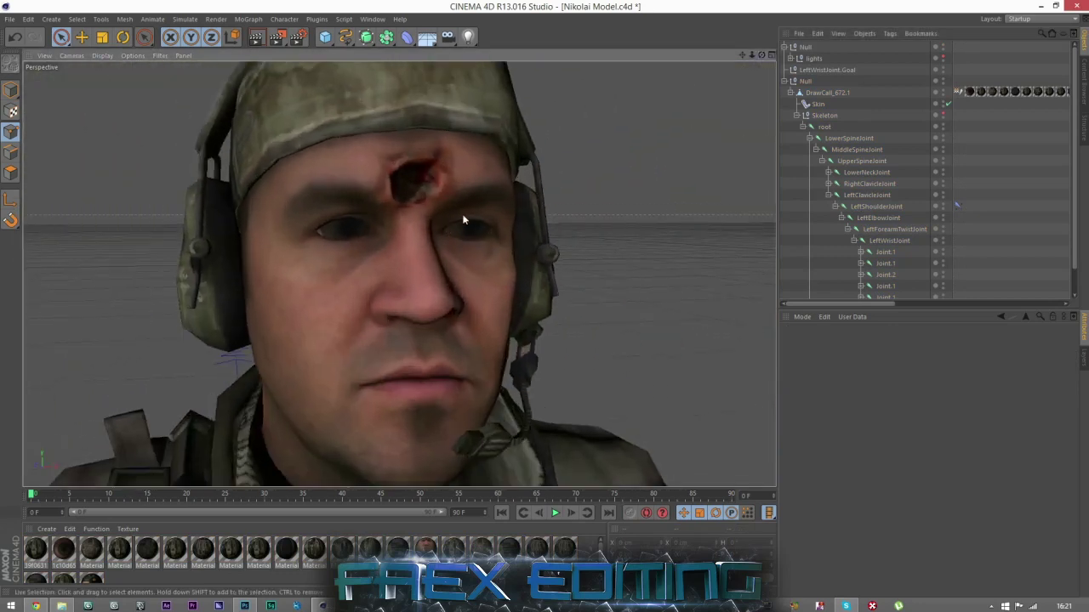
pyautogui.moveTo(761, 54); pyautogui.dragTo(399, 274)
pyautogui.scroll(3, 287, 187)
pyautogui.moveTo(288, 188); pyautogui.dragTo(444, 171)
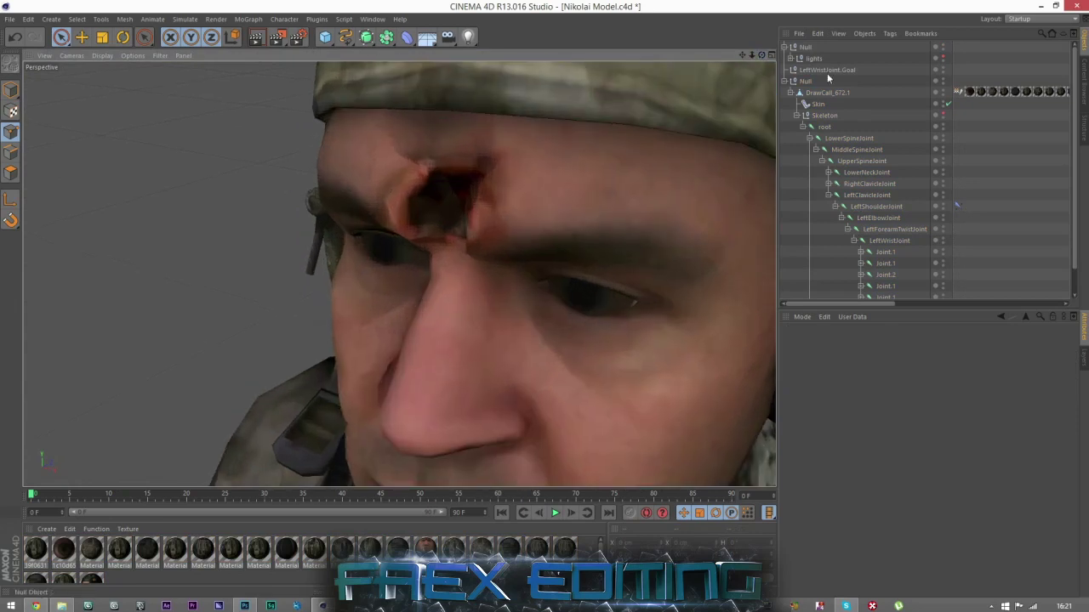
# Select the points along the wound's upper edge and pull them about 0.3 cm outward from the forehead.
pyautogui.click(431, 198)
pyautogui.click(432, 159)
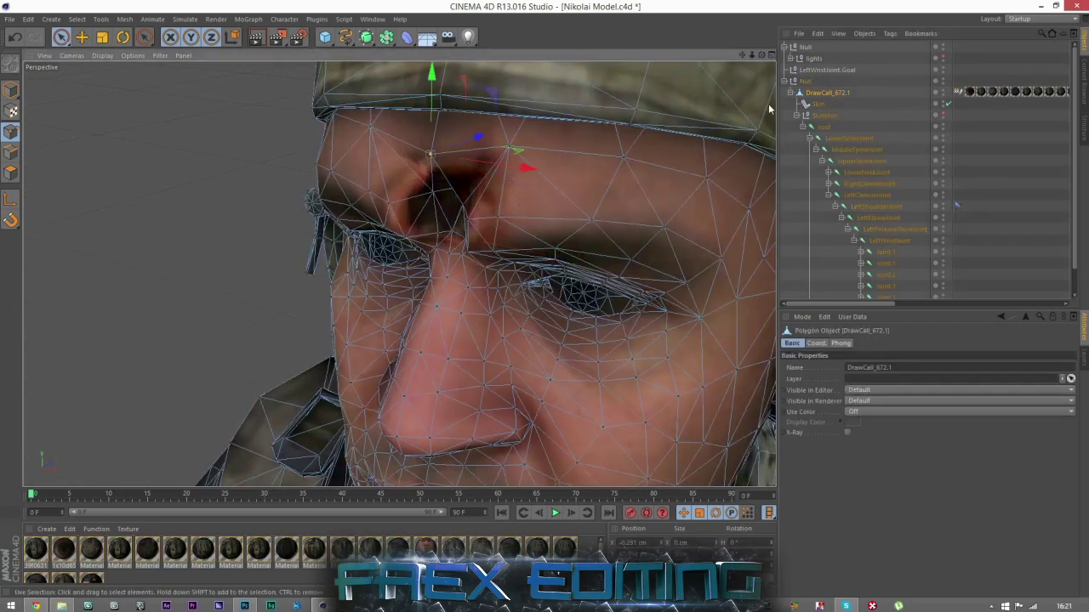
pyautogui.moveTo(762, 55); pyautogui.dragTo(404, 277)
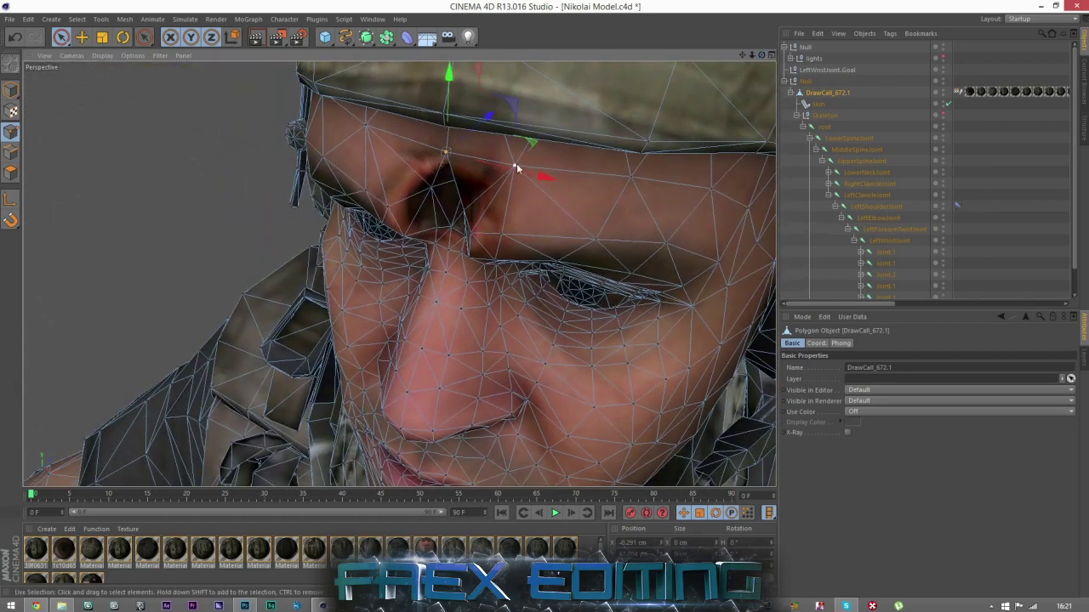
pyautogui.click(515, 165)
pyautogui.moveTo(530, 150); pyautogui.dragTo(515, 166)
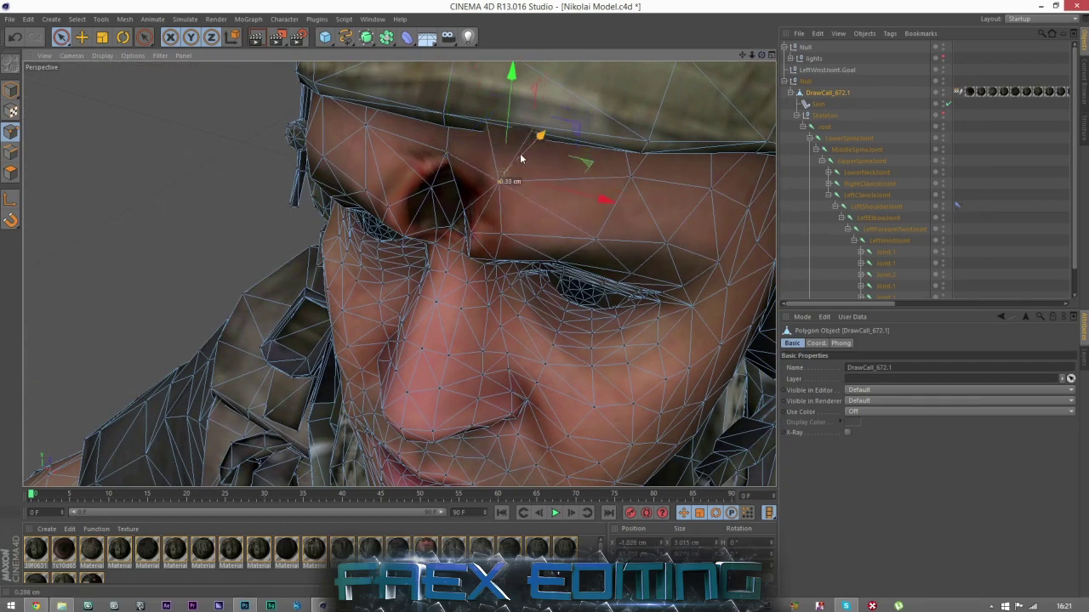
# Adjust the depth of the wound's central point and the surrounding upper rim points to refine the hole's shape.
pyautogui.moveTo(761, 54); pyautogui.dragTo(850, 55)
pyautogui.click(424, 170)
pyautogui.moveTo(423, 140); pyautogui.dragTo(423, 152)
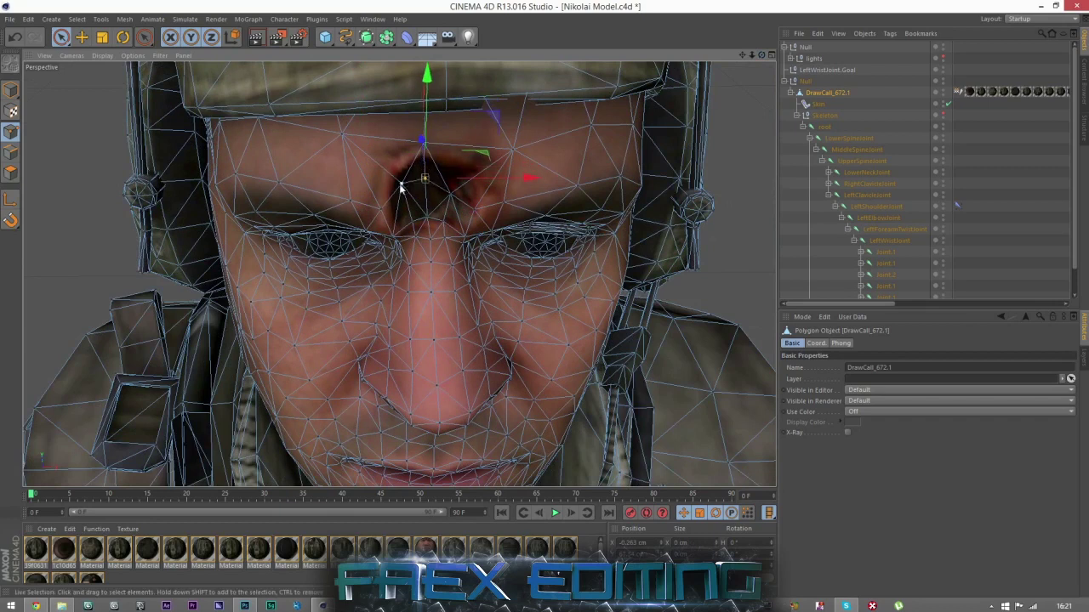
pyautogui.keyDown('alt'); pyautogui.moveTo(401, 187); pyautogui.dragTo(449, 194); pyautogui.keyUp('alt')
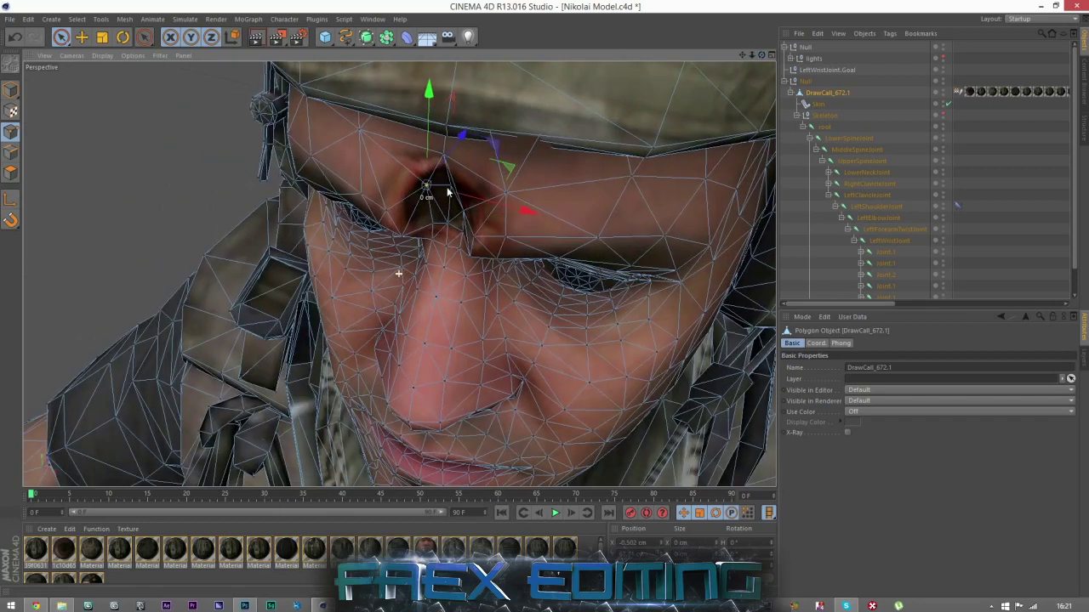
pyautogui.moveTo(450, 154); pyautogui.dragTo(446, 194)
pyautogui.click(445, 195)
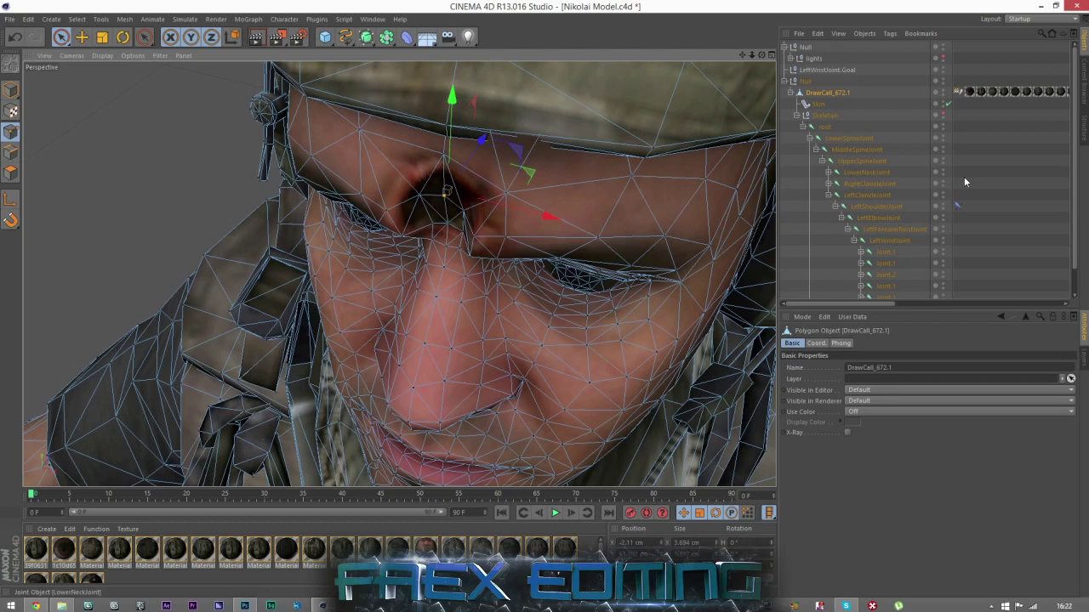
# Deselect the mesh and examine the finished wound on the soldier from several angles and from farther away.
pyautogui.click(964, 176)
pyautogui.keyDown('alt'); pyautogui.moveTo(740, 84); pyautogui.dragTo(398, 274); pyautogui.keyUp('alt')
pyautogui.scroll(-6, 376, 168)
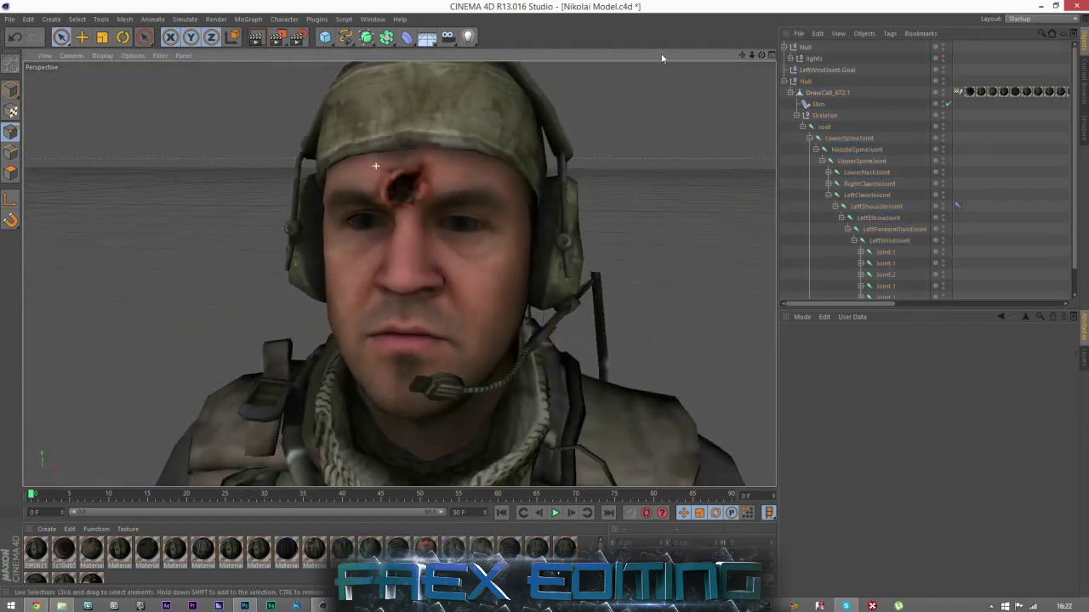
pyautogui.moveTo(761, 54)
pyautogui.mouseDown()
pyautogui.moveTo(816, 55)
pyautogui.moveTo(812, 77)
pyautogui.moveTo(761, 56)
pyautogui.mouseUp()
pyautogui.keyDown('alt'); pyautogui.moveTo(398, 273); pyautogui.dragTo(398, 340); pyautogui.keyUp('alt')
pyautogui.scroll(-8, 593, 111)
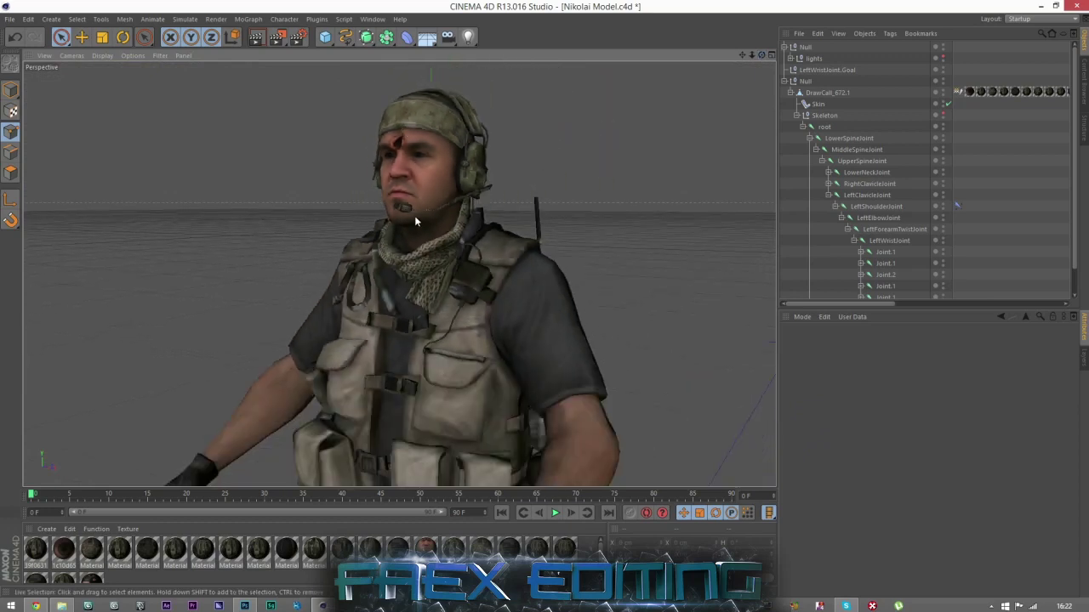